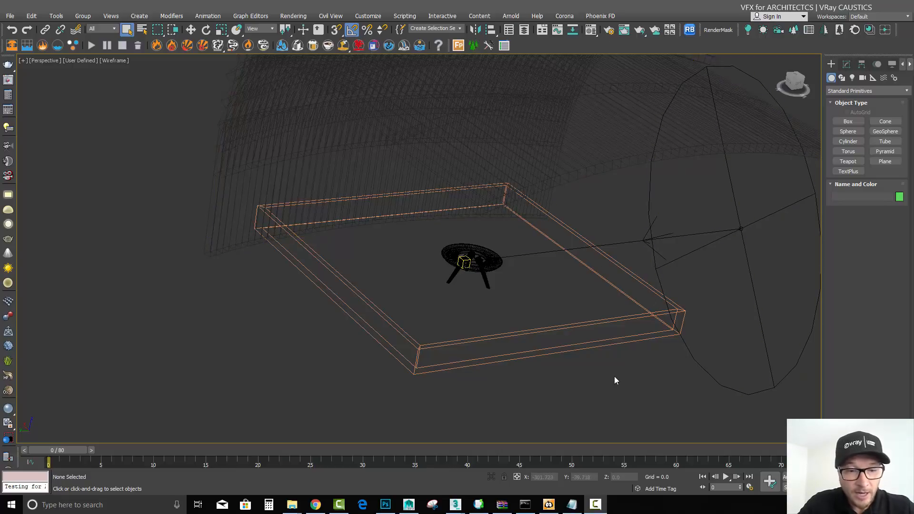
Show the perspective viewport with default shading instead of wireframe, with nothing selected
left_click(566, 325)
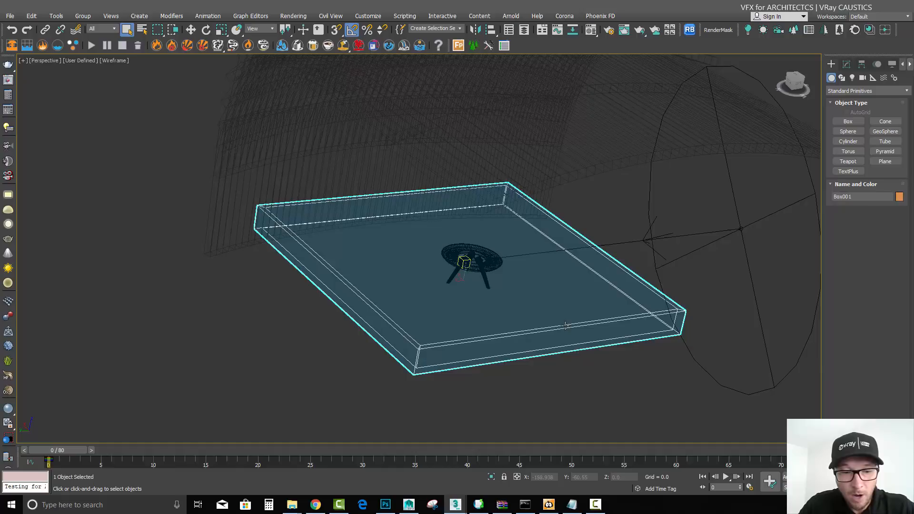
key("F3")
left_click(227, 282)
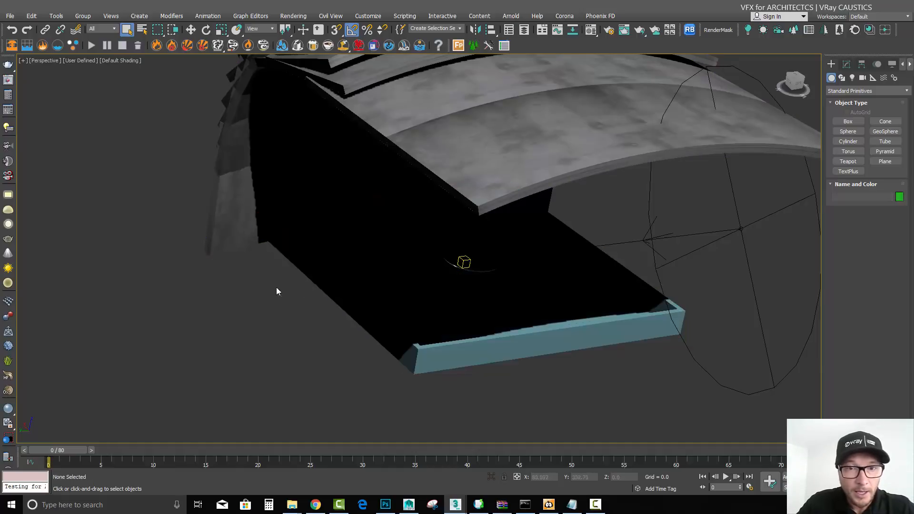
middle_click_drag(375, 285, 347, 282)
left_click_drag(347, 281, 338, 278)
key("super")
mouse_move(467, 266)
middle_mouse_down("alt")
mouse_move(406, 259)
mouse_move(412, 220)
mouse_move(482, 206)
mouse_move(194, 316)
mouse_move(200, 283)
mouse_move(381, 288)
mouse_move(496, 236)
mouse_move(476, 267)
middle_mouse_up("alt")
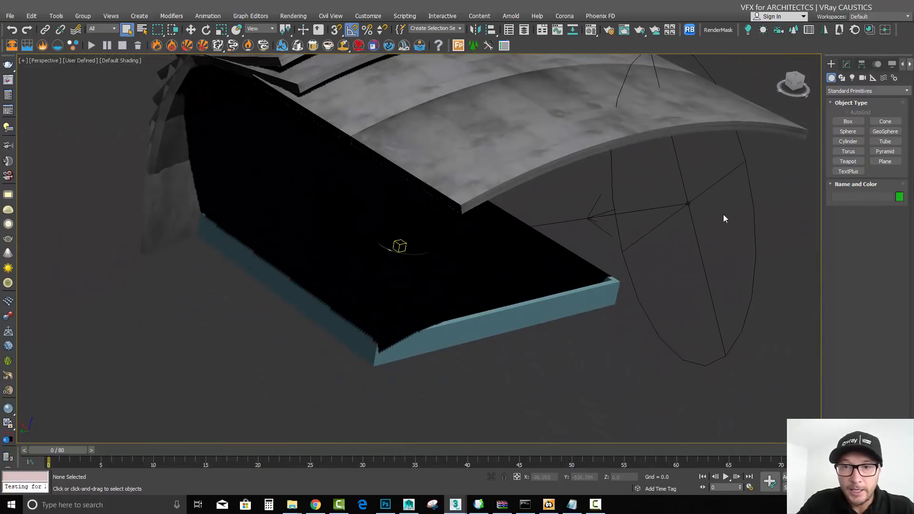
Select the VRaySun light, frame it in the perspective view and show its parameters
left_click(689, 220)
key("z")
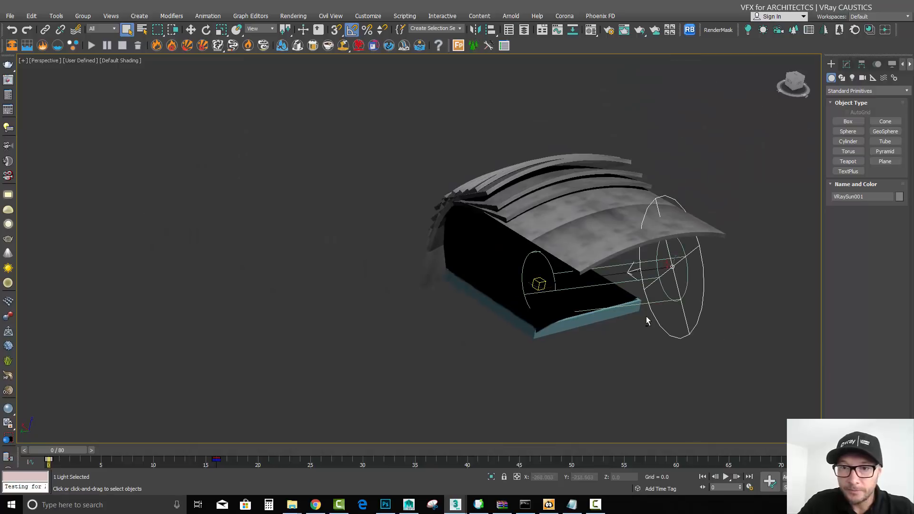
middle_click_drag(646, 316, 593, 318, "alt")
left_click(845, 65)
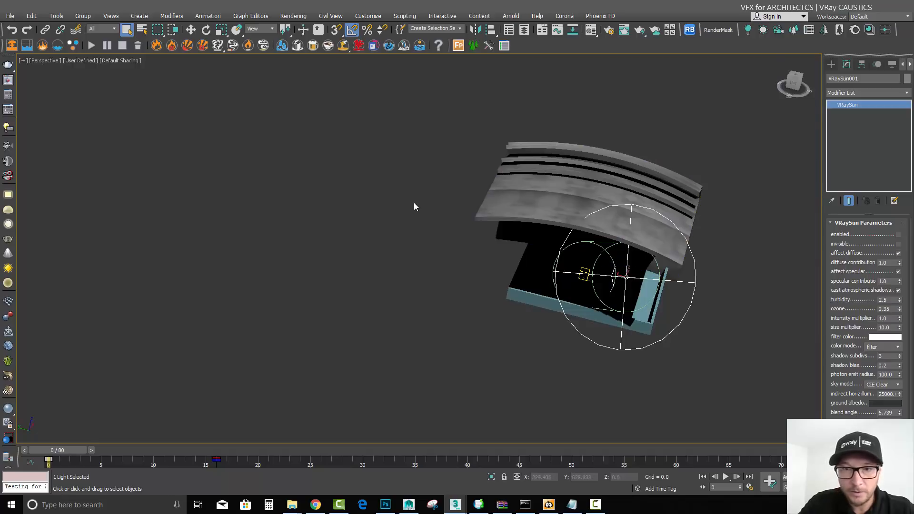
middle_click_drag(401, 205, 466, 187, "alt")
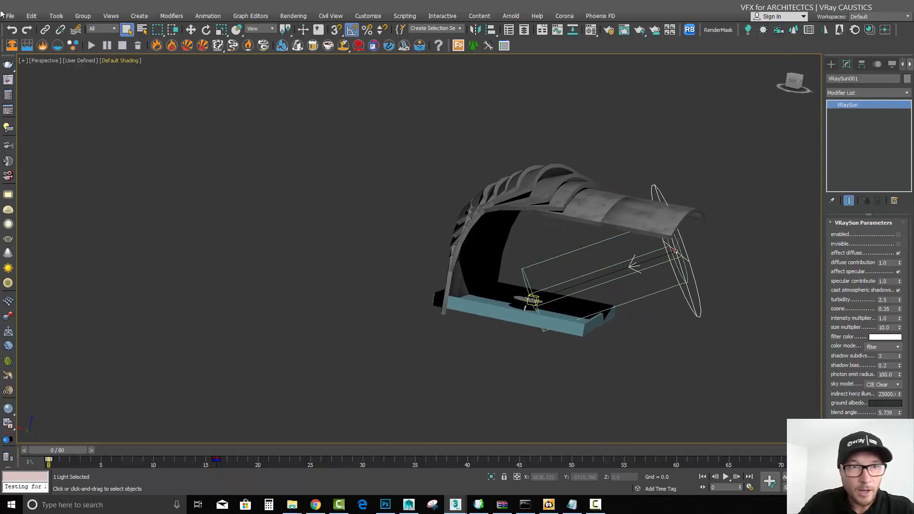
Set the perspective viewport's quality preset to Standard and view the round table on the walled floor
left_click(81, 62)
left_click(102, 80)
middle_click_drag(644, 406, 547, 404, "alt")
scroll(504, 401, "up", 5)
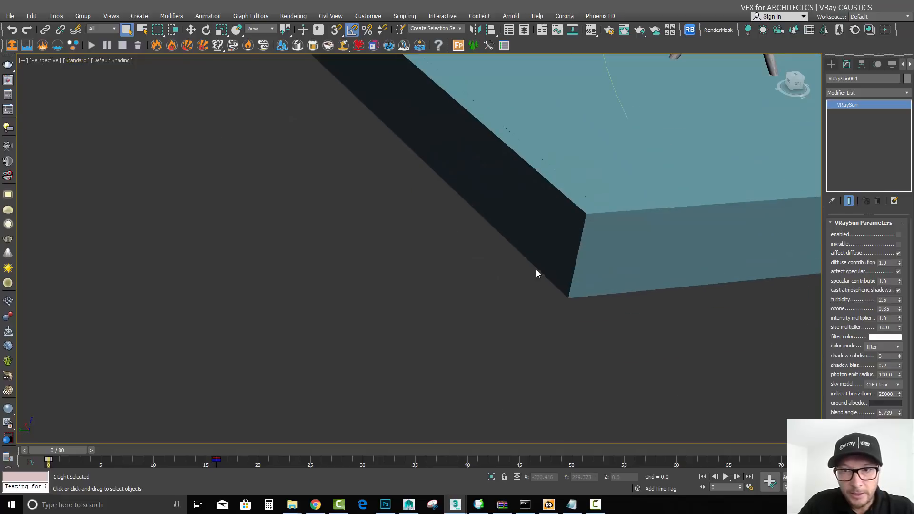
scroll(536, 270, "down", 5)
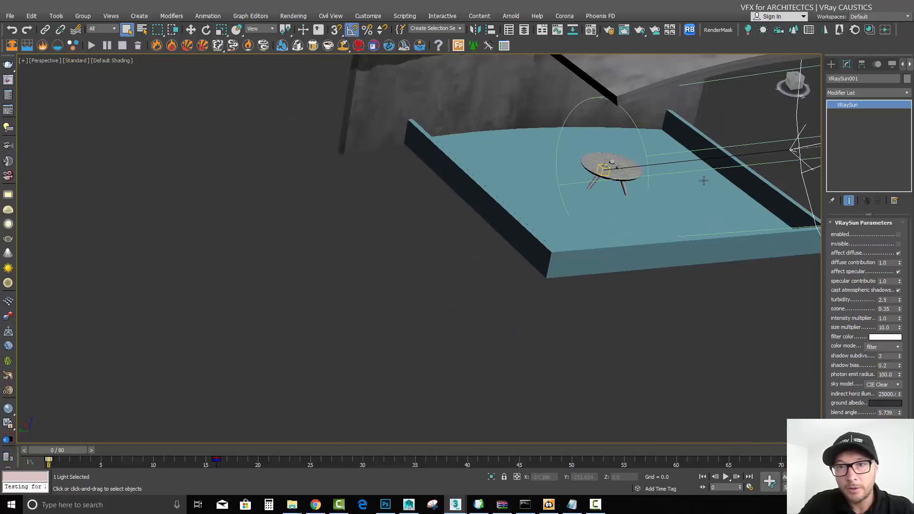
middle_click_drag(642, 220, 381, 347, "alt")
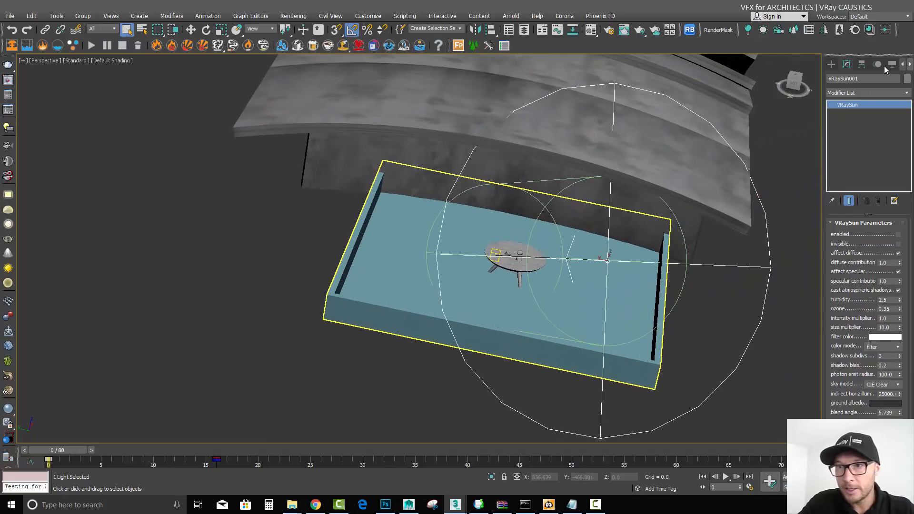
Create a VRayPhysicalCamera in the top view, aimed from beyond the sun at the round table, target distance about 645
left_click(828, 63)
left_click(852, 78)
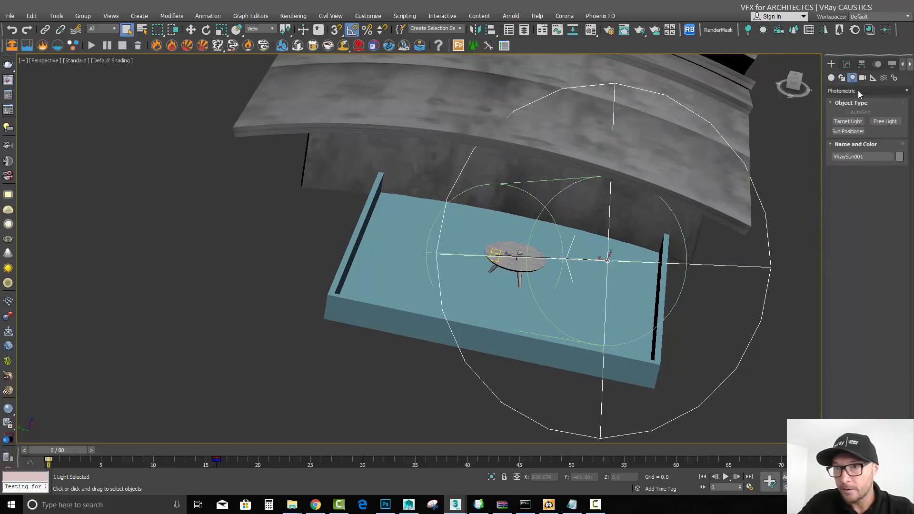
left_click(862, 77)
left_click(864, 94)
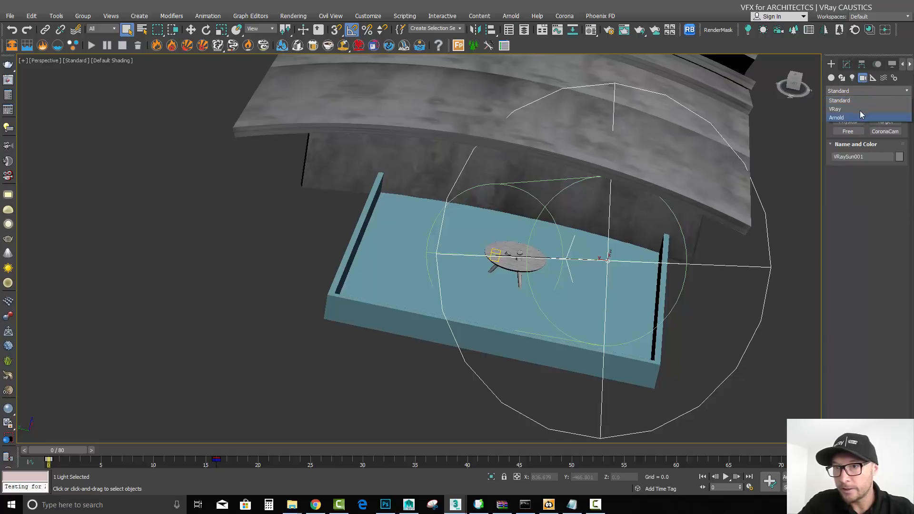
left_click(860, 109)
left_click(884, 122)
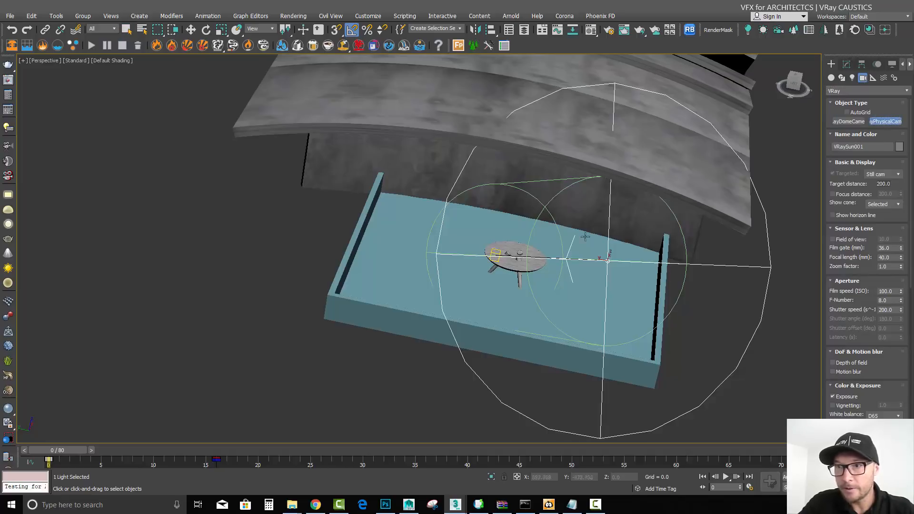
key("t")
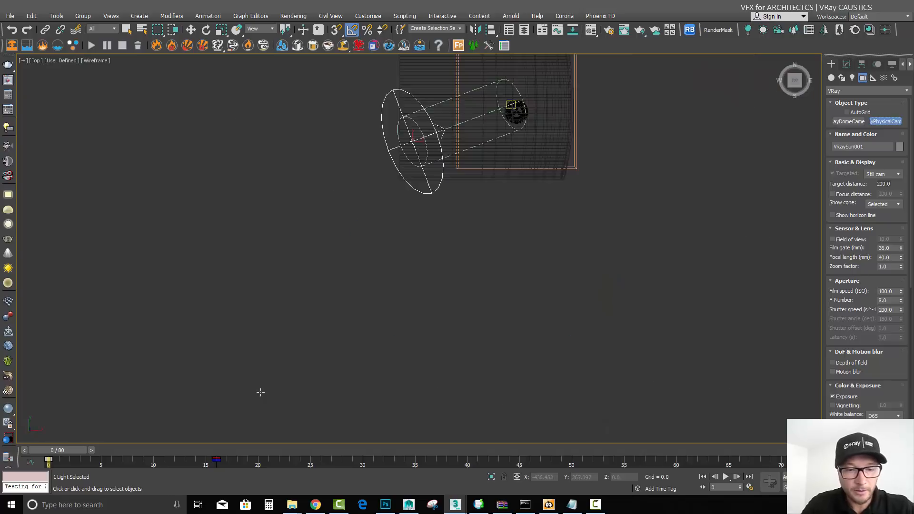
left_click_drag(180, 208, 534, 220)
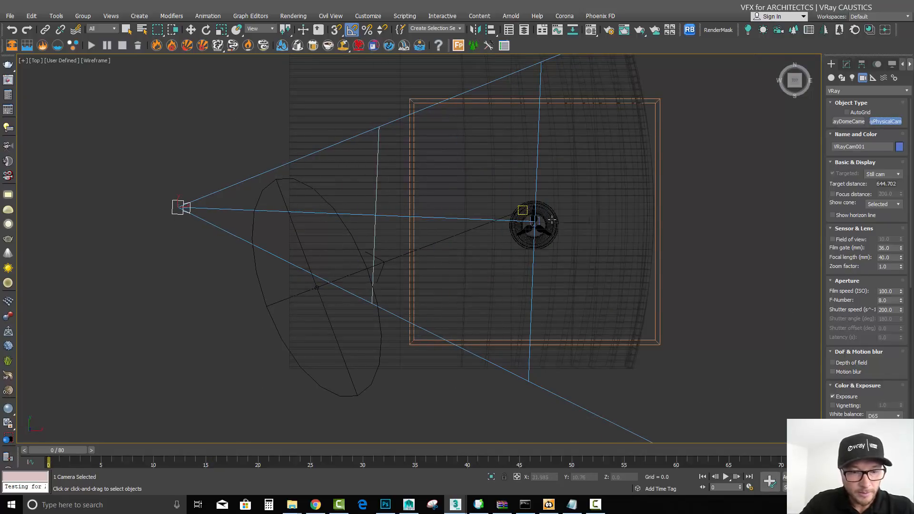
Look through the new VRay camera with edged faces shading and orbit it to look down on the floor from an angle
key("c")
key("F3")
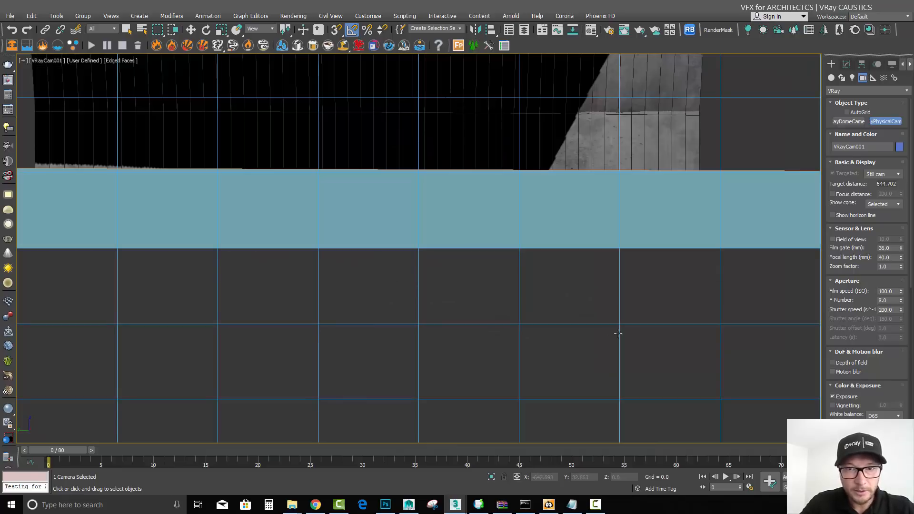
left_click(895, 487)
left_click_drag(428, 219, 454, 238)
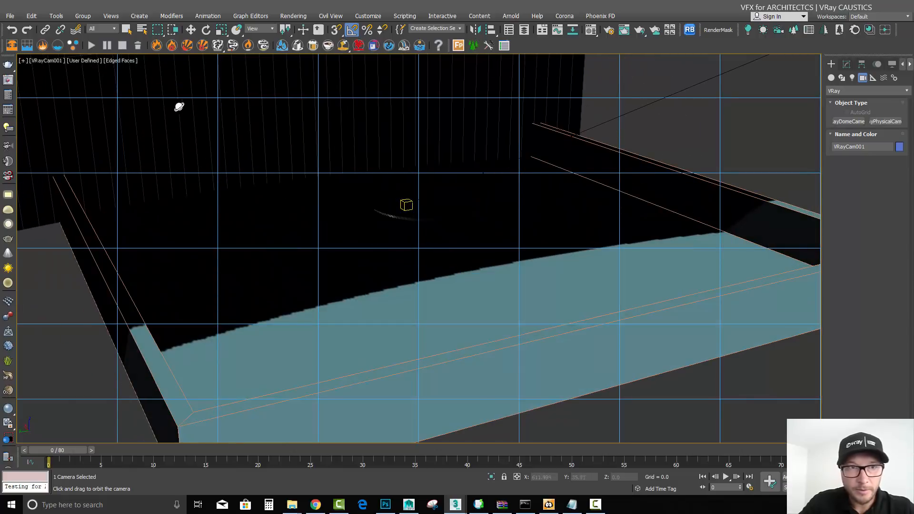
key("Escape")
Set the camera viewport's quality preset to Standard and move the camera closer to the table
left_click(78, 61)
left_click(98, 79)
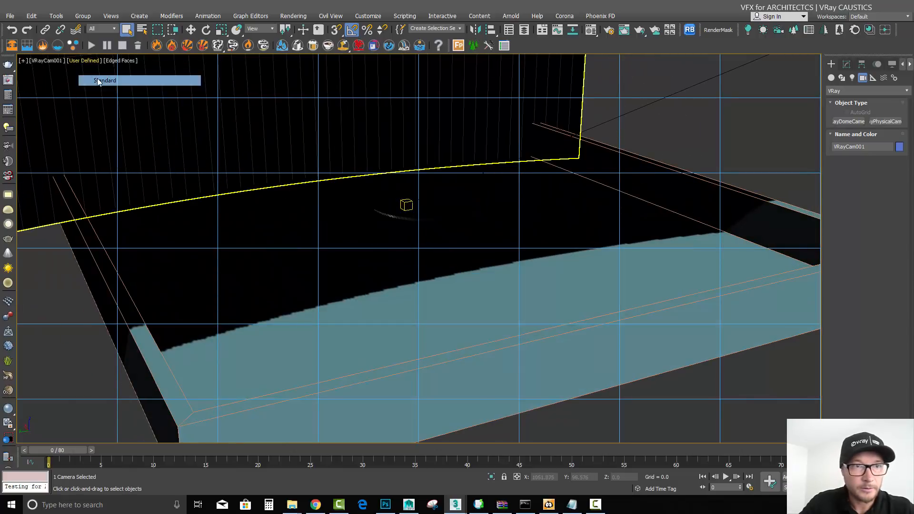
middle_click_drag(446, 236, 480, 260)
scroll(405, 277, "up", 3)
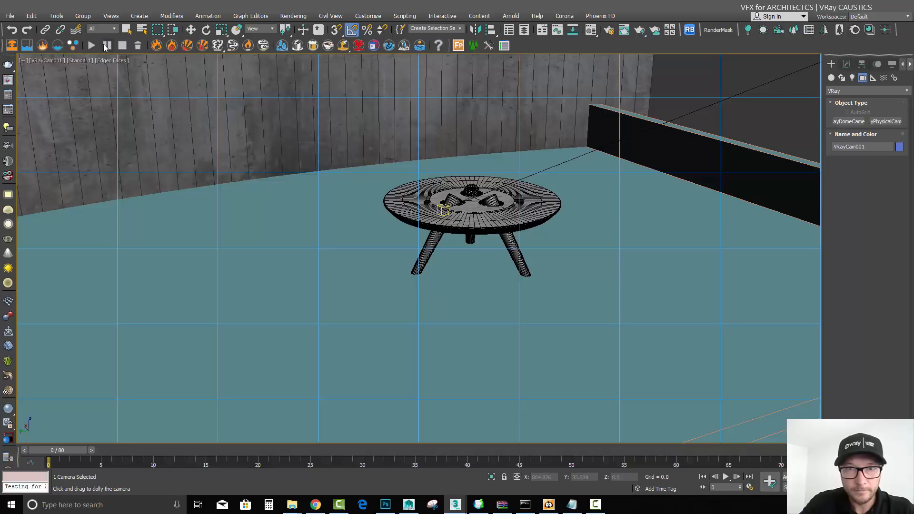
Show safe frames in the camera view and adjust the framing of the table
left_click(56, 60)
left_click(108, 221)
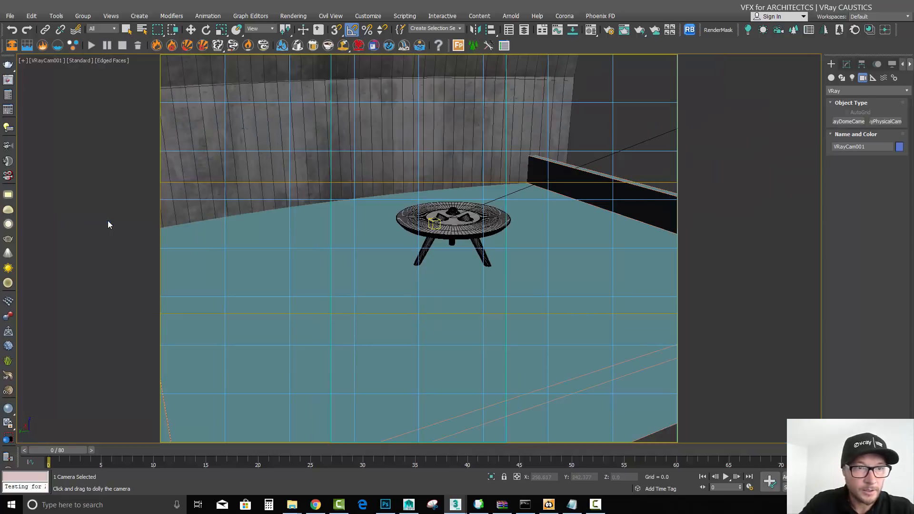
scroll(489, 314, "up", 2)
middle_click_drag(487, 304, 609, 323)
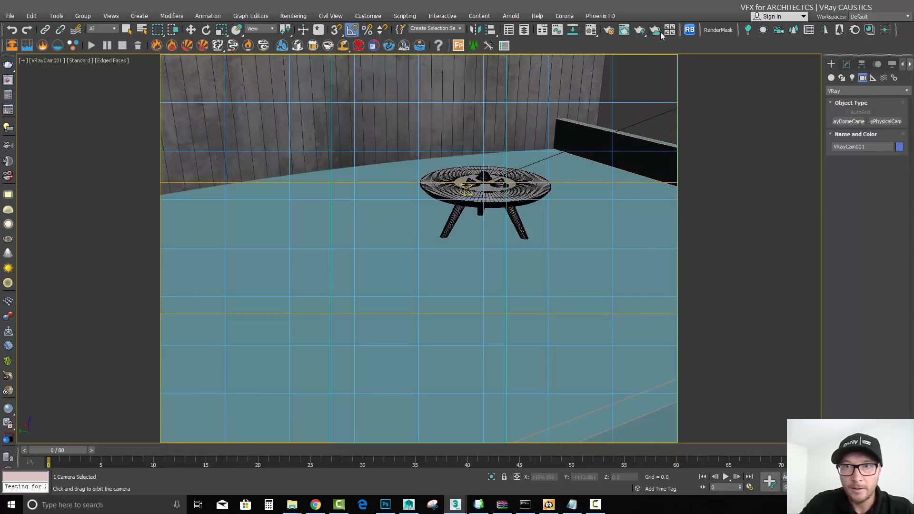
Render a test image through the VRay camera with the sun disabled and stop it early
left_click(642, 30)
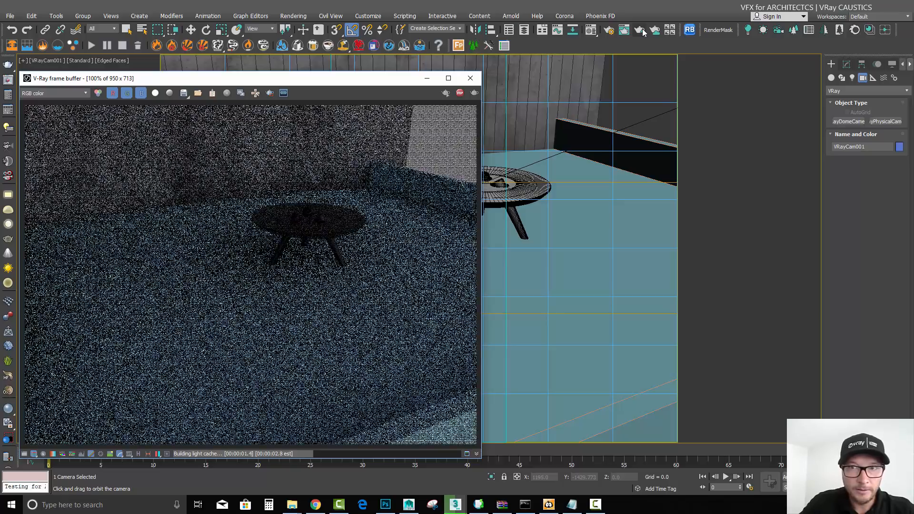
left_click_drag(364, 81, 679, 81)
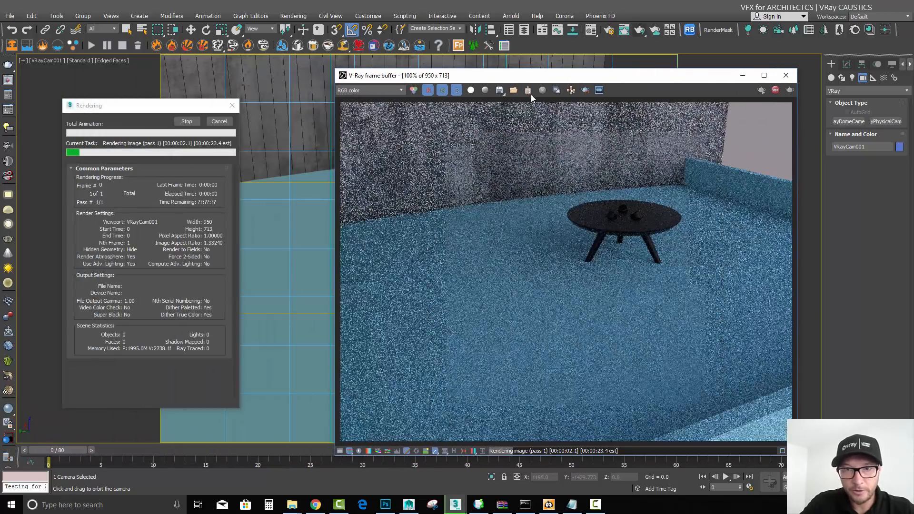
left_click_drag(540, 73, 482, 48)
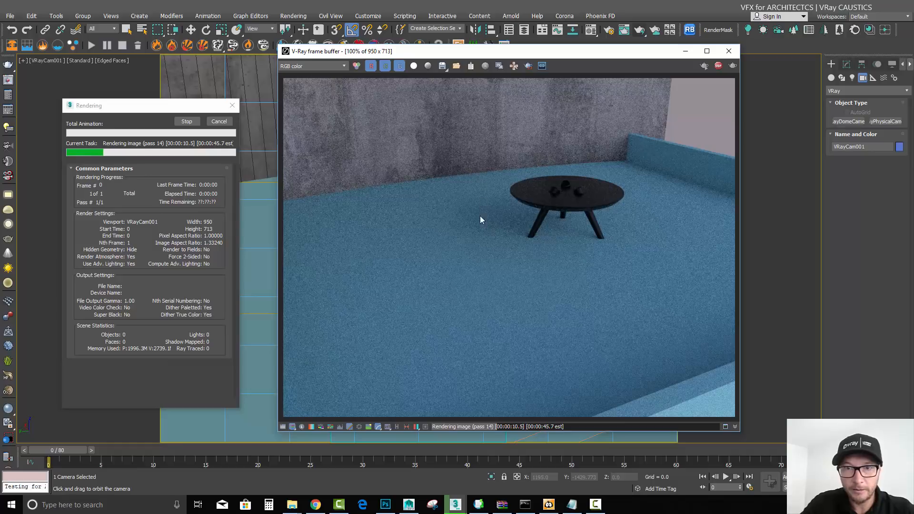
left_click(219, 122)
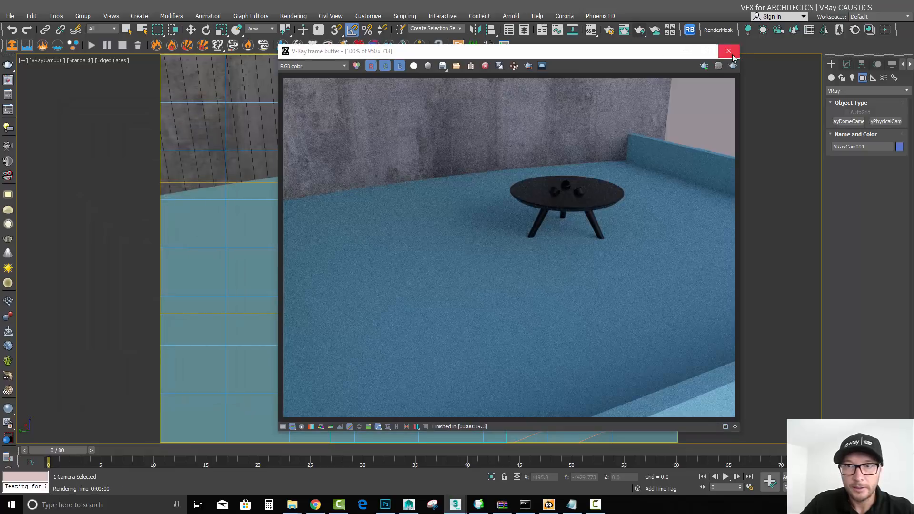
Enable VRaySun001 in the V-Ray Light Lister
left_click_drag(656, 51, 227, 57)
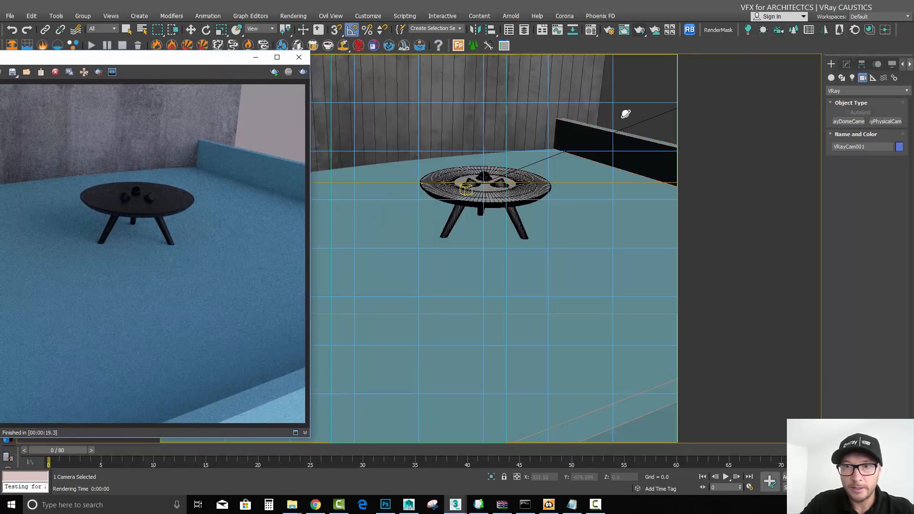
left_click(127, 29)
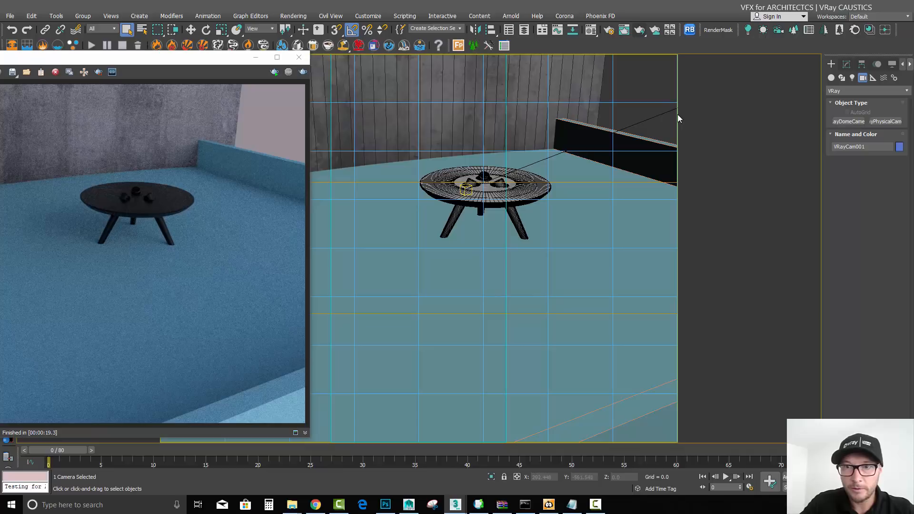
left_click_drag(105, 59, 377, 83)
left_click(11, 128)
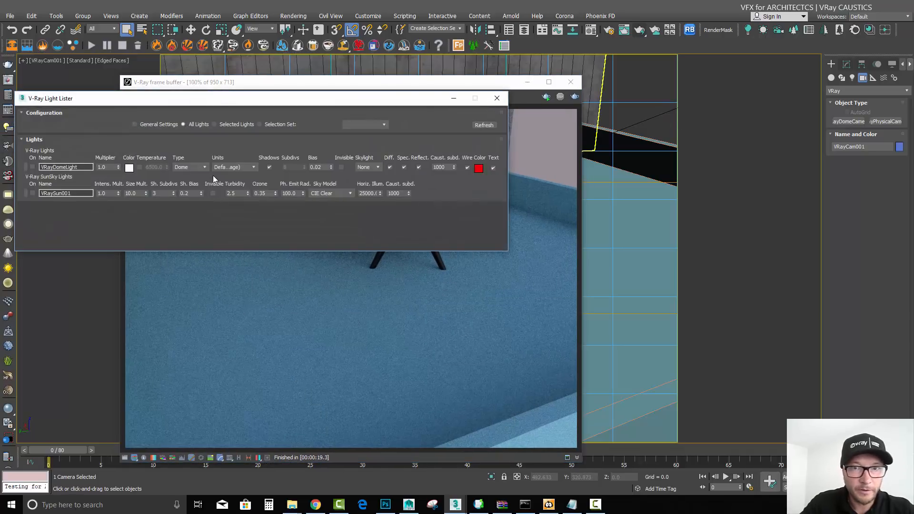
left_click(32, 194)
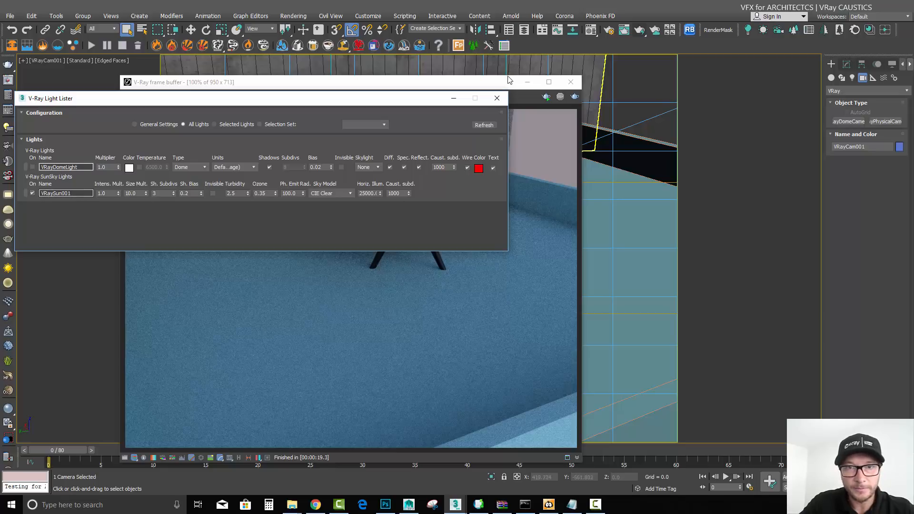
Minimize the Light Lister, render the camera view again with the sun enabled and stop the render
left_click(453, 98)
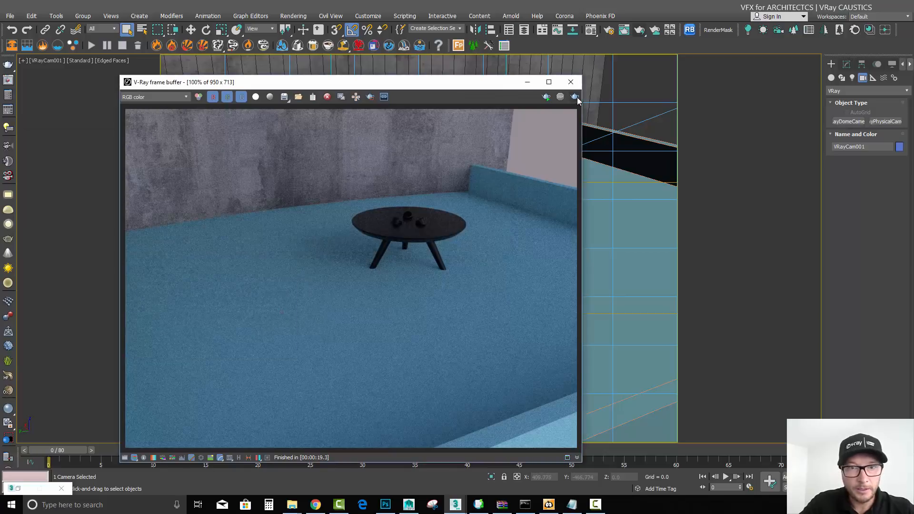
left_click(575, 97)
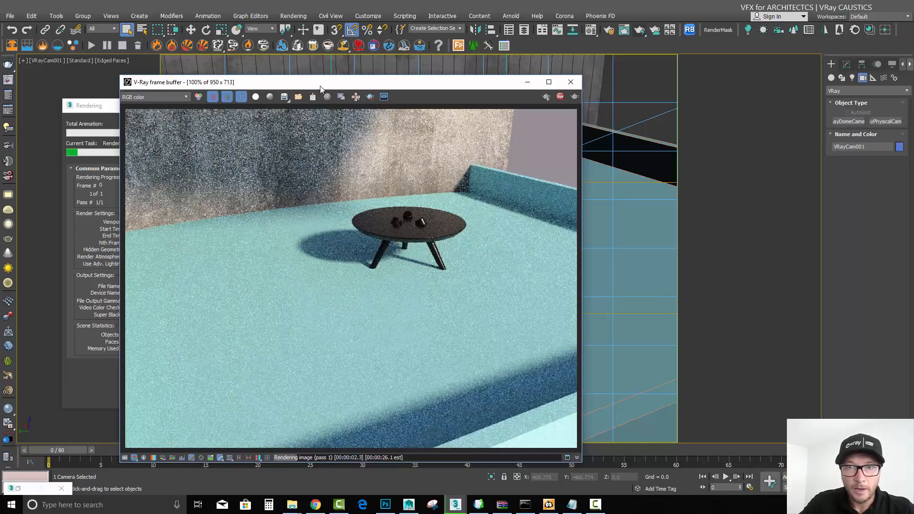
left_click_drag(321, 89, 508, 66)
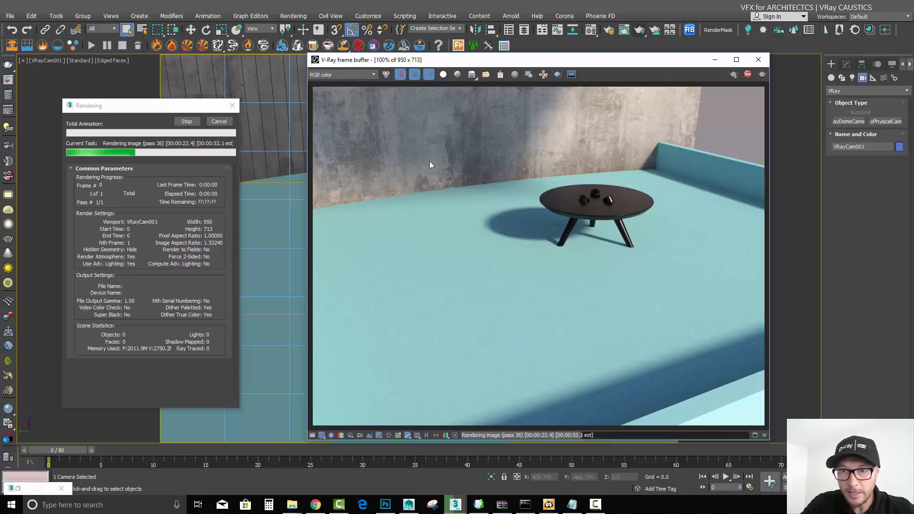
left_click(220, 123)
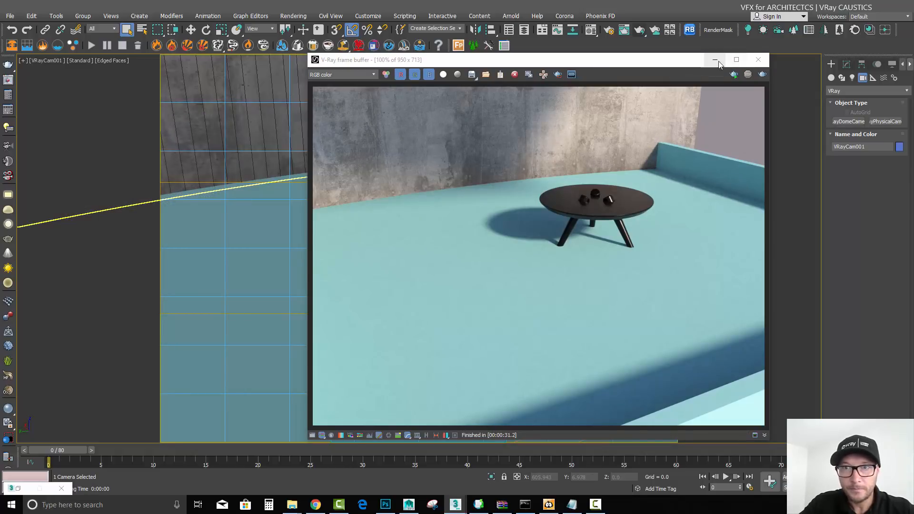
Open the V-Ray image sampler settings in Render Setup beside the rendered image
left_click_drag(692, 63, 673, 65)
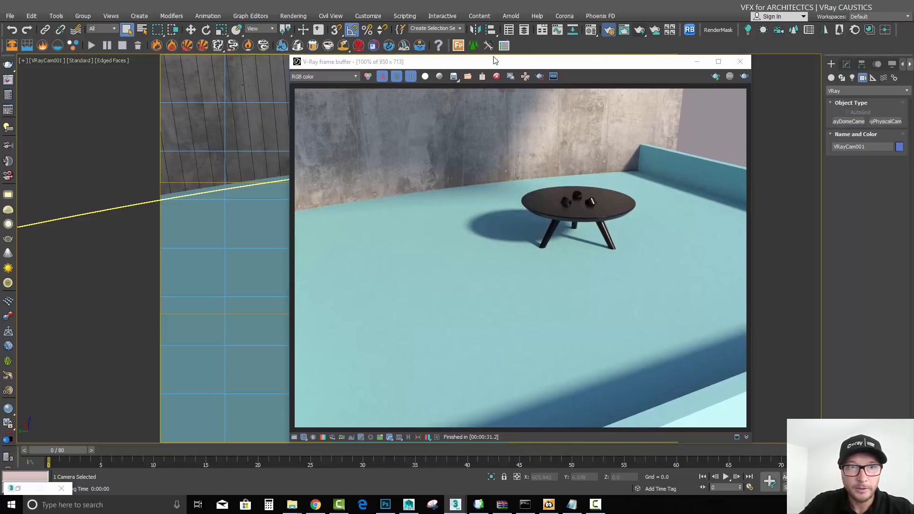
key("F10")
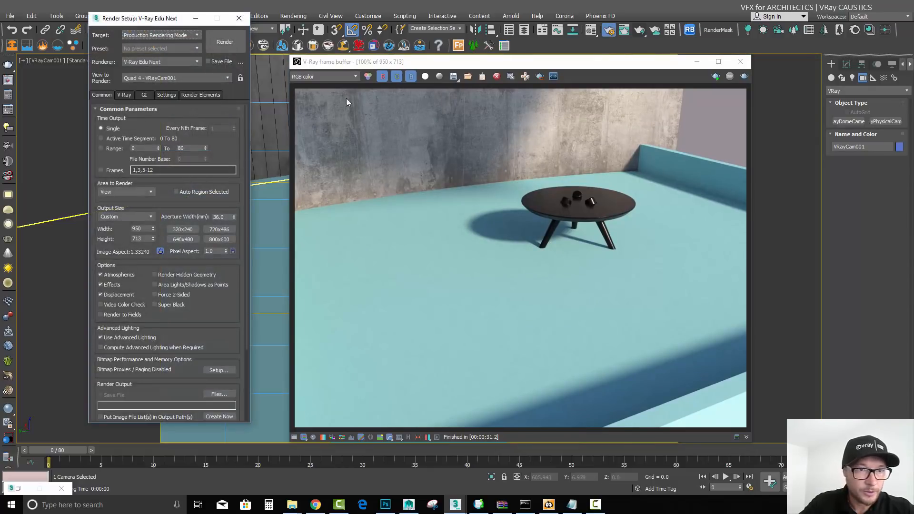
left_click(123, 94)
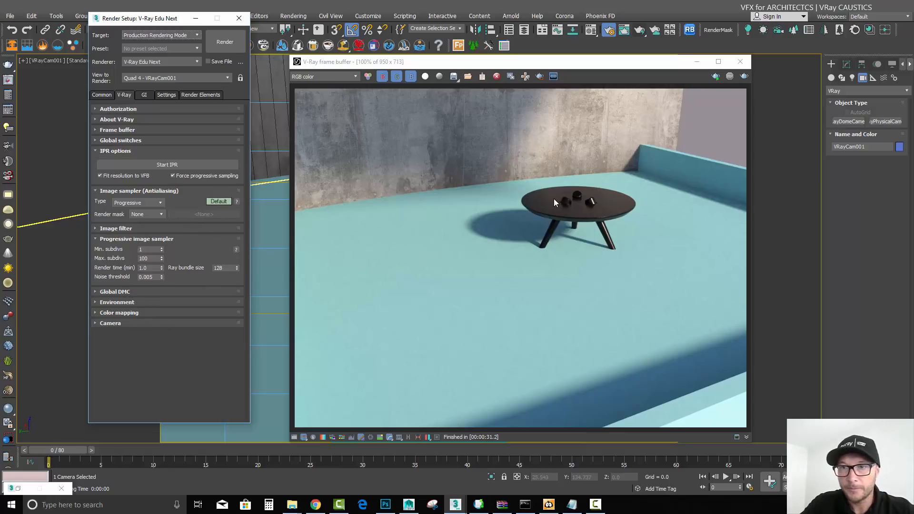
Minimize the V-Ray frame buffer and Render Setup windows and choose the Plane tool from the standard primitives
left_click(698, 60)
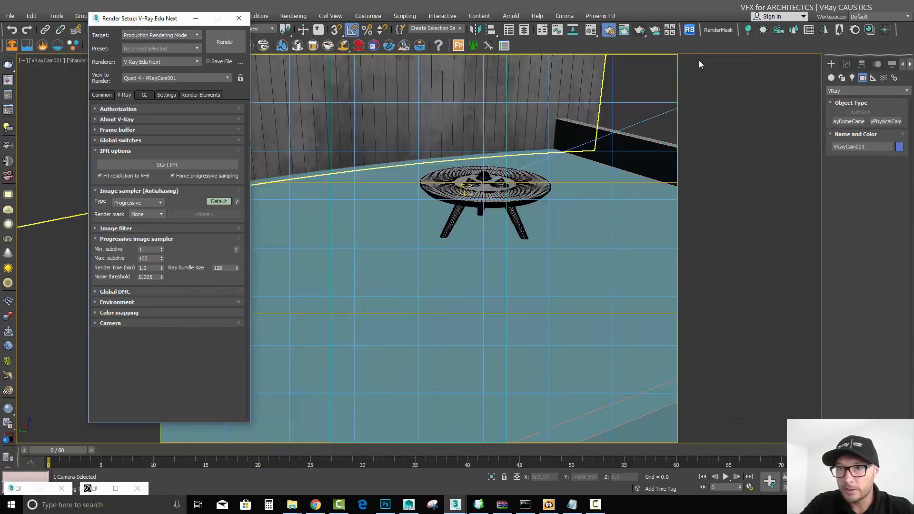
left_click(845, 63)
left_click(832, 64)
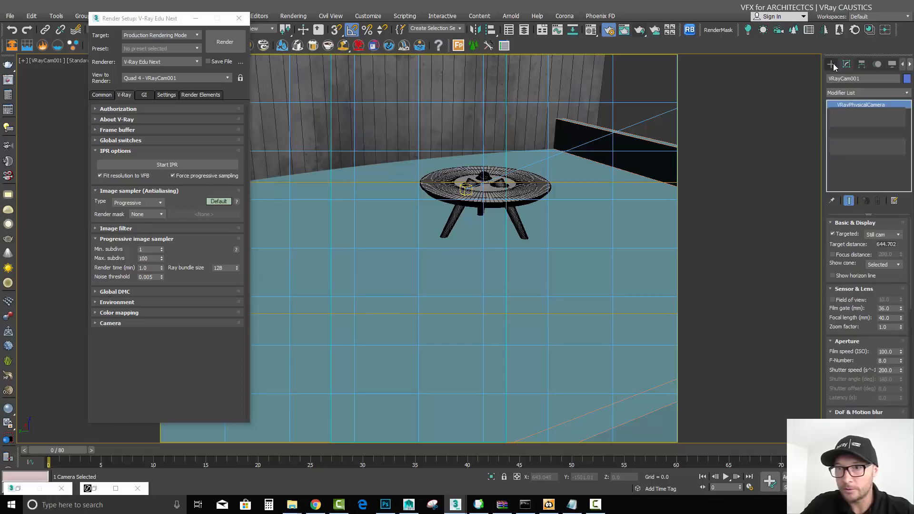
left_click(832, 77)
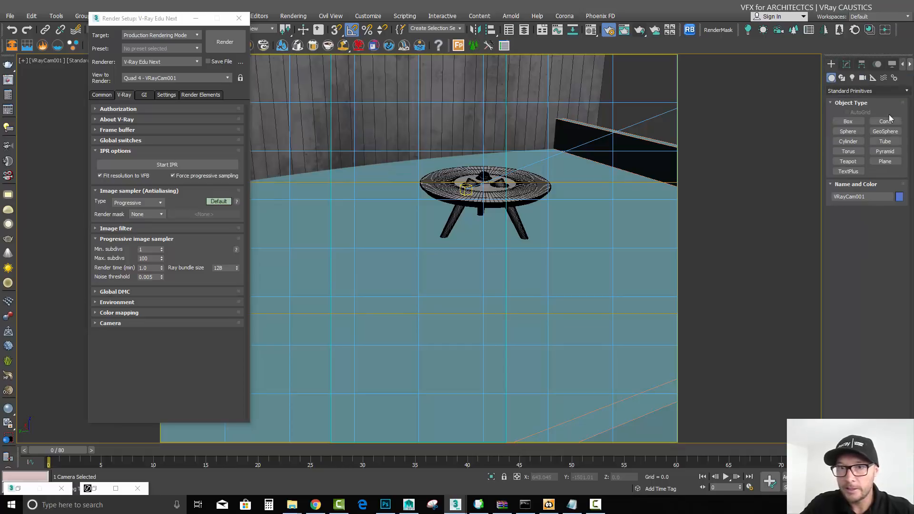
left_click(885, 162)
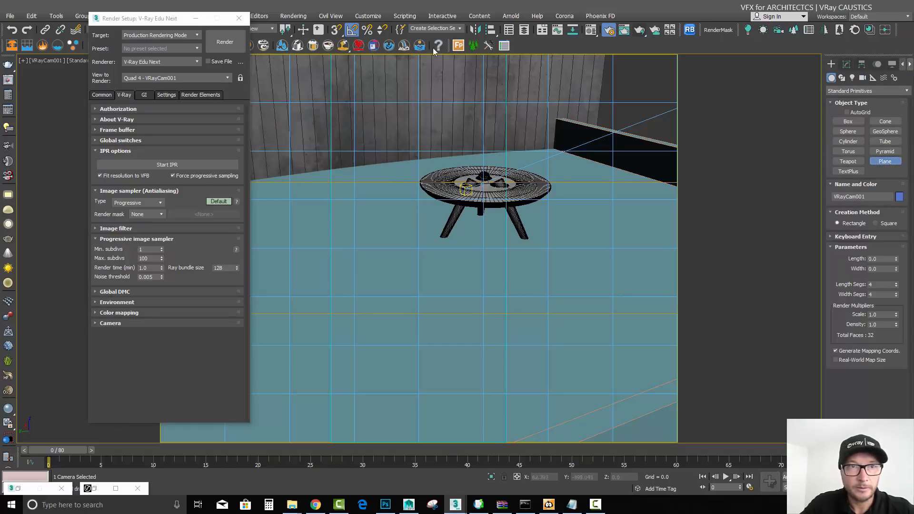
left_click(196, 18)
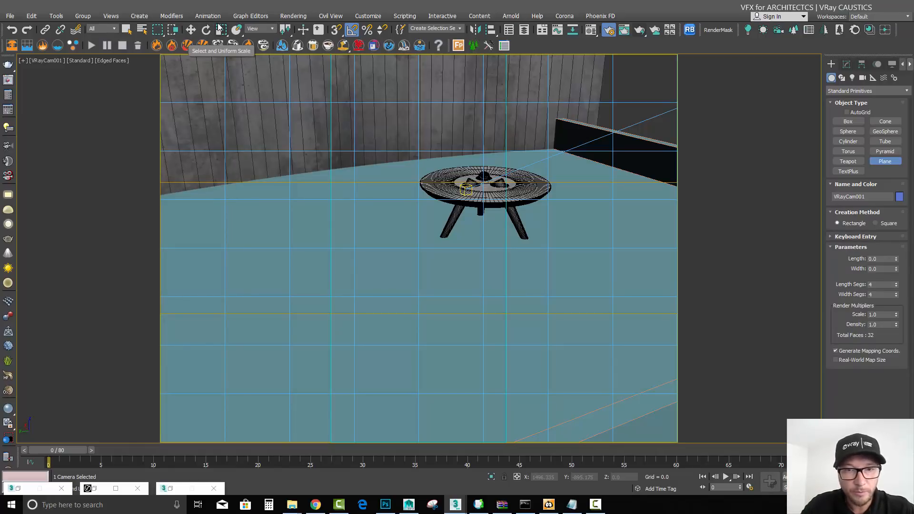
Select the pool box, Box001, and show it isolated and framed in the Top view
key("t")
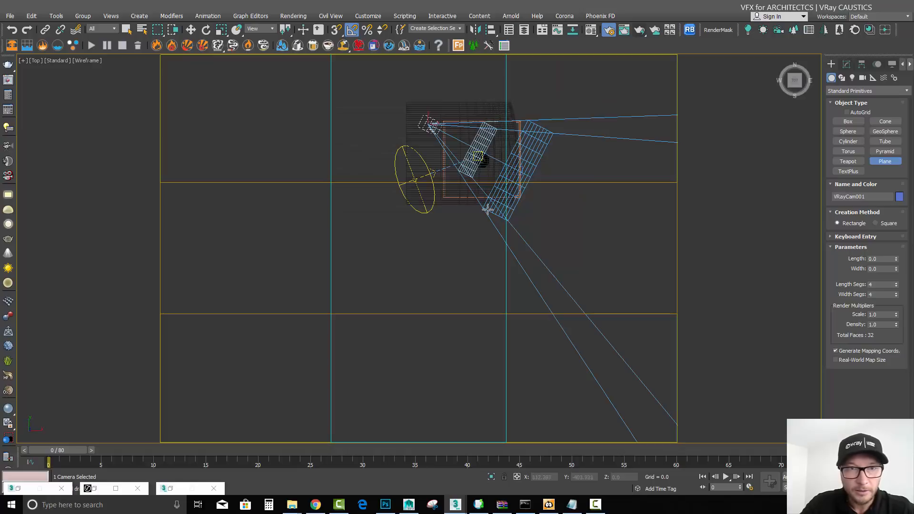
left_click(126, 29)
left_click(520, 122)
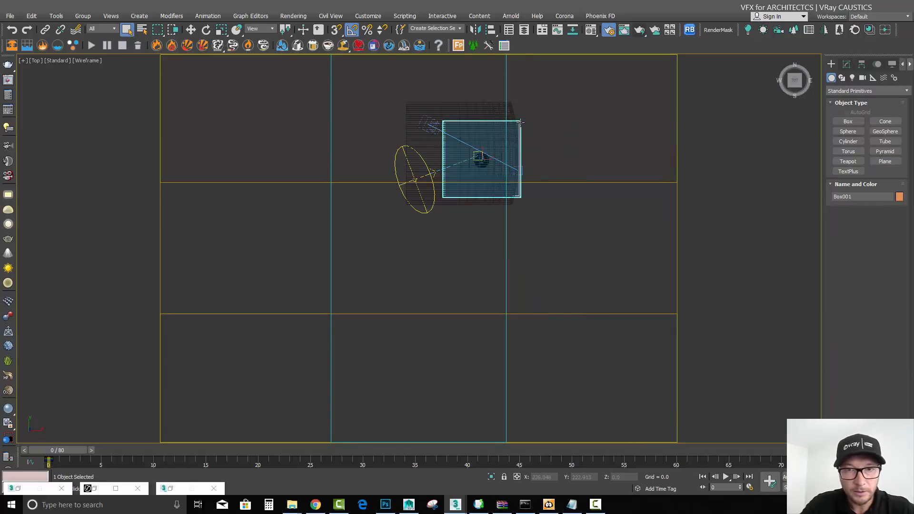
key("z")
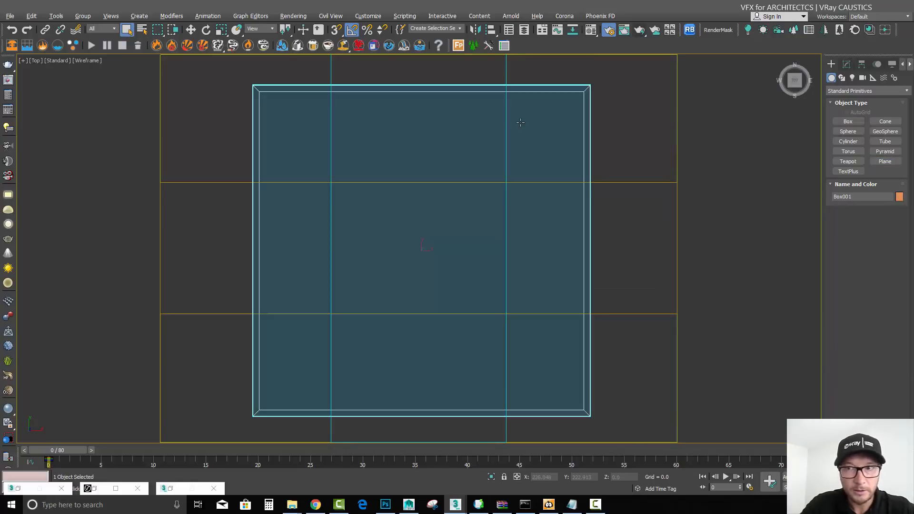
Draw a plane about 428 by 436 units across the inside of the pool box, with snapping to its inner corners enabled
left_click(884, 162)
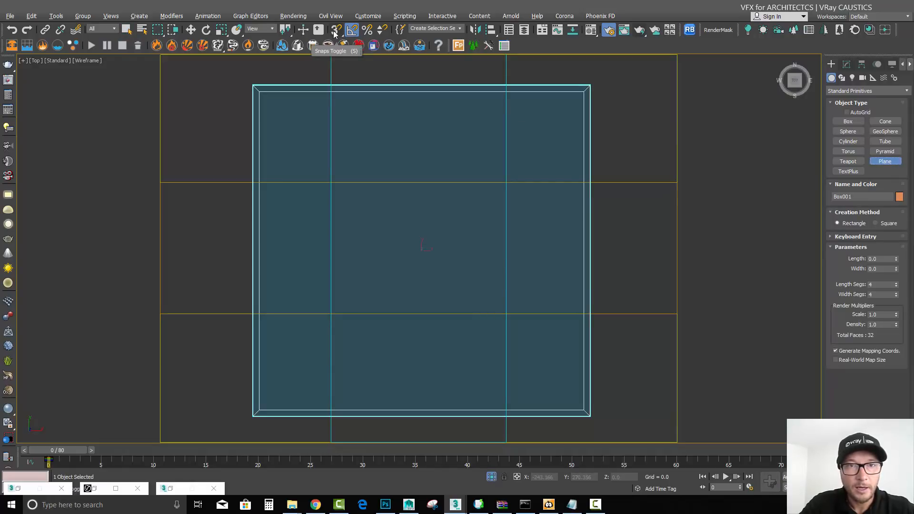
left_click(335, 30)
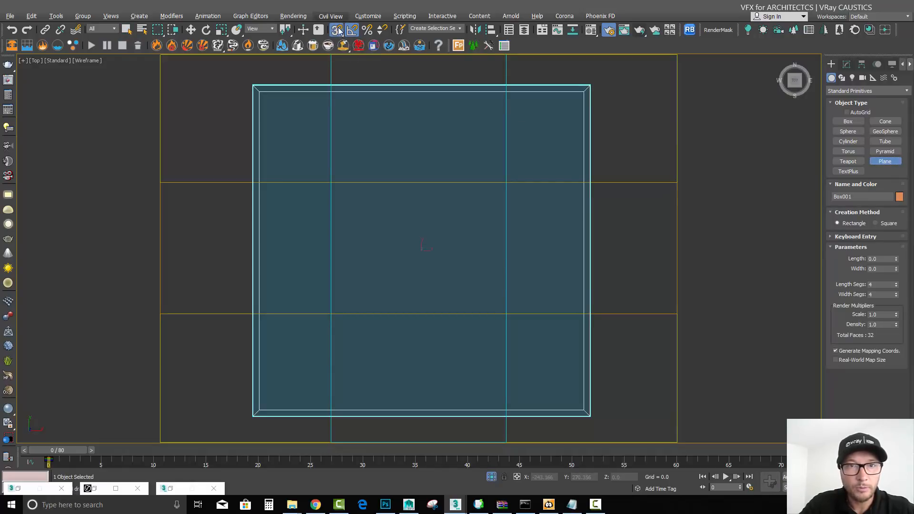
left_click_drag(339, 31, 336, 61)
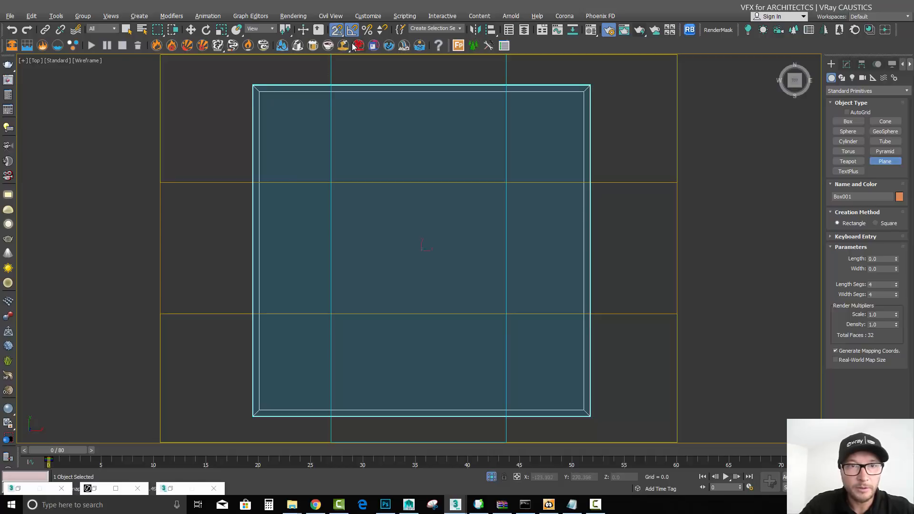
left_click_drag(259, 90, 583, 408)
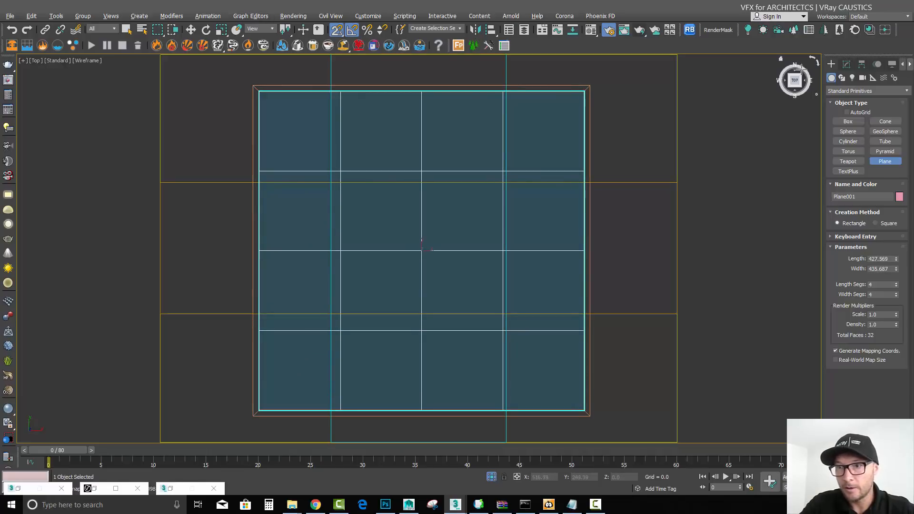
Set both the length and width segments of the plane to 85
left_click(846, 64)
left_click_drag(897, 260, 897, 224)
mouse_move(897, 270)
left_mouse_down()
mouse_move(897, 234)
mouse_move(897, 269)
left_mouse_up()
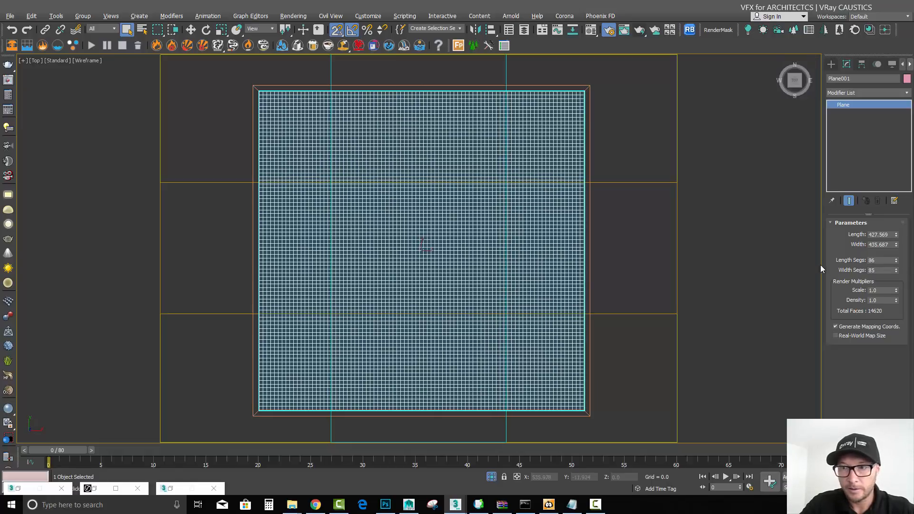
left_click(896, 261)
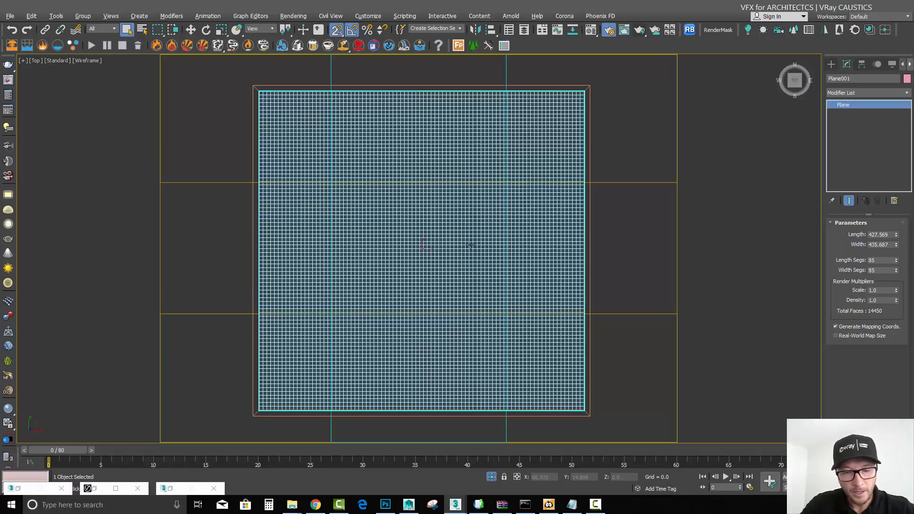
Turn off the snaps and raise the plane to a height of about 30 in the VRayCam001 view
key("c")
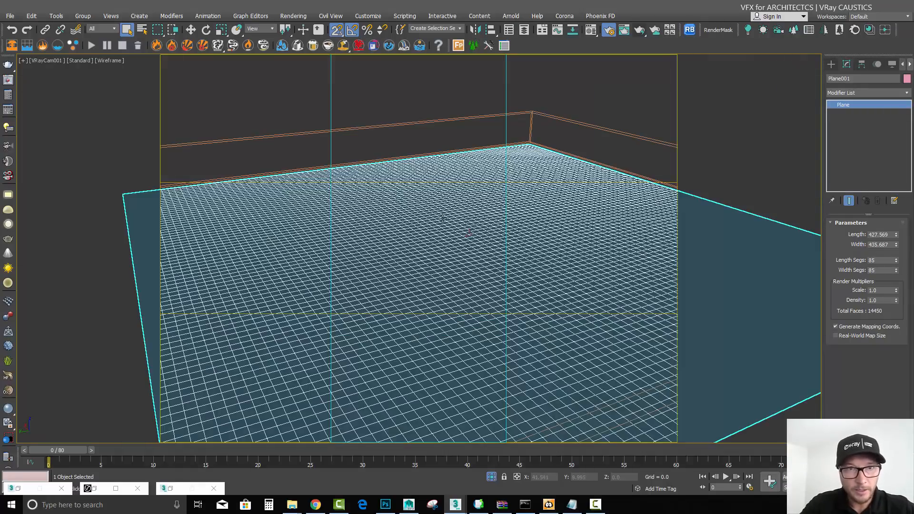
left_click(191, 29)
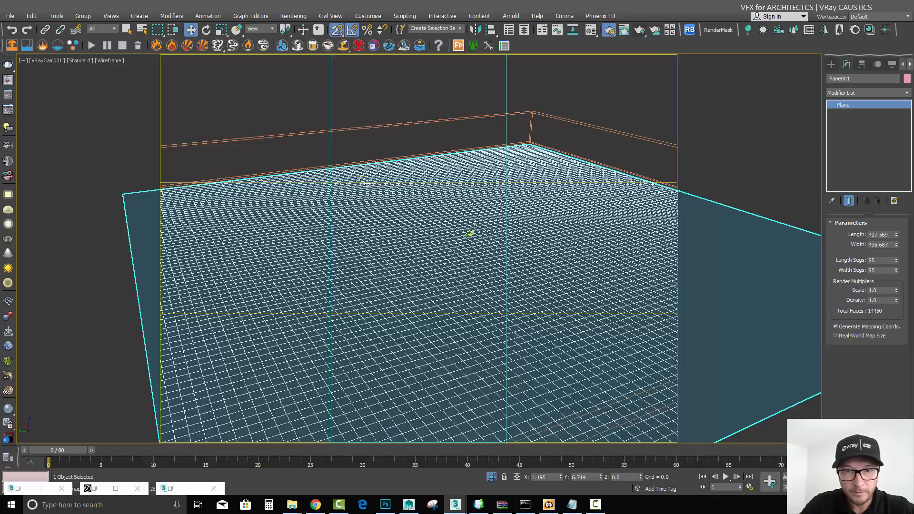
left_click(337, 29)
left_click(351, 30)
left_click_drag(475, 231, 479, 185)
Change the unused 03 - Default material in the Material Editor to a VRayMtl
left_click(606, 34)
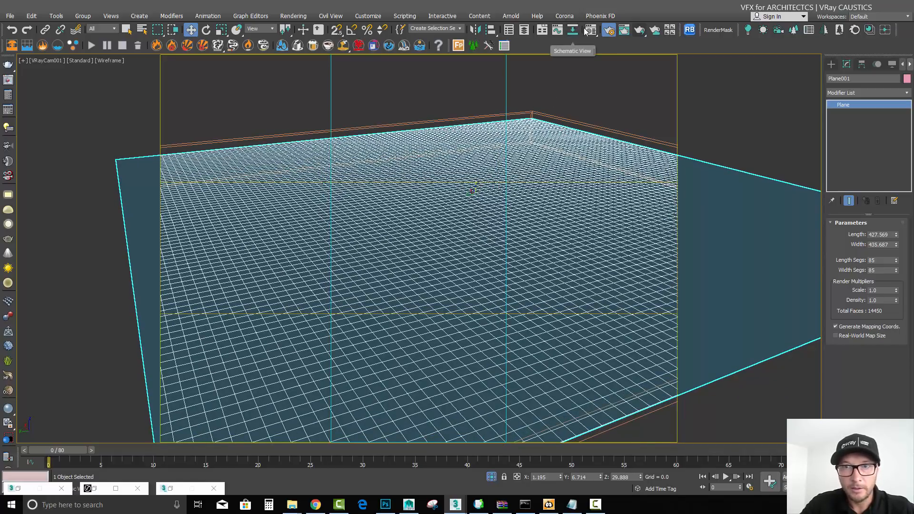
left_click(590, 30)
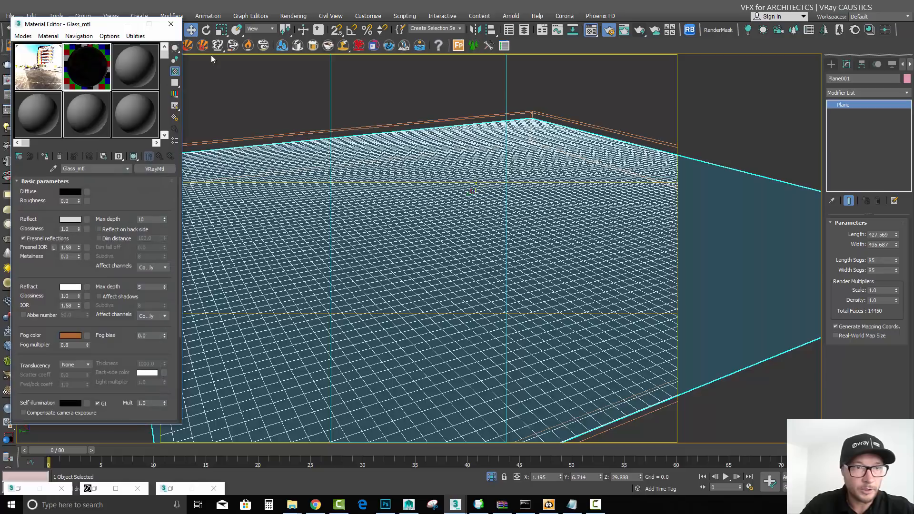
left_click(134, 70)
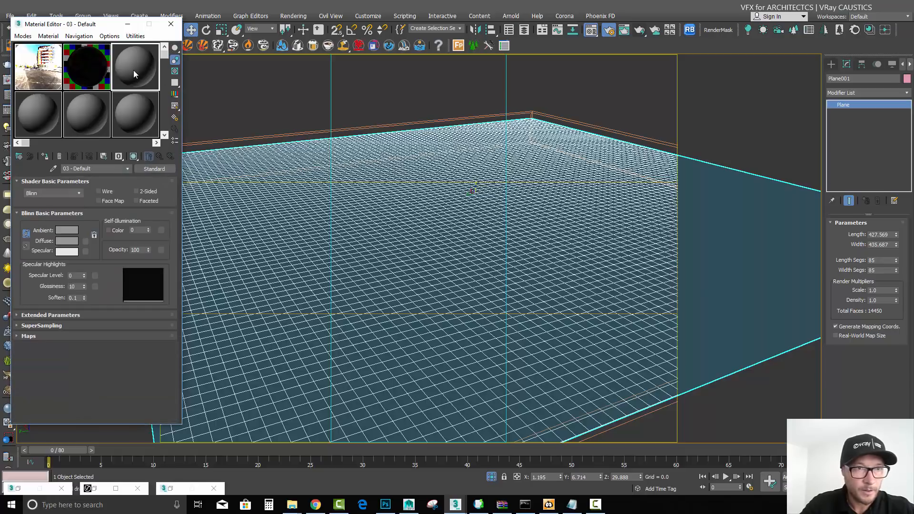
left_click(164, 169)
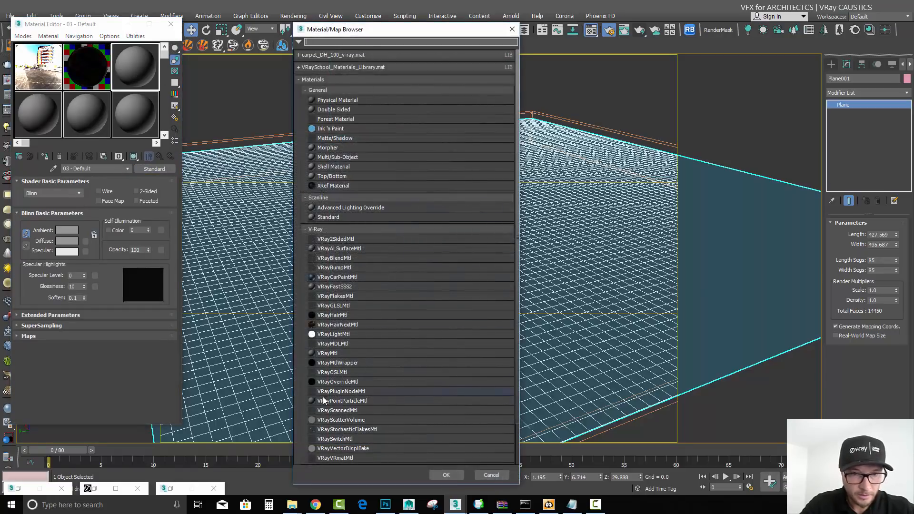
double_click(333, 353)
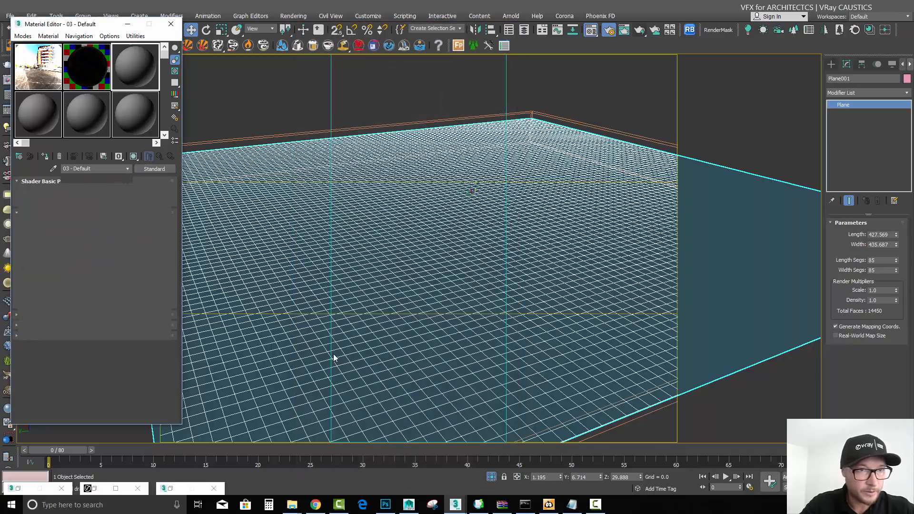
Give the material a black diffuse color, white reflection and refraction colors, and a reflection max depth of 10
left_click(77, 192)
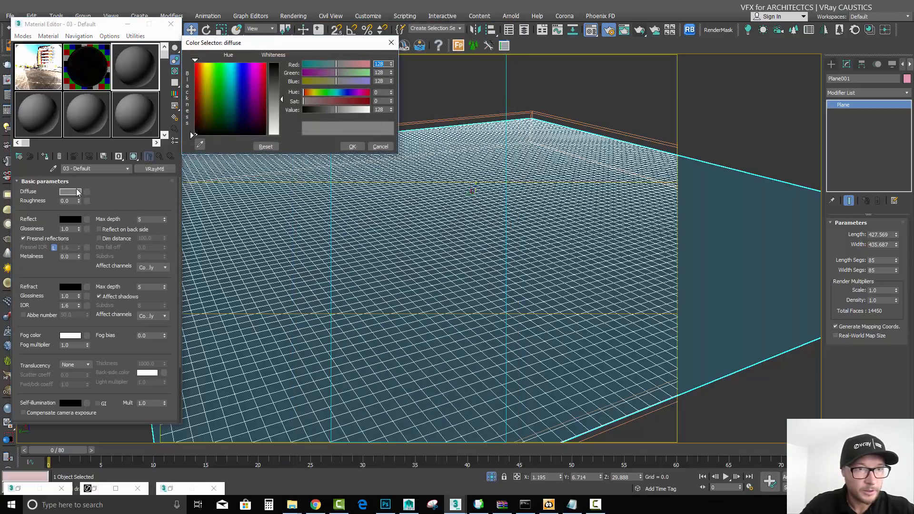
left_click_drag(284, 106, 284, 63)
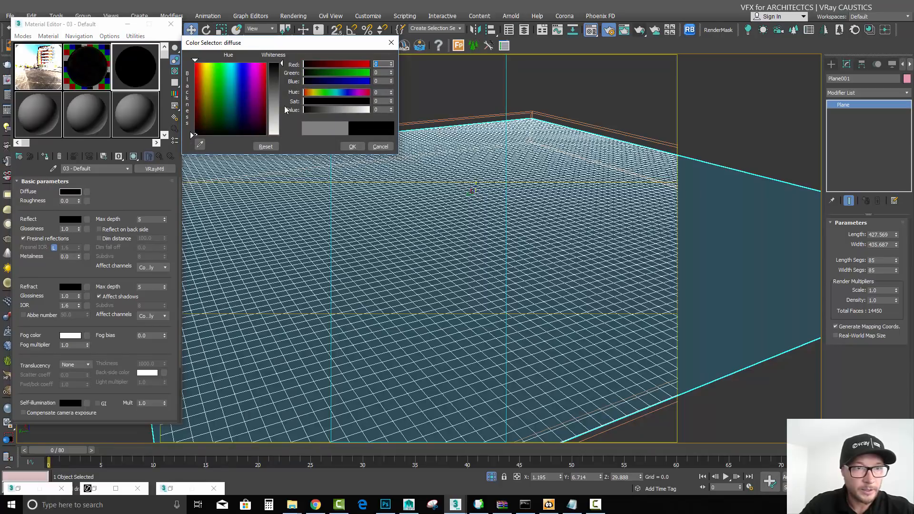
left_click(74, 220)
left_click(279, 133)
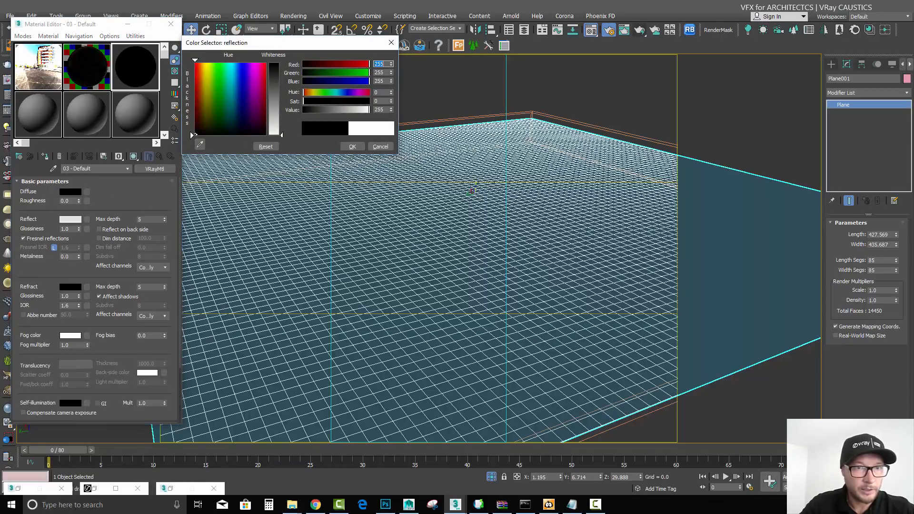
left_click(70, 287)
left_click(279, 133)
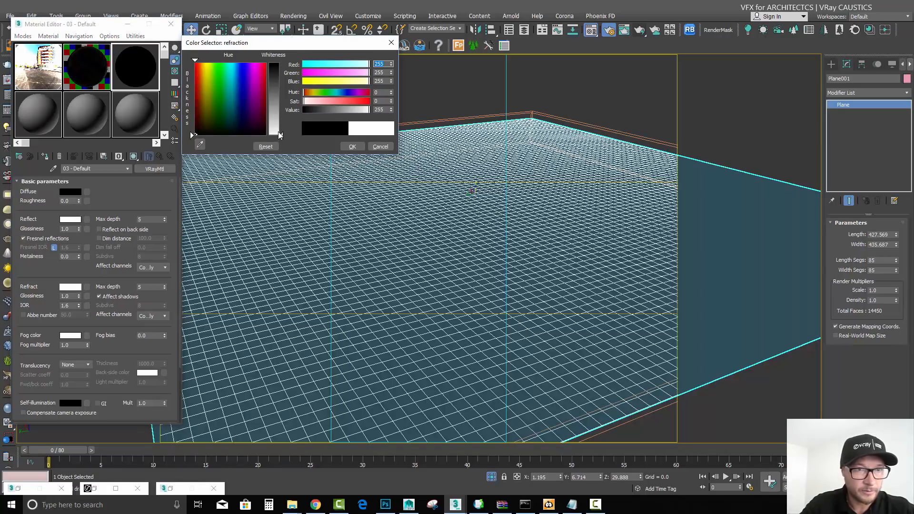
left_click(352, 146)
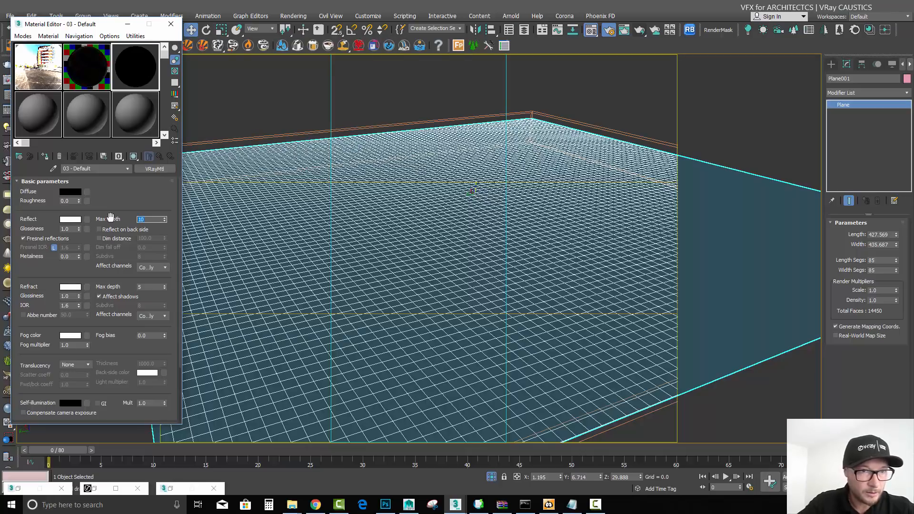
Set the material's fog color to light cyan with a fog multiplier of 0.002 and show the checkered preview background
left_click_drag(123, 284, 137, 220)
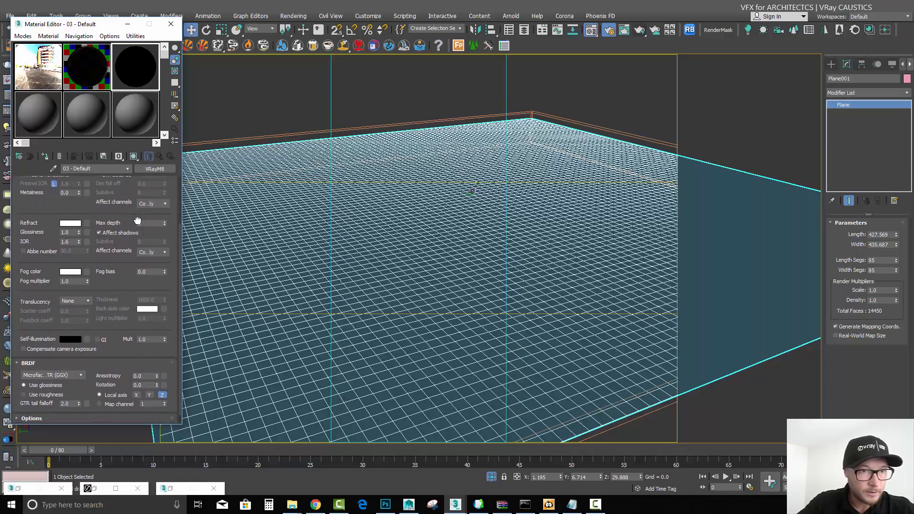
left_click(75, 273)
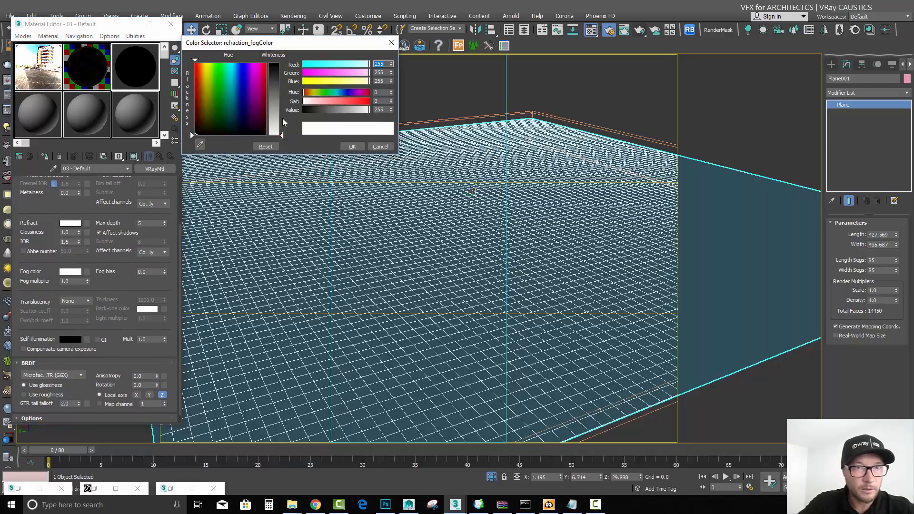
left_click(231, 74)
left_click_drag(281, 136, 282, 112)
left_click(353, 147)
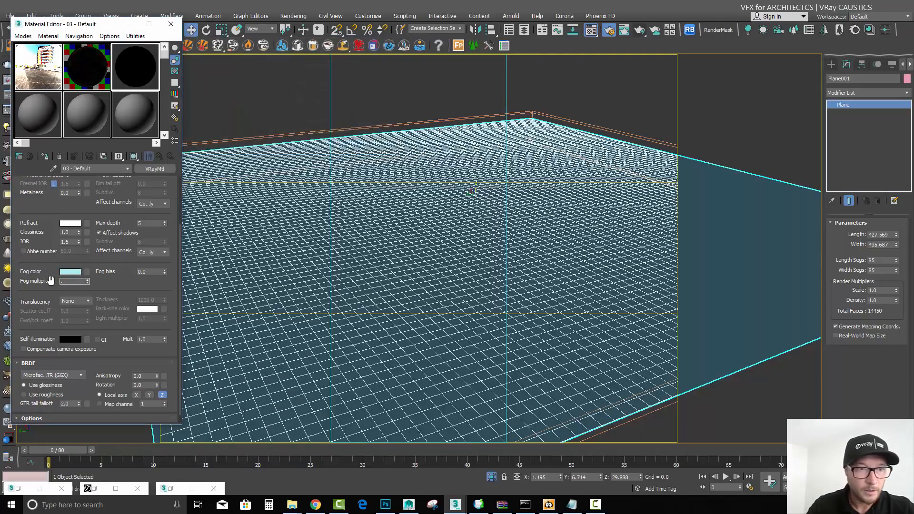
left_click(176, 71)
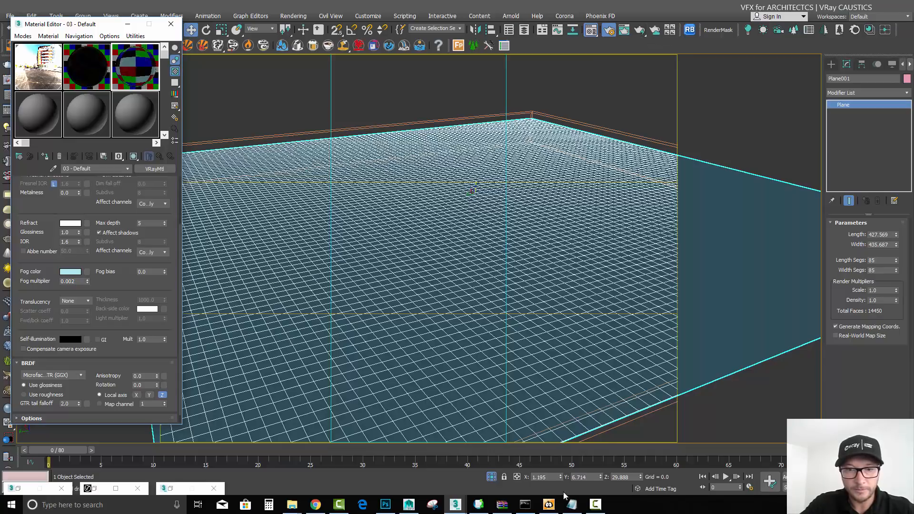
Exit isolation, assign the 03 - Default material to the plane, and test-render the camera view, stopping the render early
left_click(491, 478)
left_click(638, 30)
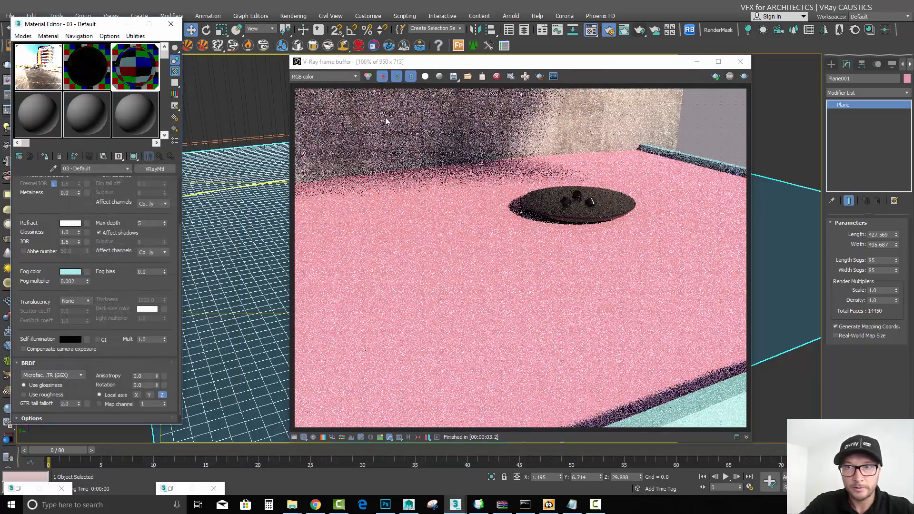
left_click(744, 76)
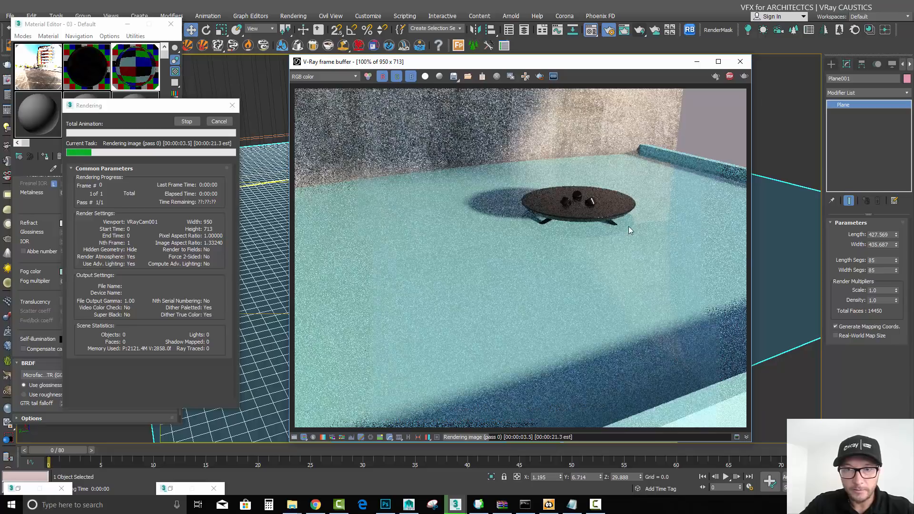
left_click(227, 125)
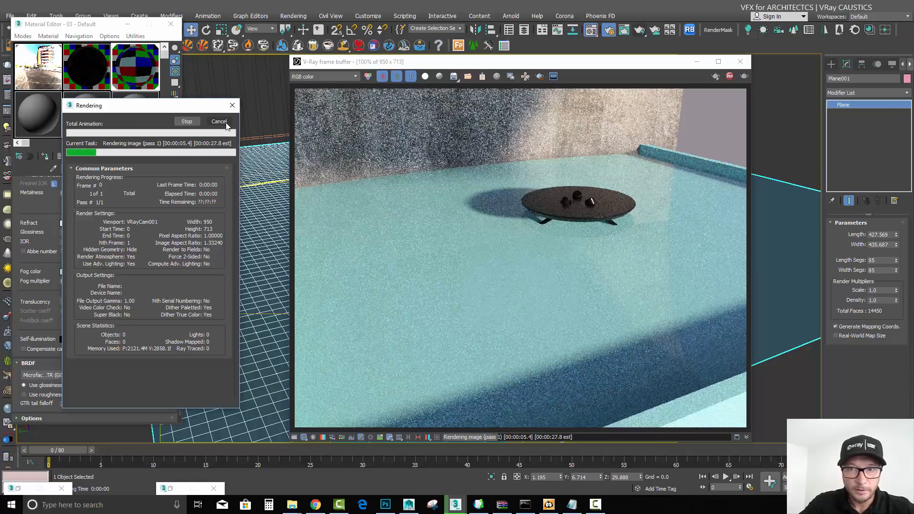
left_click(226, 124)
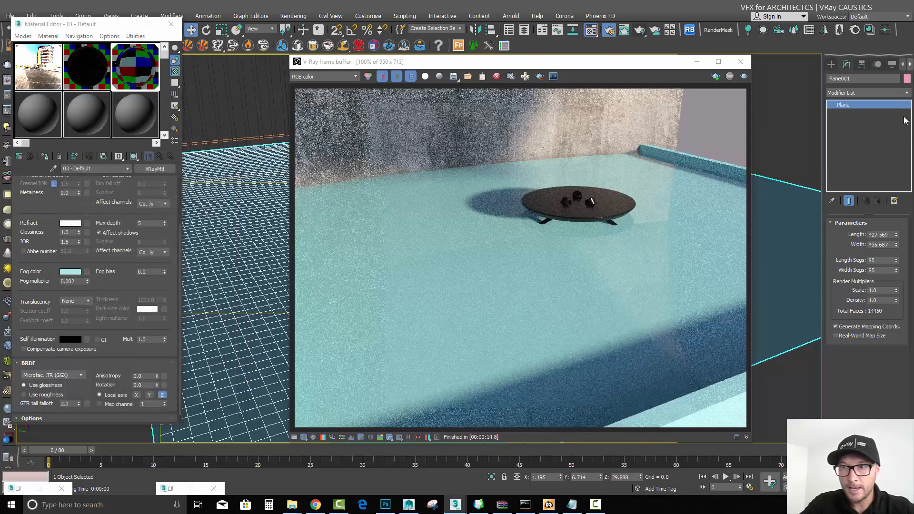
Add a Noise modifier to the water plane
left_click(907, 94)
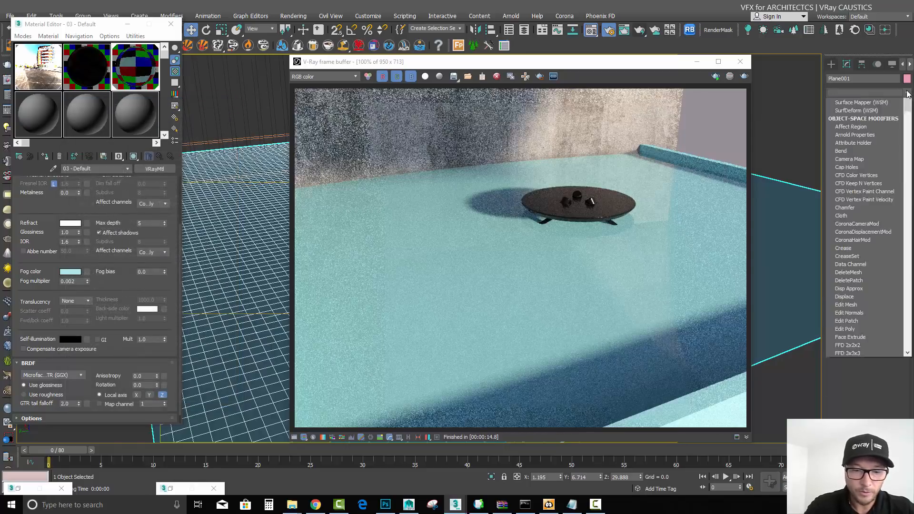
key("n")
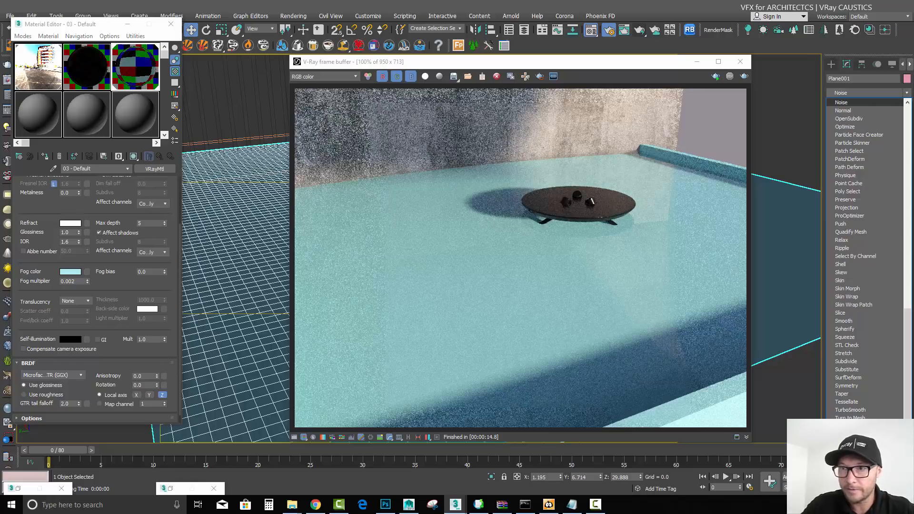
left_click(839, 103)
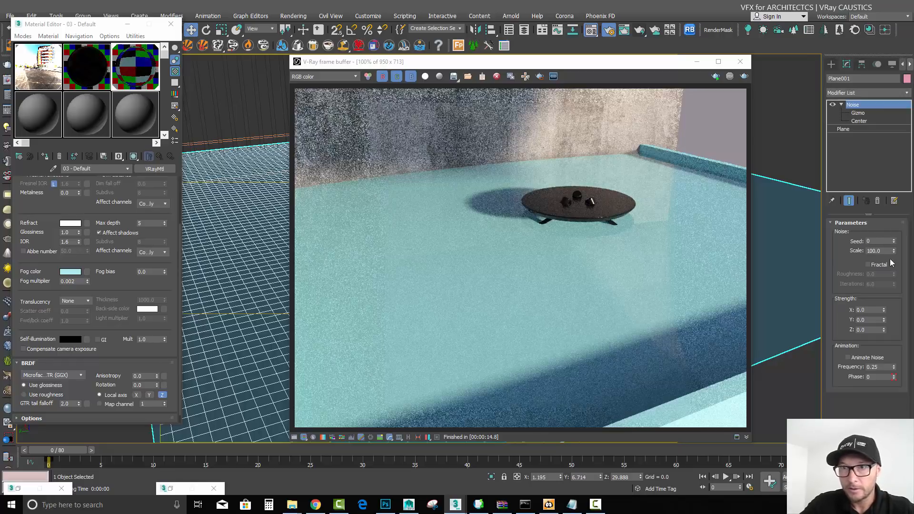
Set the noise scale to 16.0 and the Z strength to 4.74, and test-render the camera view, stopping the render early
left_click(696, 62)
left_click_drag(884, 330, 900, 117)
left_click_drag(895, 254, 894, 288)
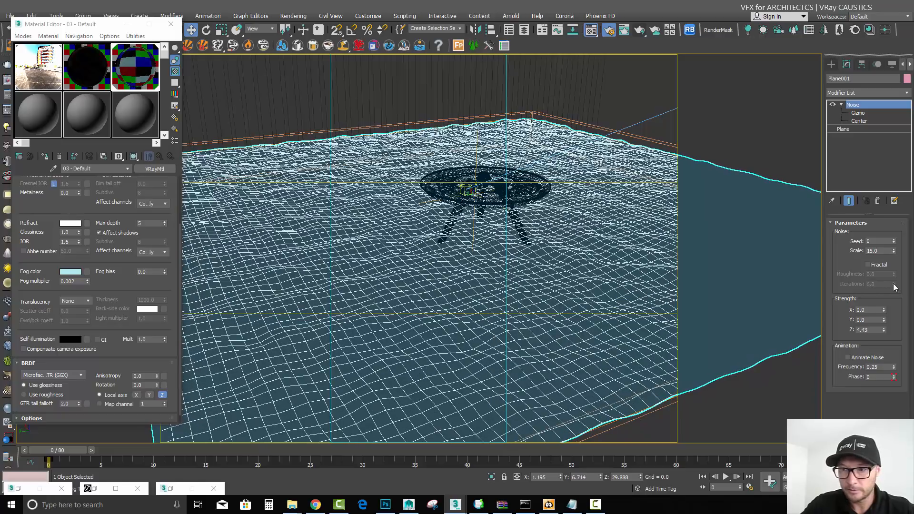
left_click_drag(884, 331, 885, 328)
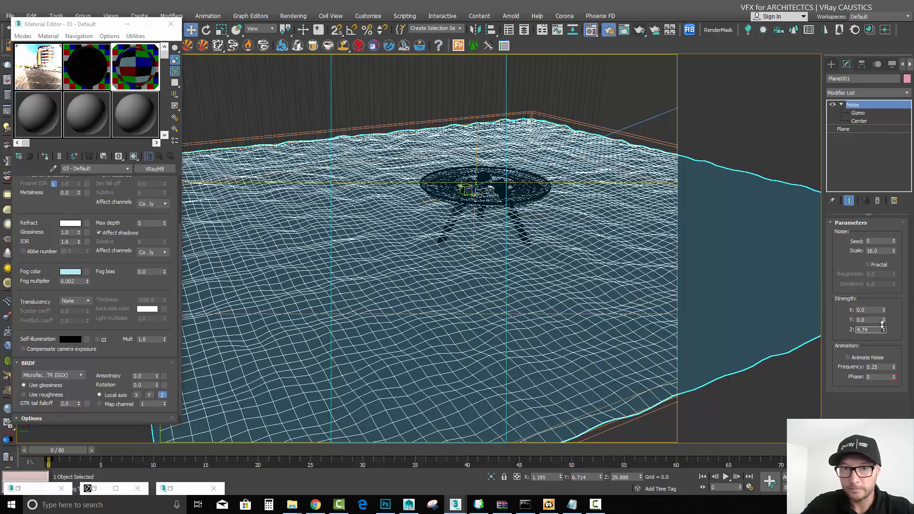
left_click(869, 265)
left_click(868, 265)
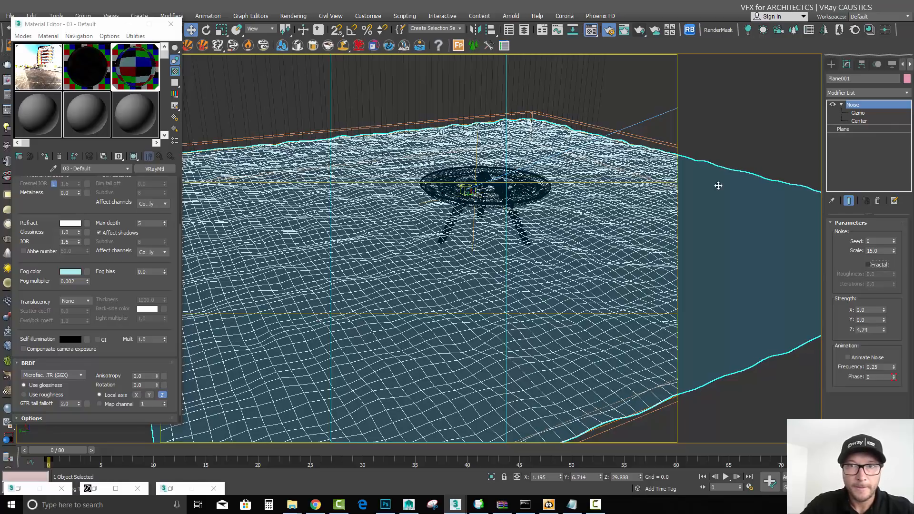
left_click(640, 33)
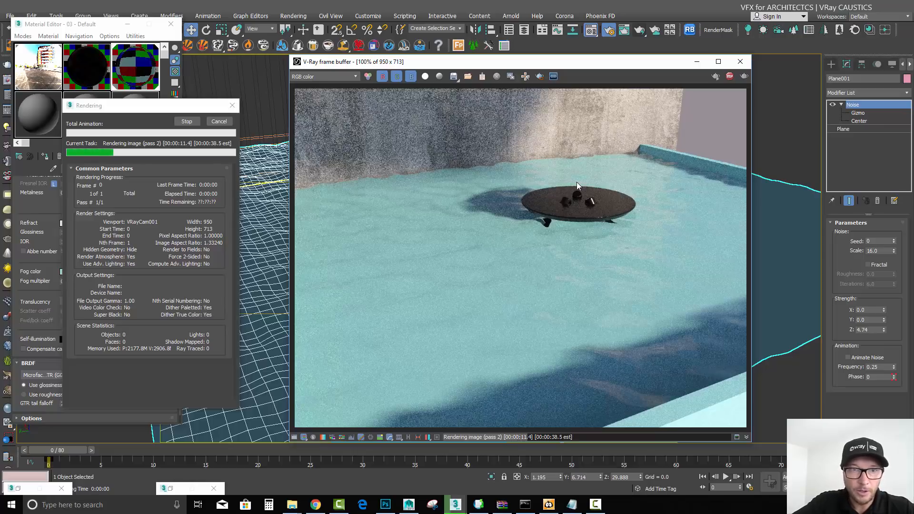
left_click(228, 122)
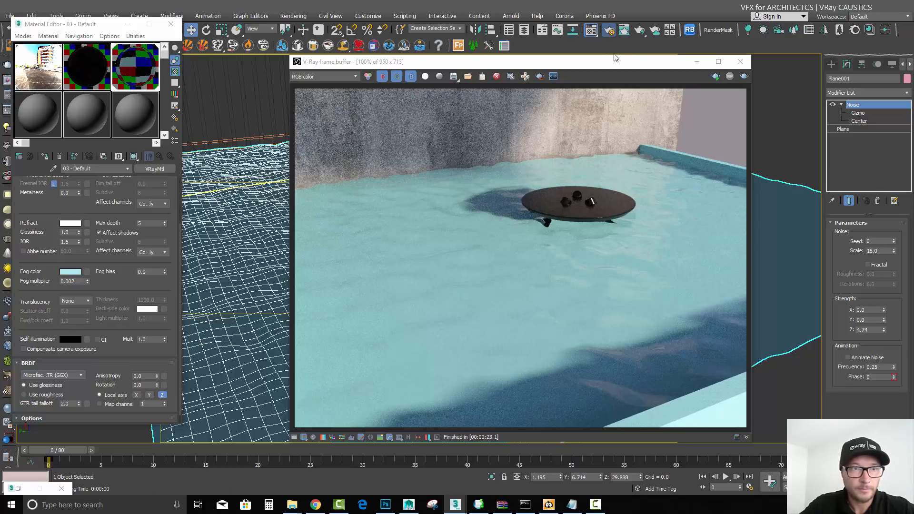
Turn on Caustics in the render setup's global illumination settings and enable the VRayCaustics render element
key("F10")
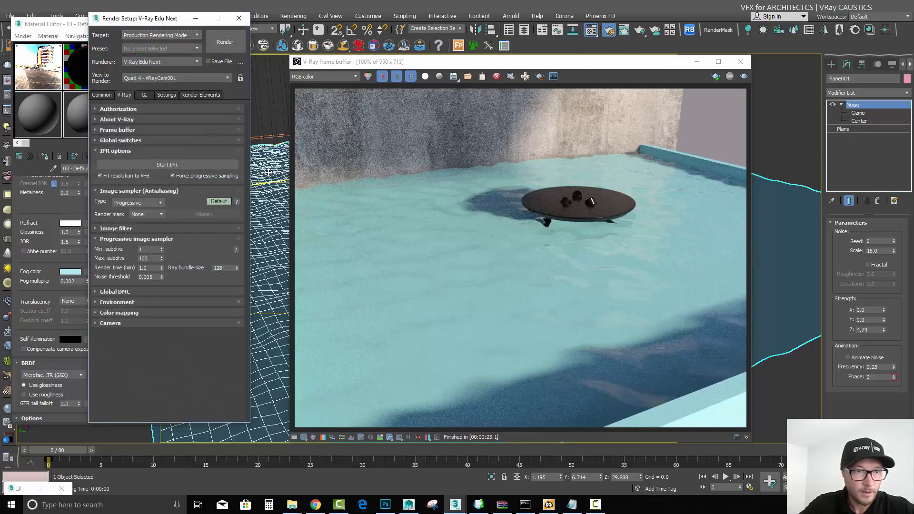
left_click(144, 96)
left_click(97, 234)
left_click(98, 245)
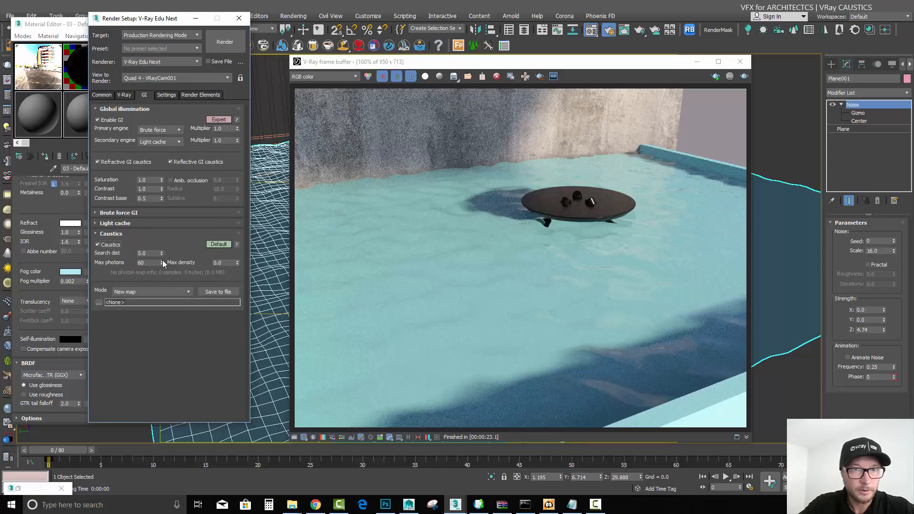
left_click(215, 95)
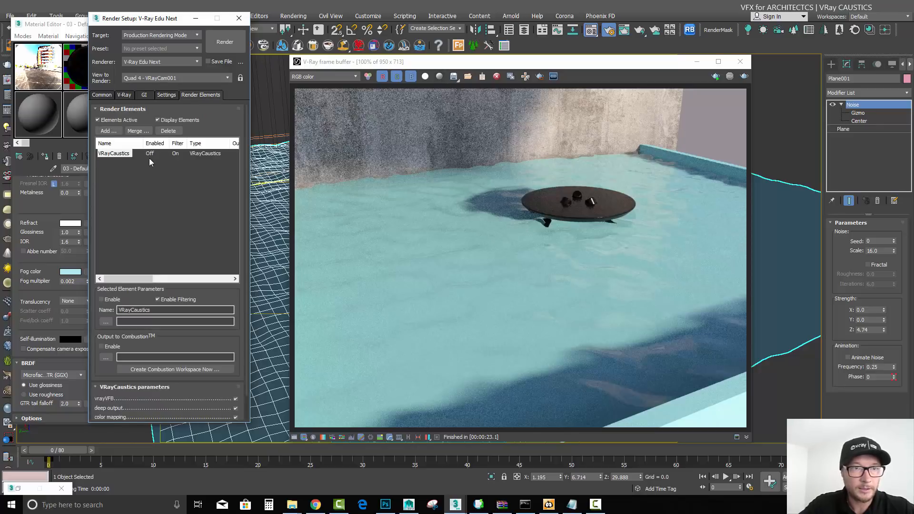
left_click(124, 96)
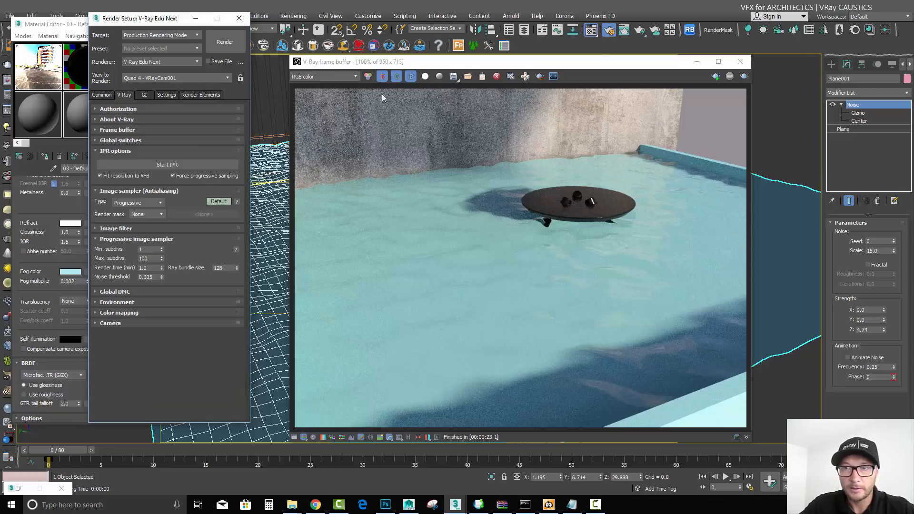
Test-render the camera view and compare the VRayCaustics channel with the RGB color channel, stopping the render early
left_click(744, 77)
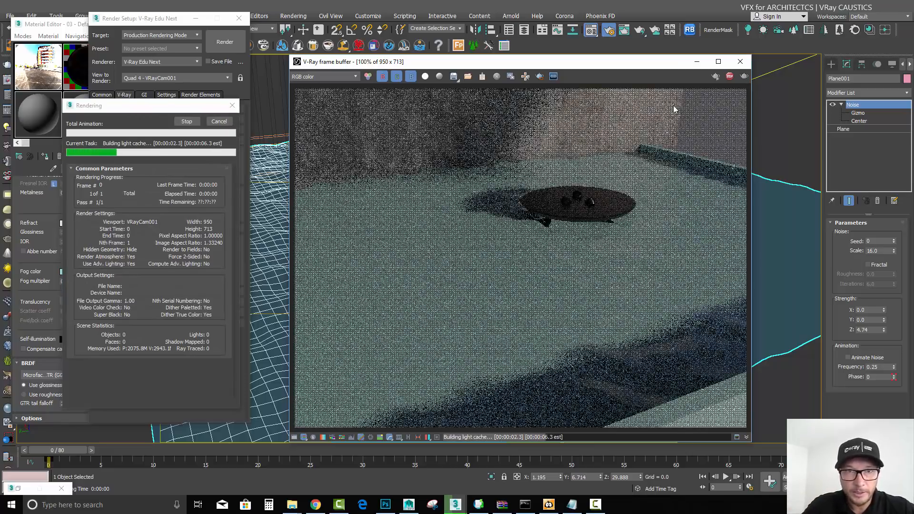
left_click(342, 79)
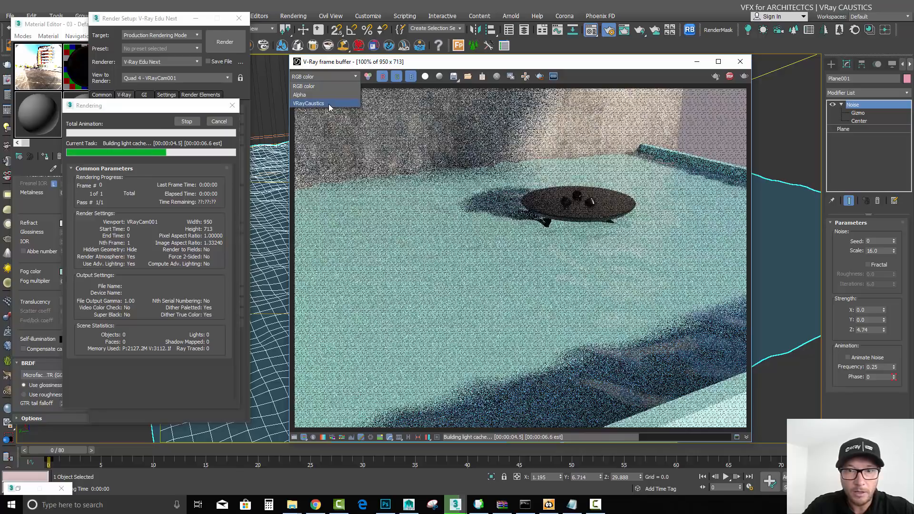
left_click(329, 104)
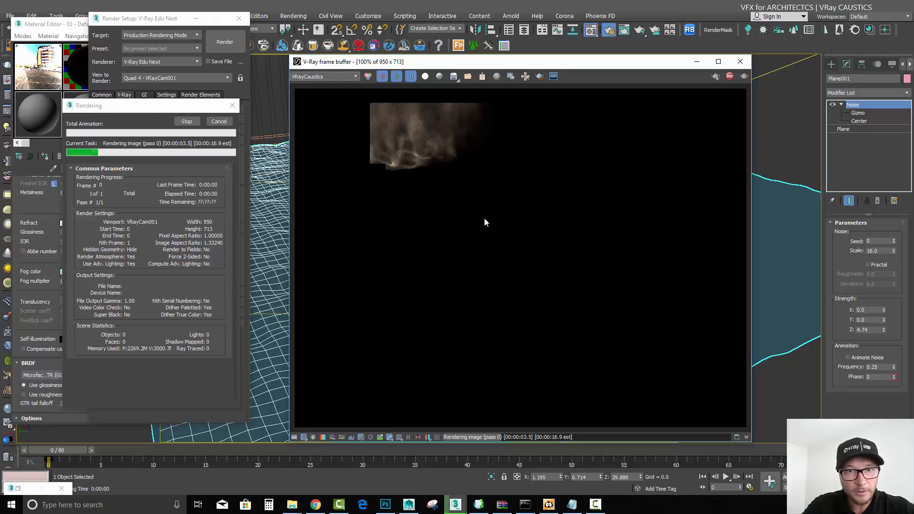
left_click(344, 76)
left_click(324, 86)
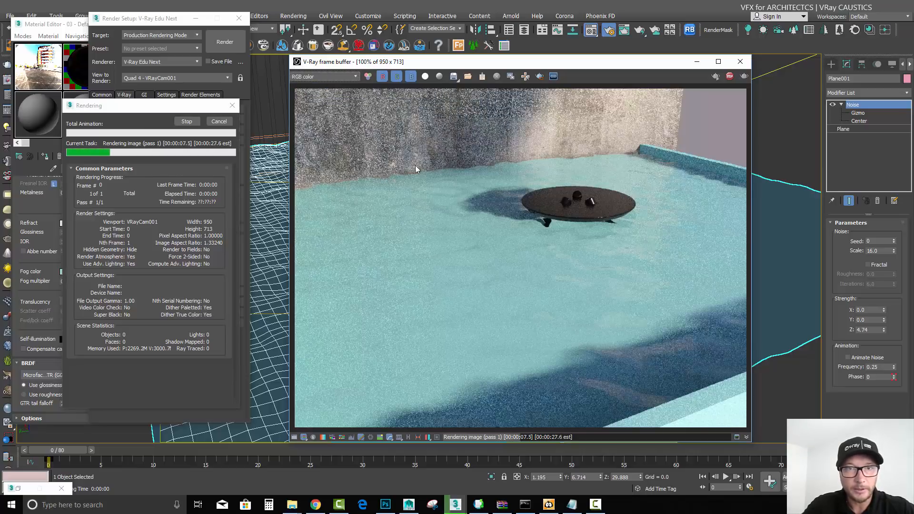
left_click(345, 77)
left_click(333, 104)
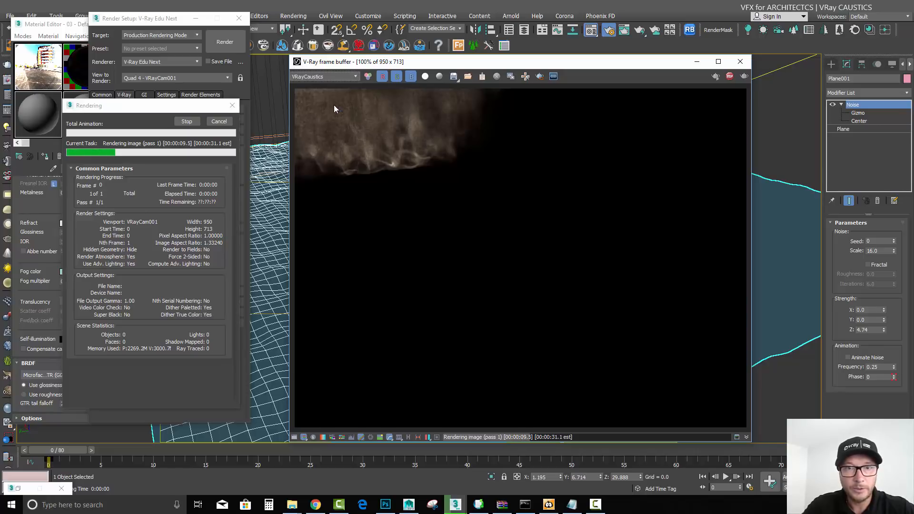
left_click(331, 76)
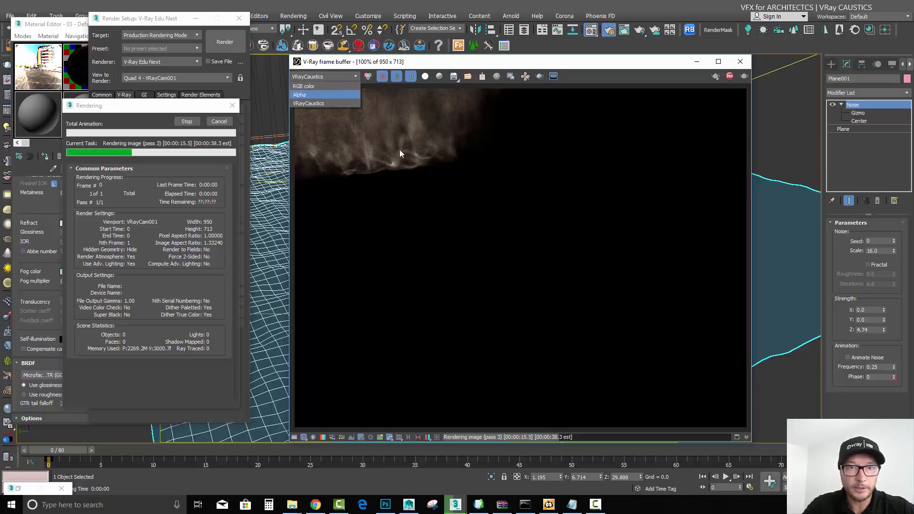
left_click(330, 75)
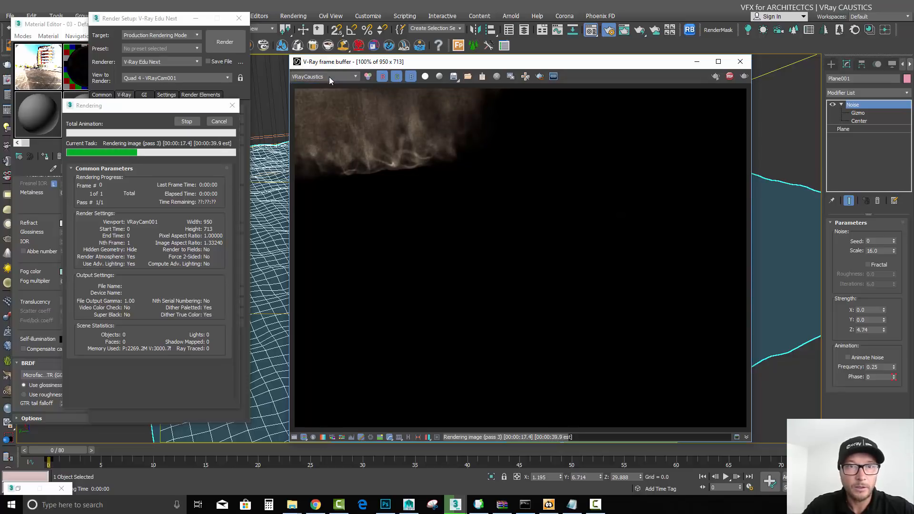
left_click(329, 77)
left_click(320, 85)
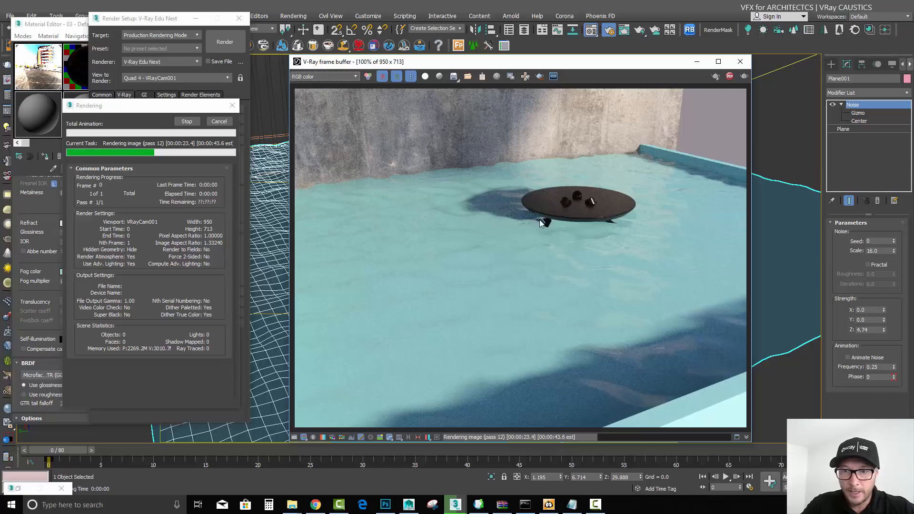
left_click(216, 121)
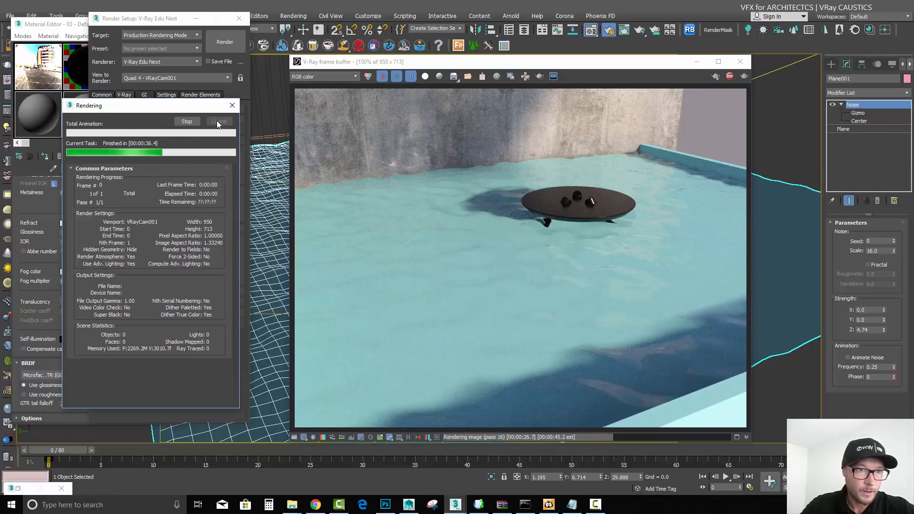
Turn off Affect shadows in the water material's refraction settings and test-render the camera view, stopping the render early
left_click(49, 208)
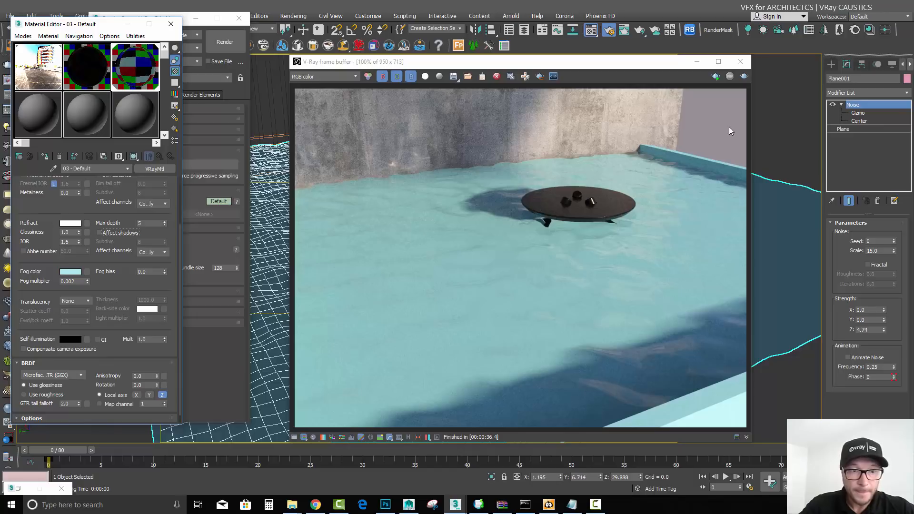
left_click(743, 77)
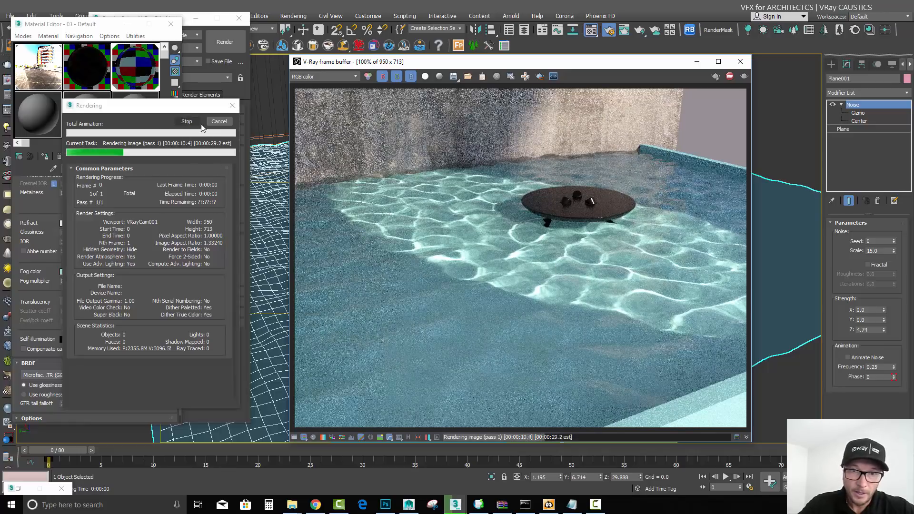
left_click(222, 122)
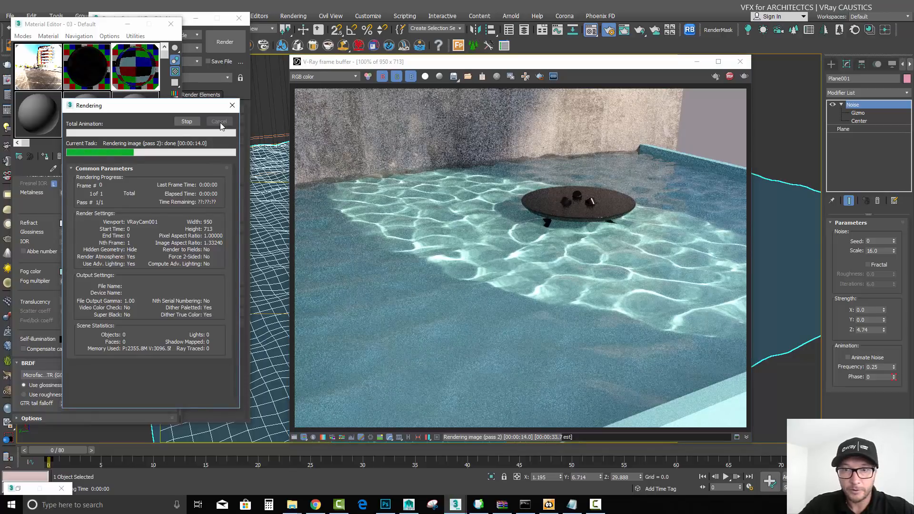
Put away the frame buffer, Material Editor and Render Setup, and set the V-Ray sun's photon emit radius to 200 in the top view
left_click(696, 62)
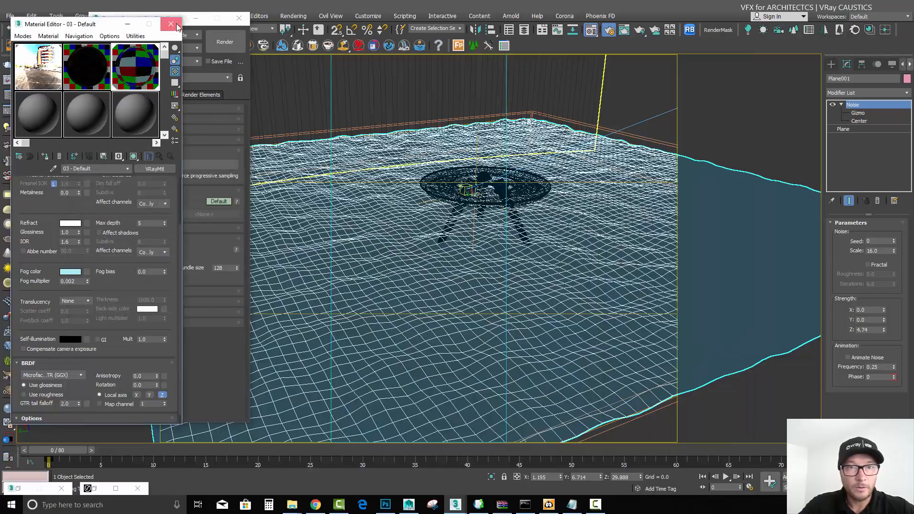
left_click(170, 24)
left_click(239, 18)
key("t")
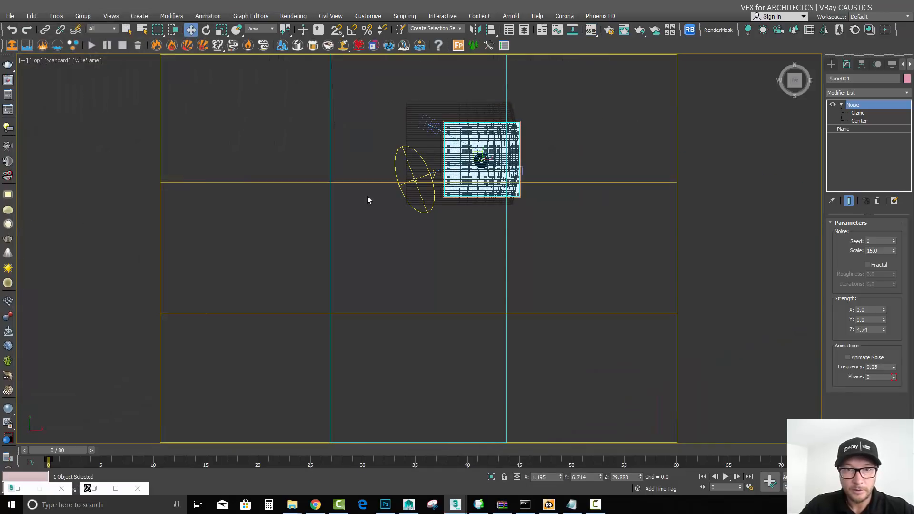
left_click(398, 183)
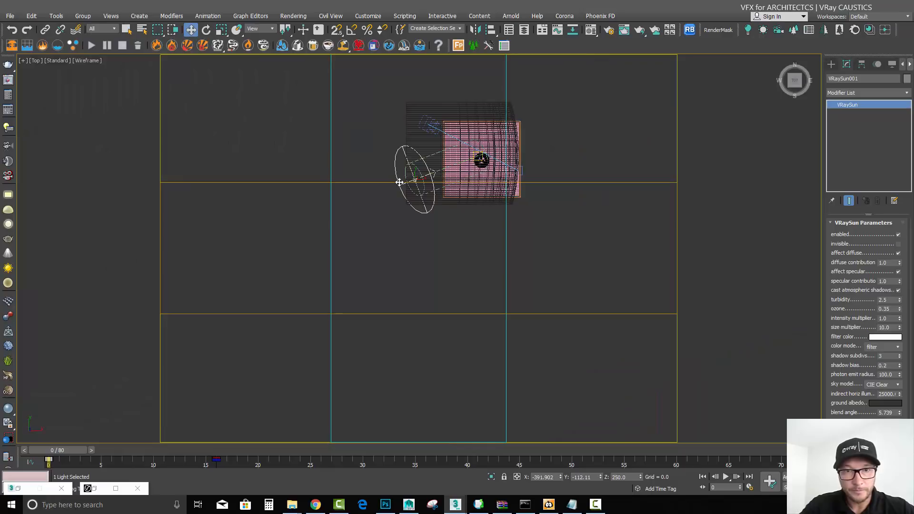
key("z")
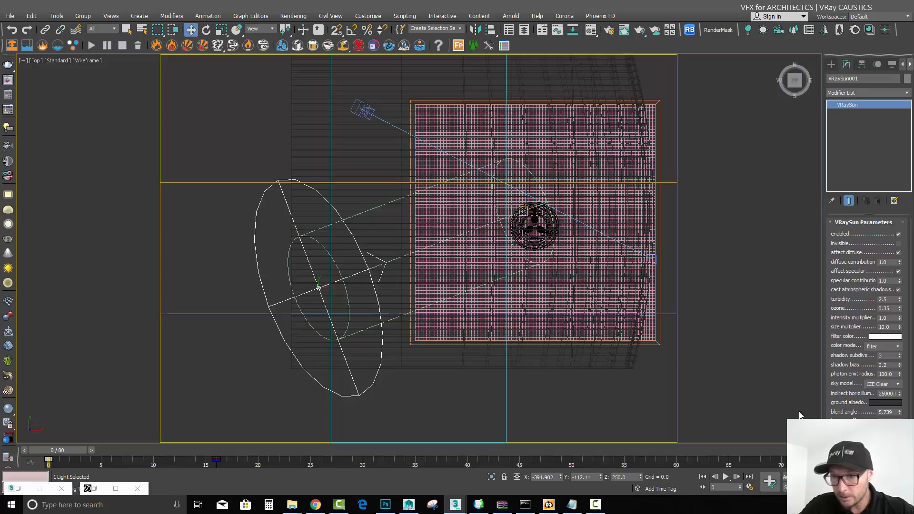
double_click(883, 374)
type("2000")
key("Return")
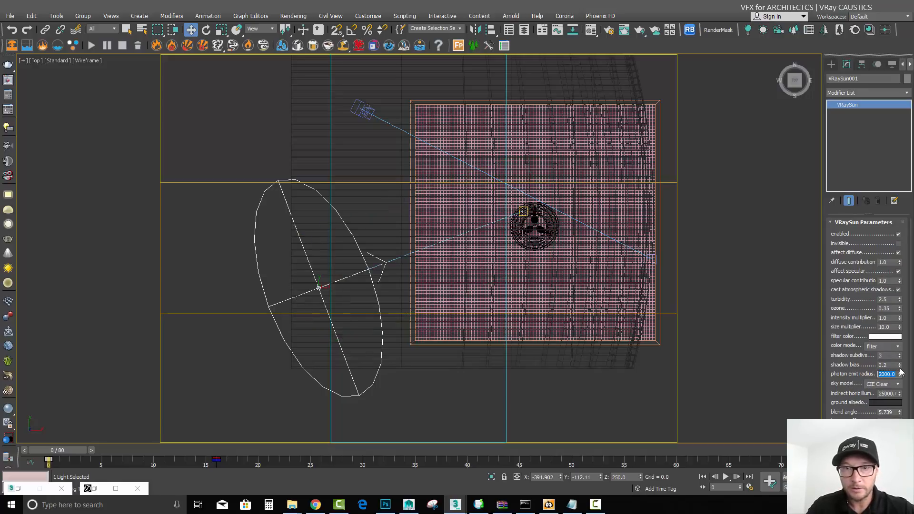
scroll(465, 165, "down", 5)
scroll(448, 270, "up", 4)
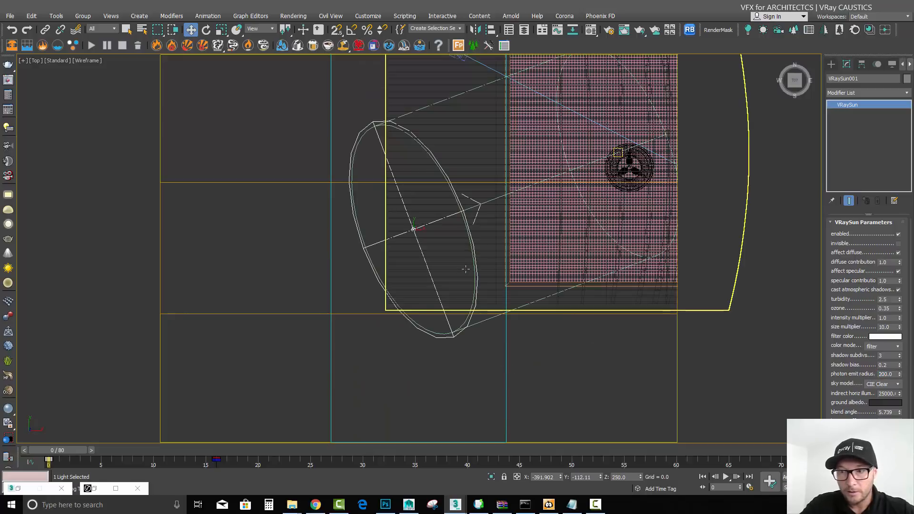
Set the sun's photon emit radius to 313.6 to cover the whole pool and test-render the camera view, stopping the render early
middle_click_drag(547, 257, 427, 331)
scroll(427, 331, "down", 2)
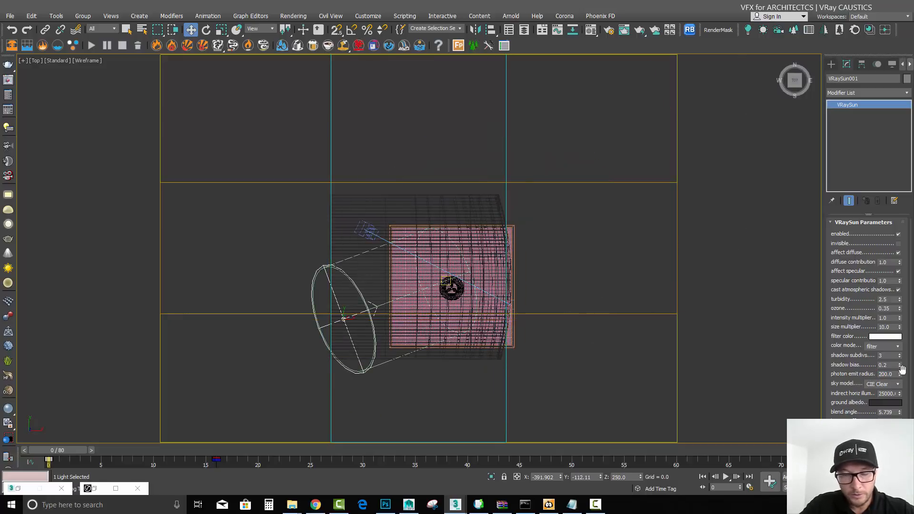
left_click_drag(899, 374, 903, 327)
middle_click_drag(565, 278, 635, 217, "alt")
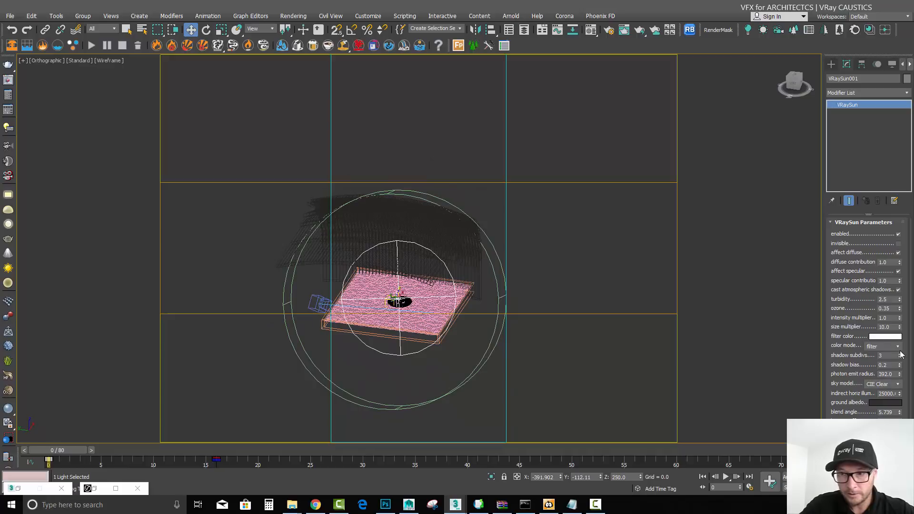
left_click_drag(900, 375, 900, 384)
middle_click_drag(534, 324, 491, 292, "alt")
key("c")
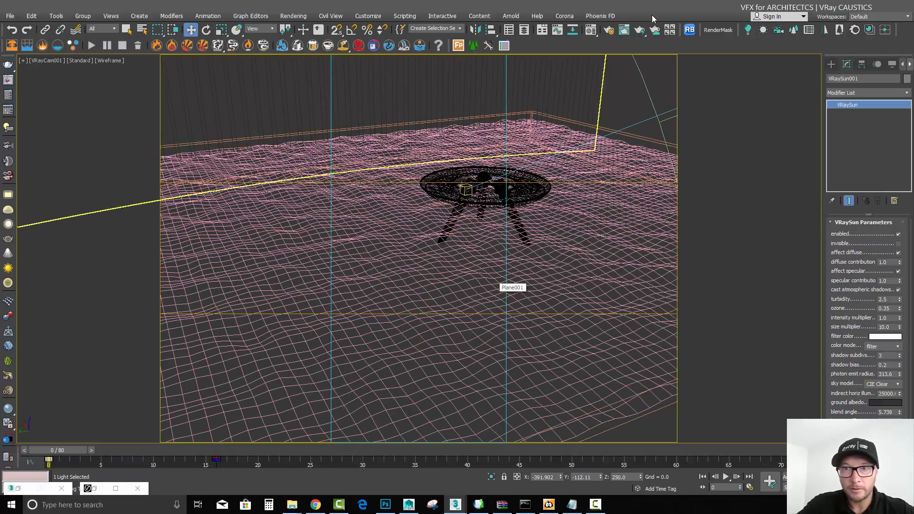
left_click(639, 30)
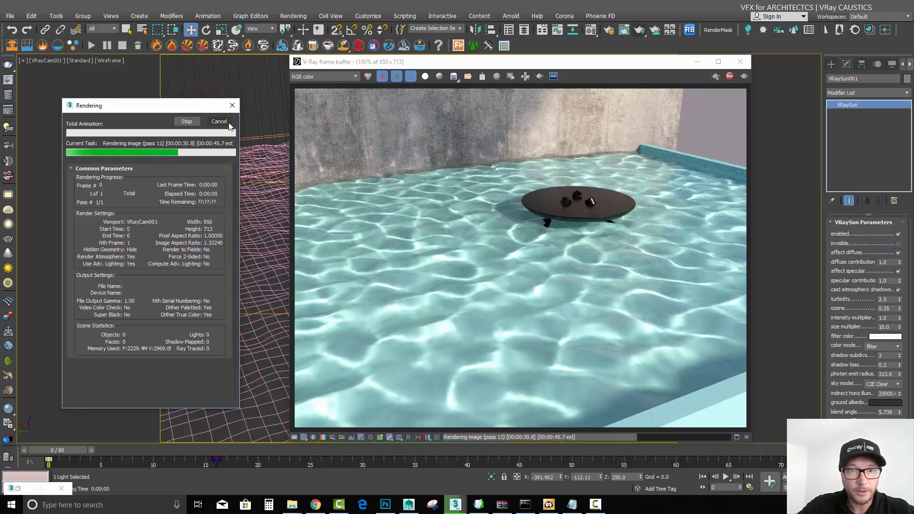
left_click(227, 122)
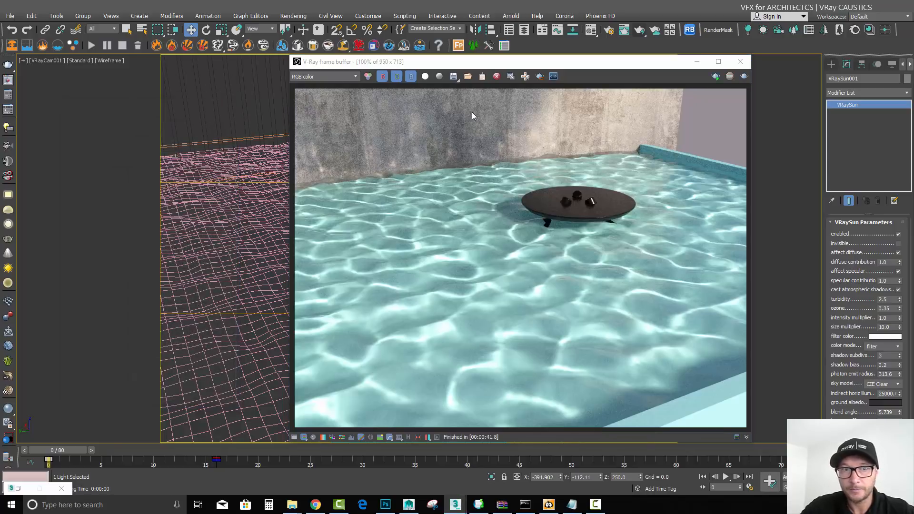
Move the frame buffer aside, select the water plane and turn off its Noise modifier
left_click_drag(644, 60, 273, 81)
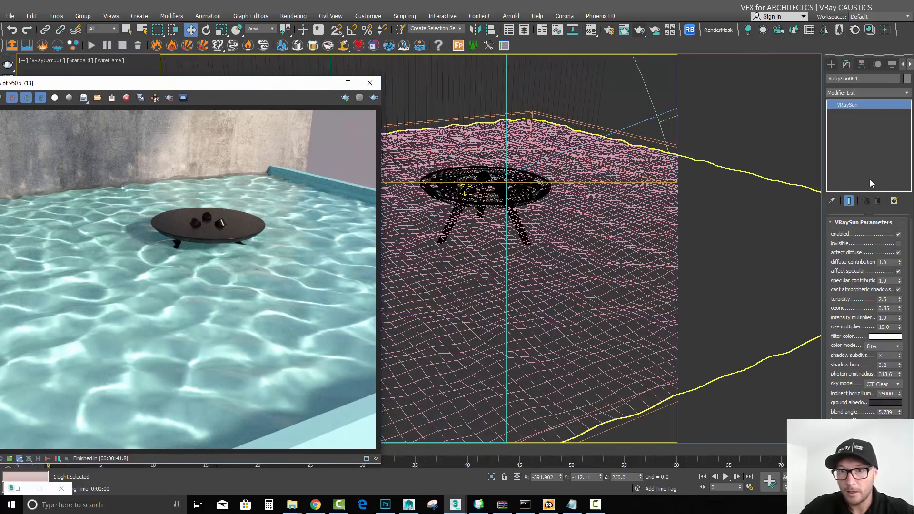
left_click(645, 199)
left_click(833, 105)
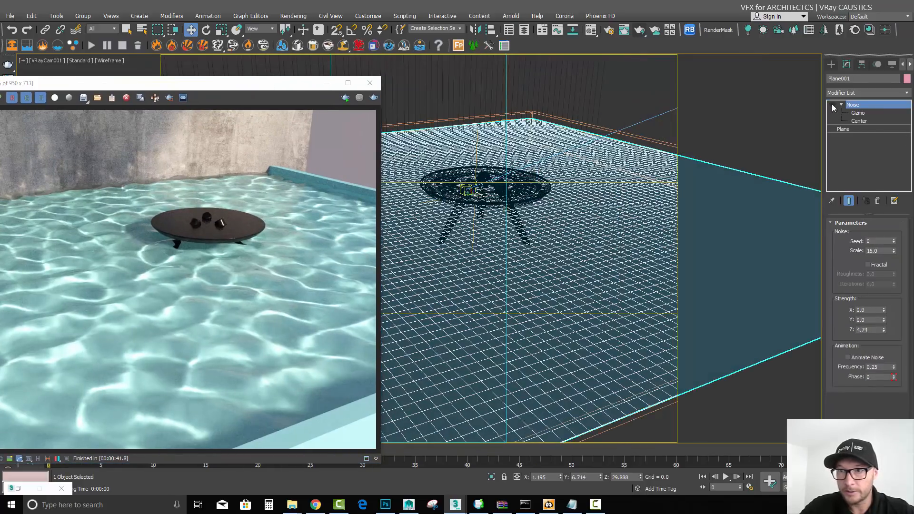
left_click(841, 104)
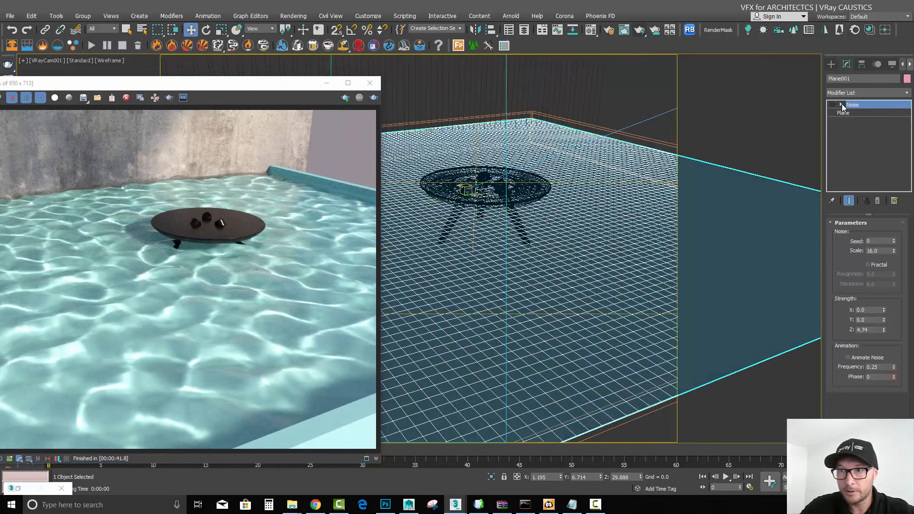
Add a VRayDisplacementMod modifier above the Noise modifier on the water plane
left_click(907, 98)
scroll(908, 95, "down", 2)
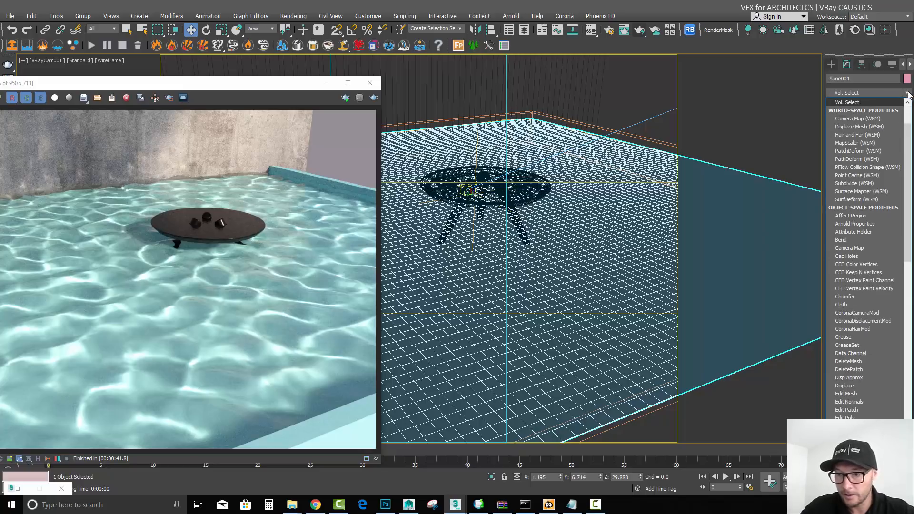
key("v")
left_click(854, 450)
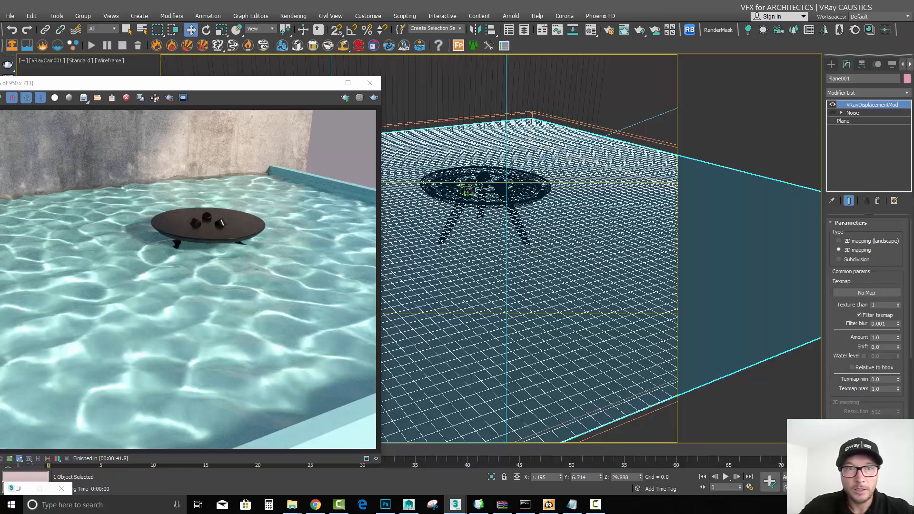
Open the Material Editor beside the modifier settings and preview the 0050-snow-texture-seamless-hr-displacement image from the CAUSTICS folder
left_click(592, 30)
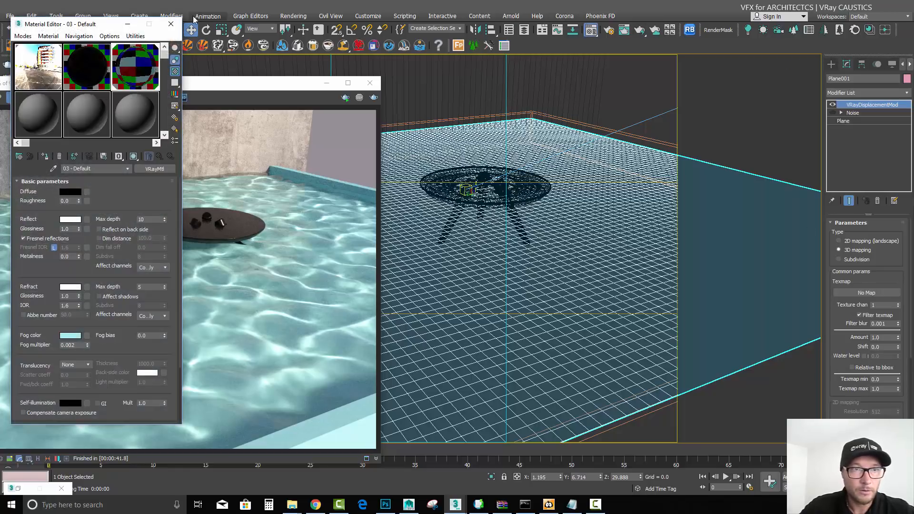
left_click_drag(98, 24, 688, 42)
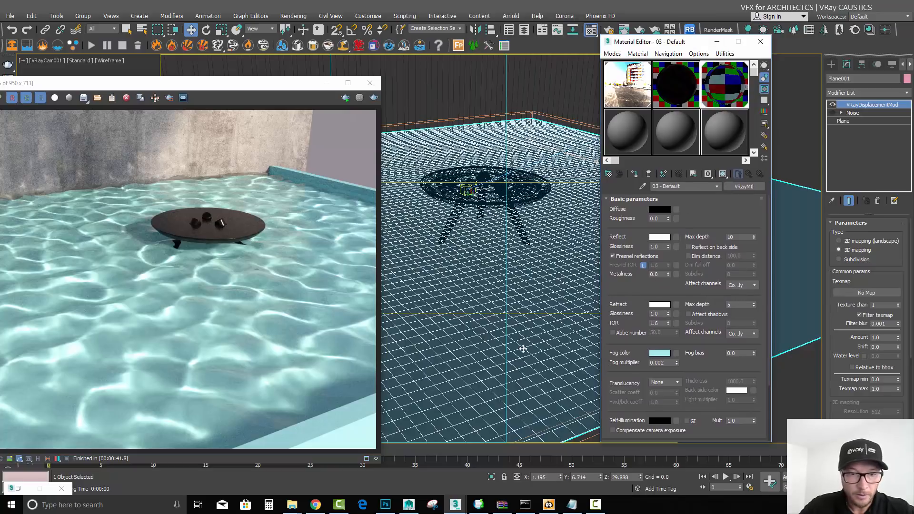
mouse_move(291, 504)
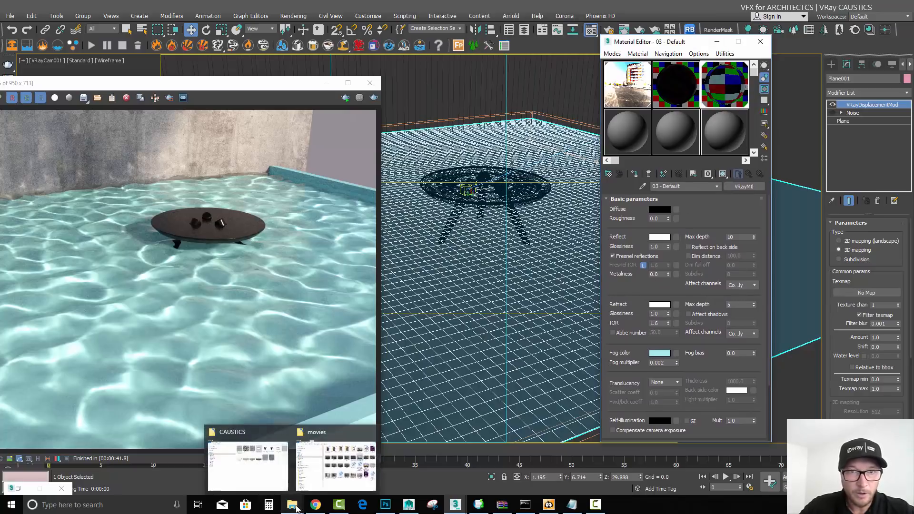
left_click(278, 462)
left_click_drag(594, 23, 376, 73)
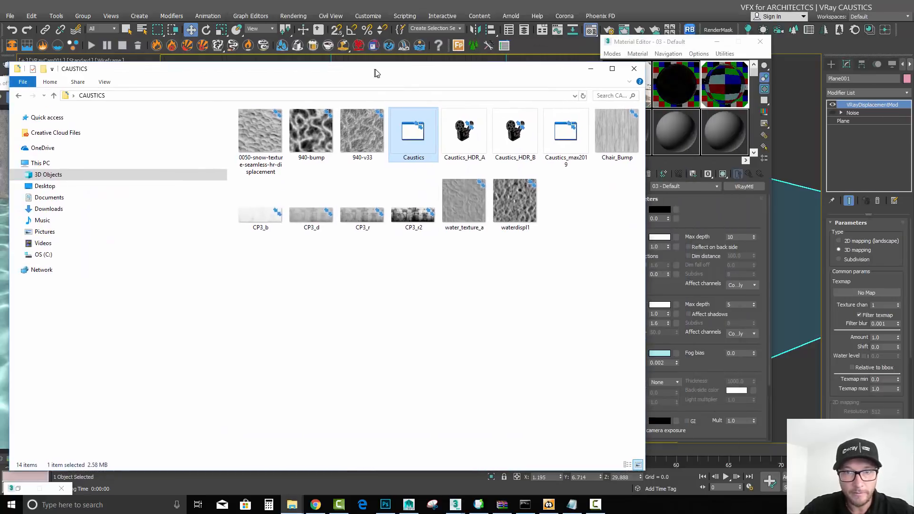
double_click(256, 133)
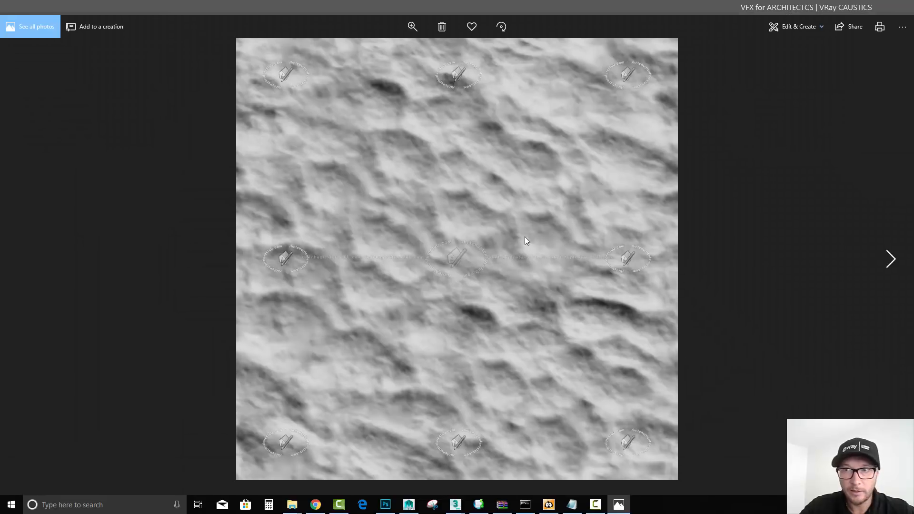
Switch to Chrome, browse the water displacement texture images and examine the source page of Snow texture seamless 21162
left_click(315, 505)
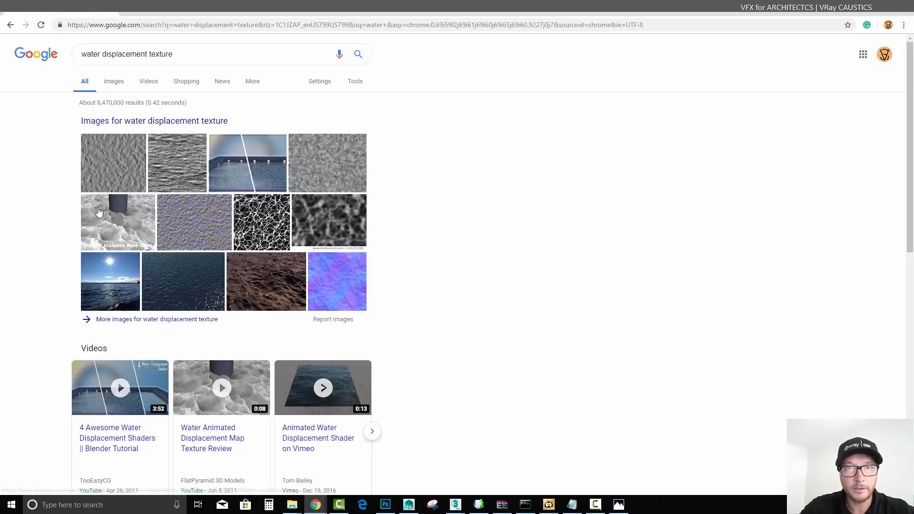
left_click(122, 163)
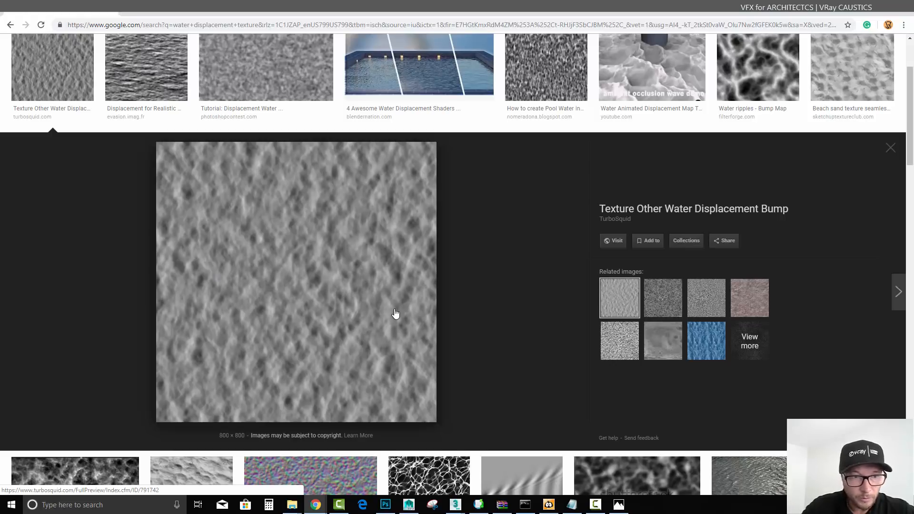
scroll(395, 314, "down", 2)
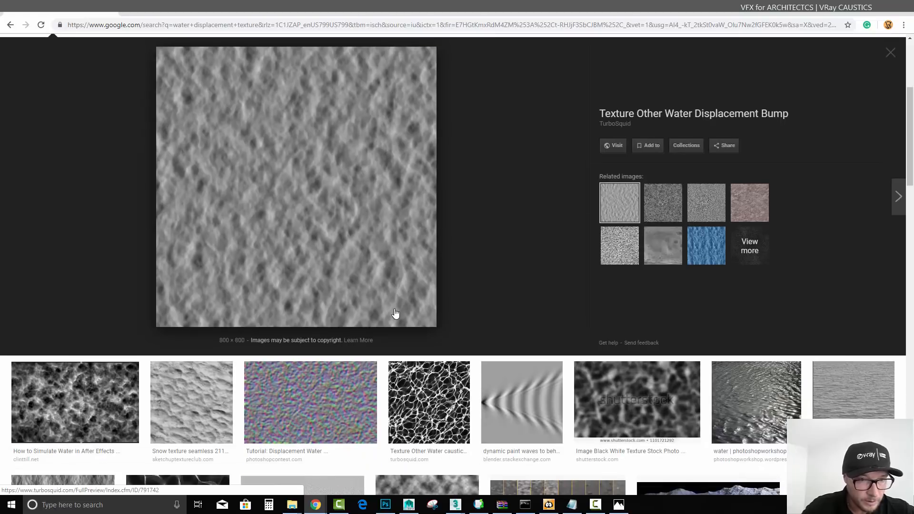
left_click(173, 401)
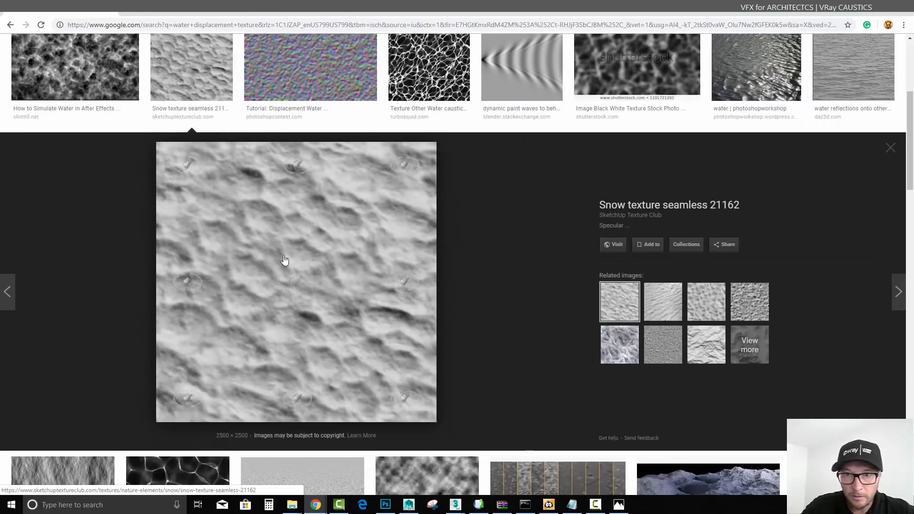
left_click(618, 248)
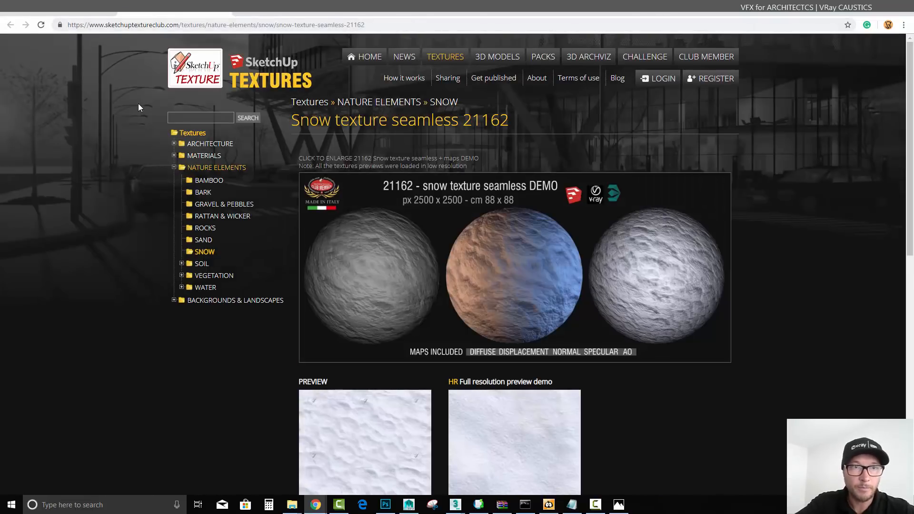
scroll(381, 191, "down", 4)
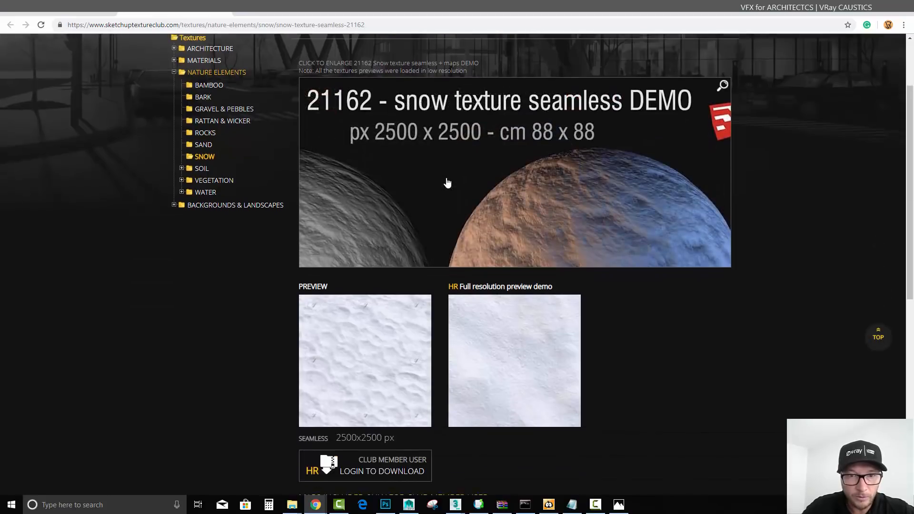
scroll(405, 214, "up", 1)
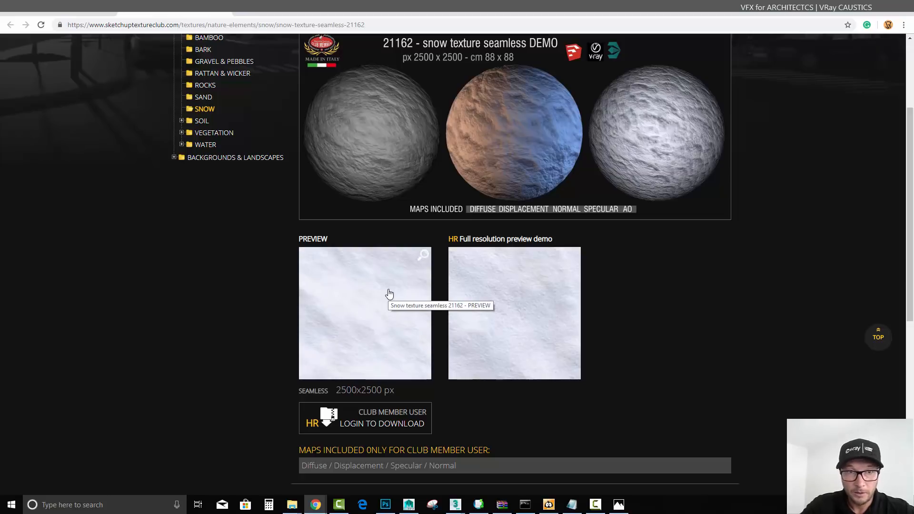
scroll(338, 245, "up", 3)
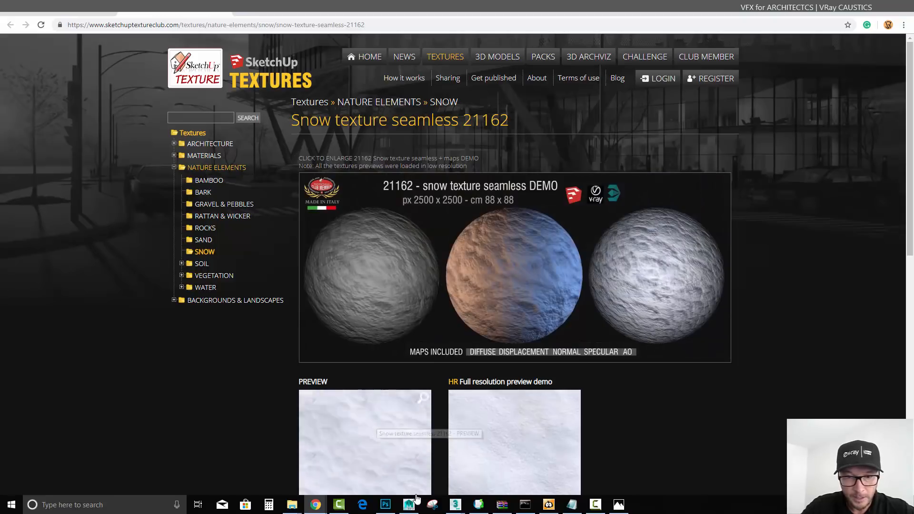
Return to the Caustics.max scene and assign 0050-snow-texture-seamless-hr-displacement from the CAUSTICS folder as the displacement modifier's texmap
mouse_move(461, 508)
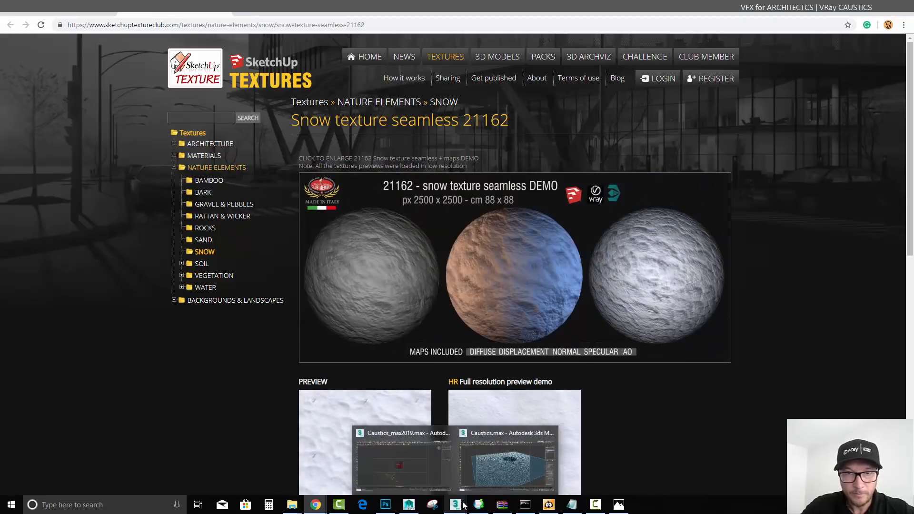
left_click(482, 436)
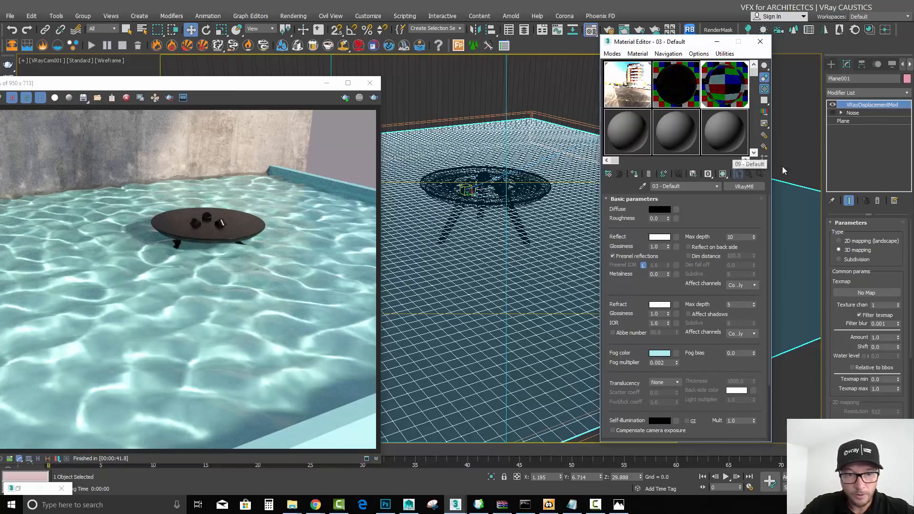
left_click(299, 505)
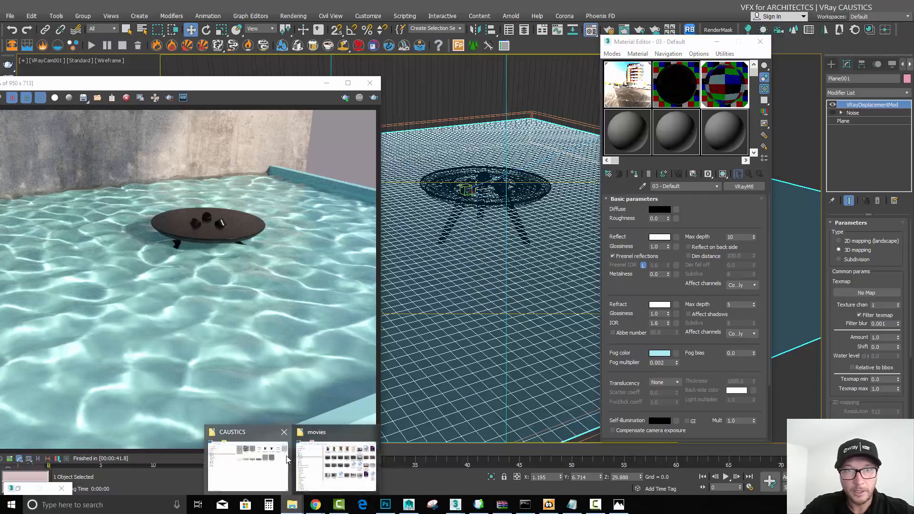
left_click(266, 462)
left_click_drag(250, 119, 885, 293)
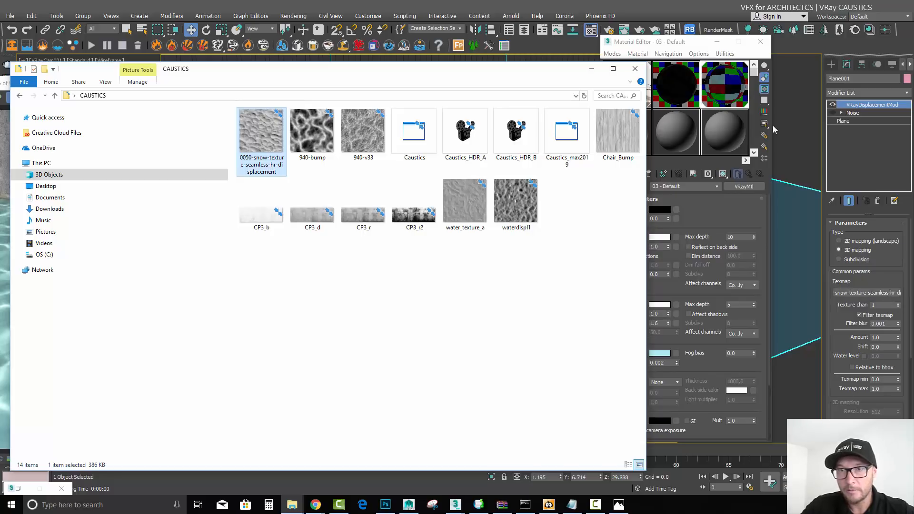
Place the displacement texmap as an instance in an empty Material Editor slot
left_click(676, 50)
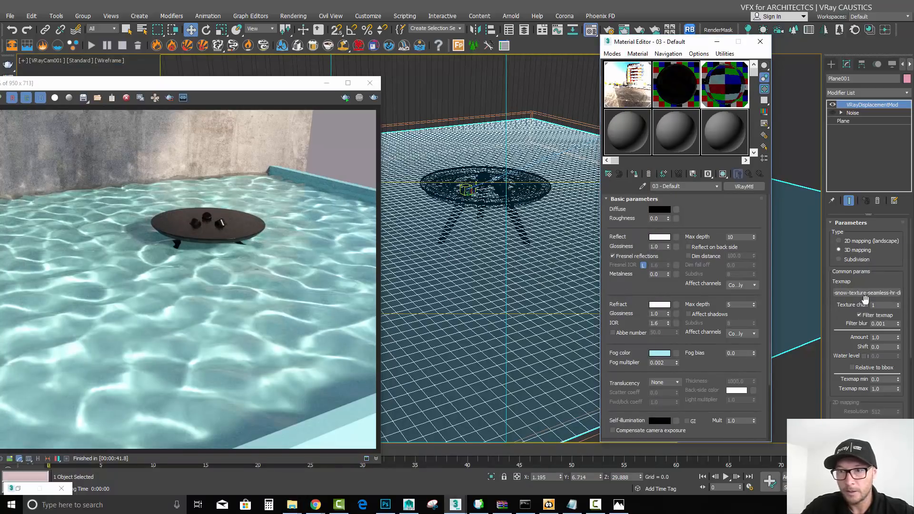
left_click_drag(726, 134, 725, 135)
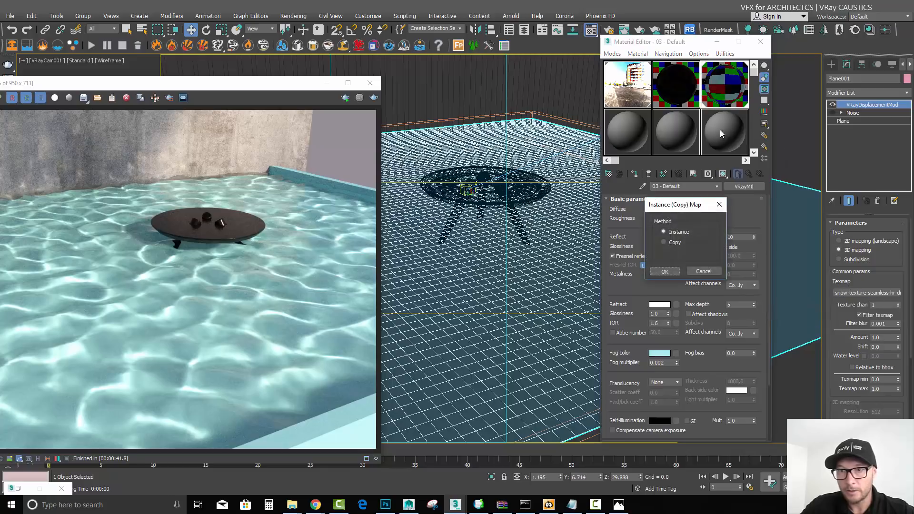
left_click(666, 272)
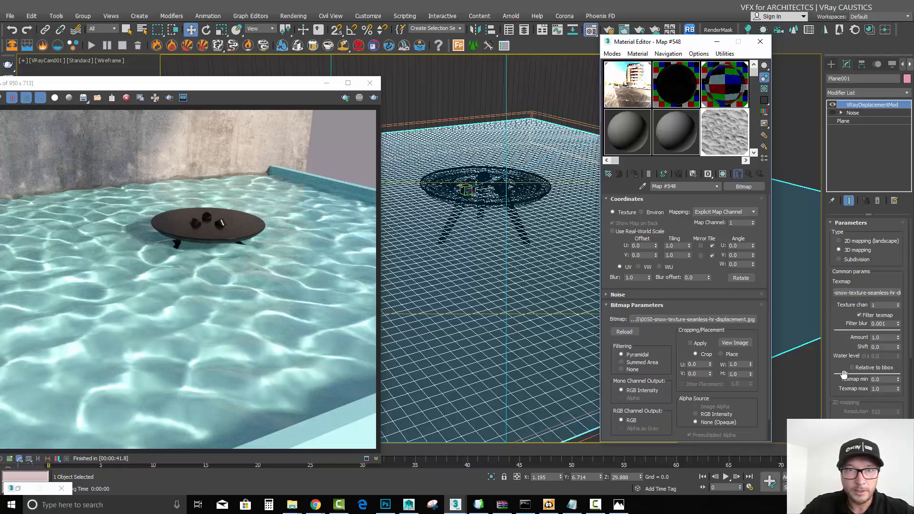
Test-render the displaced water from the camera view and compare the VRayCaustics channel with the RGB color channel
left_click(375, 98)
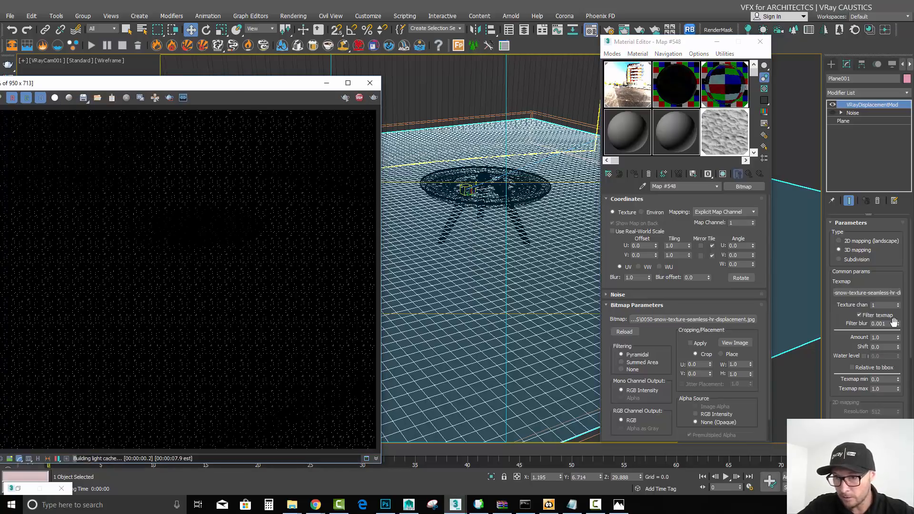
left_click_drag(269, 85, 533, 45)
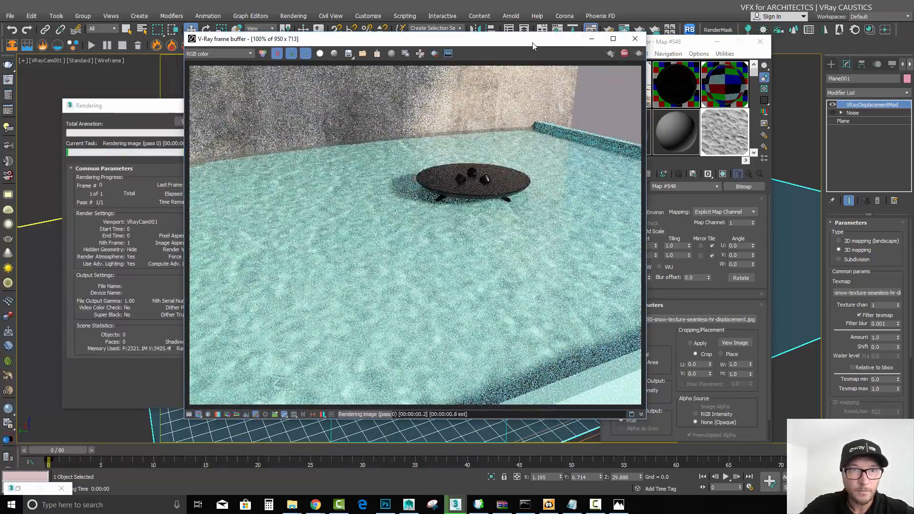
left_click(219, 53)
left_click(210, 81)
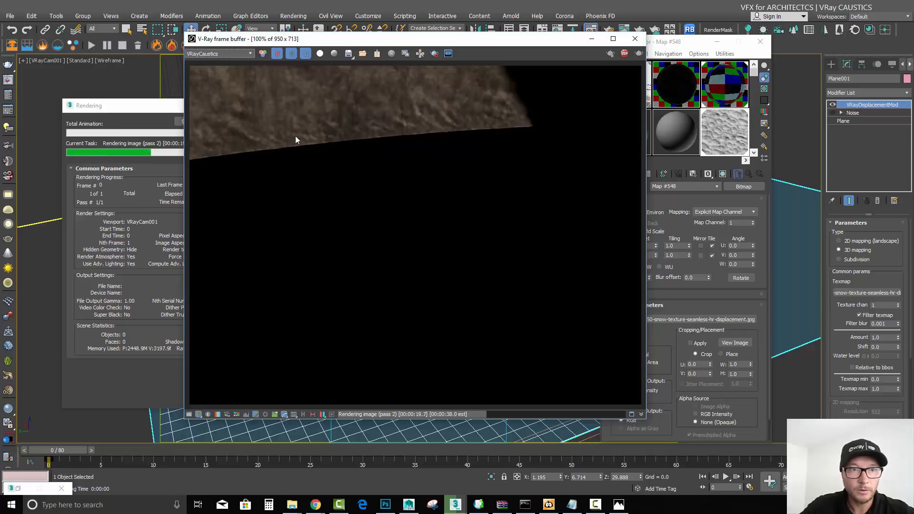
left_click(227, 53)
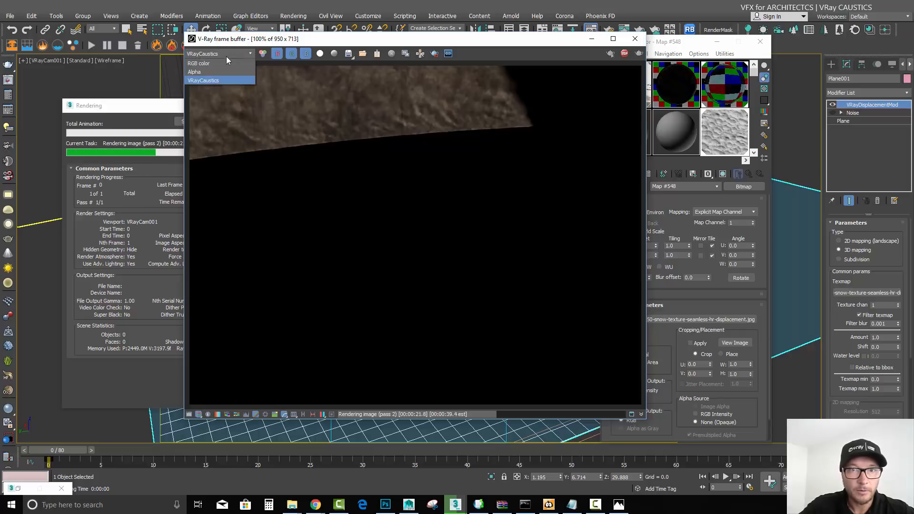
left_click(219, 63)
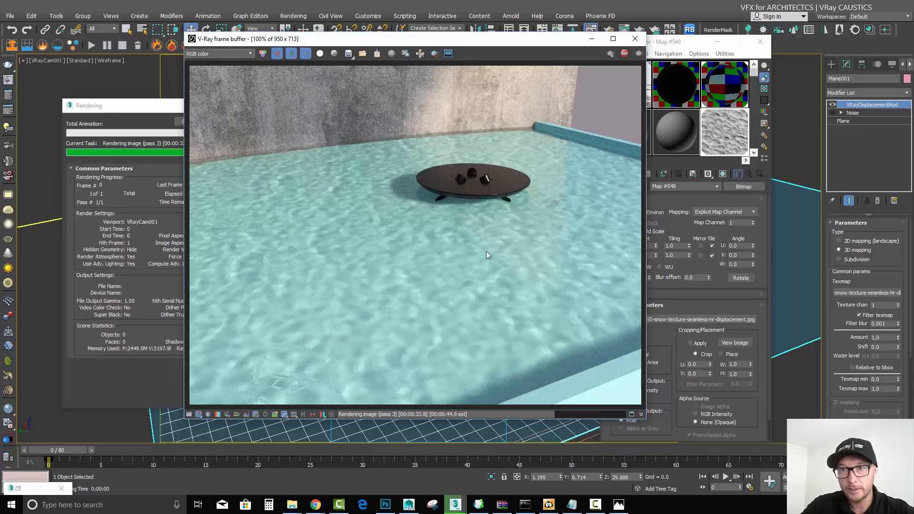
View the full displacement bitmap from its bitmap parameters, examine the texture and close the image
left_click(690, 42)
left_click_drag(166, 107, 171, 108)
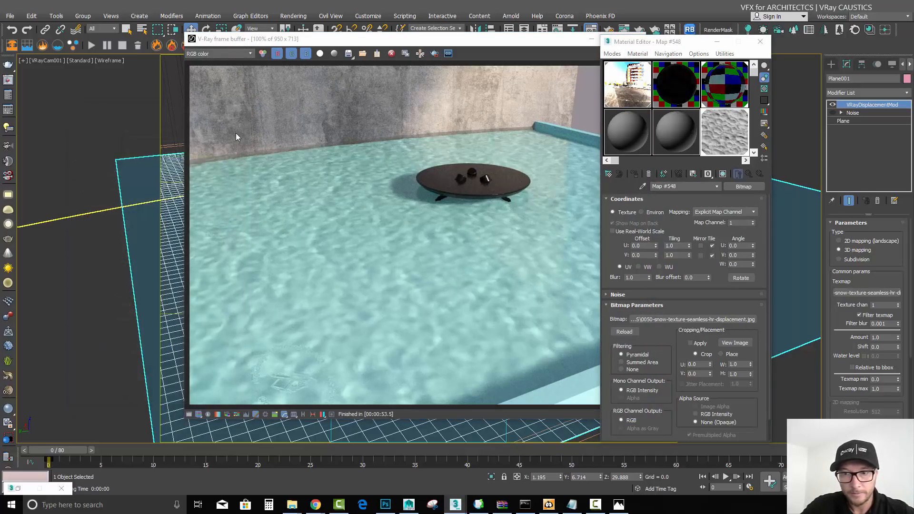
left_click(734, 343)
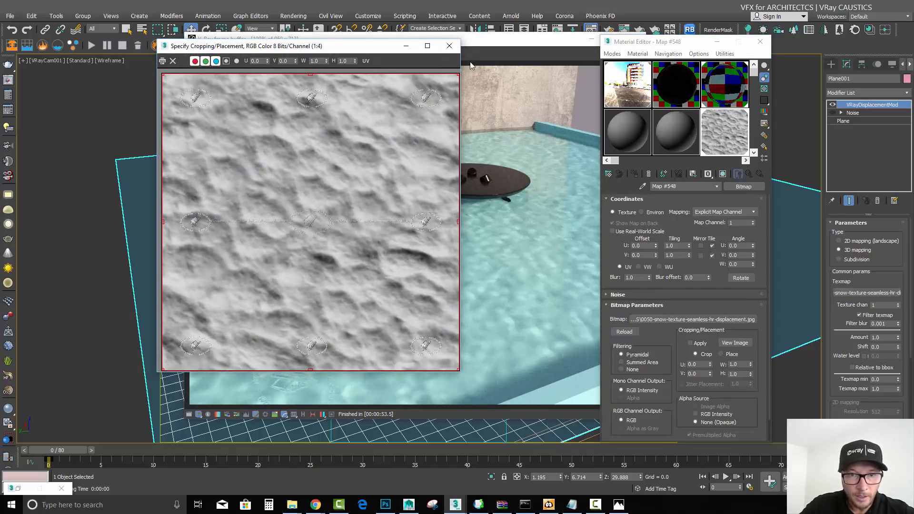
left_click(449, 46)
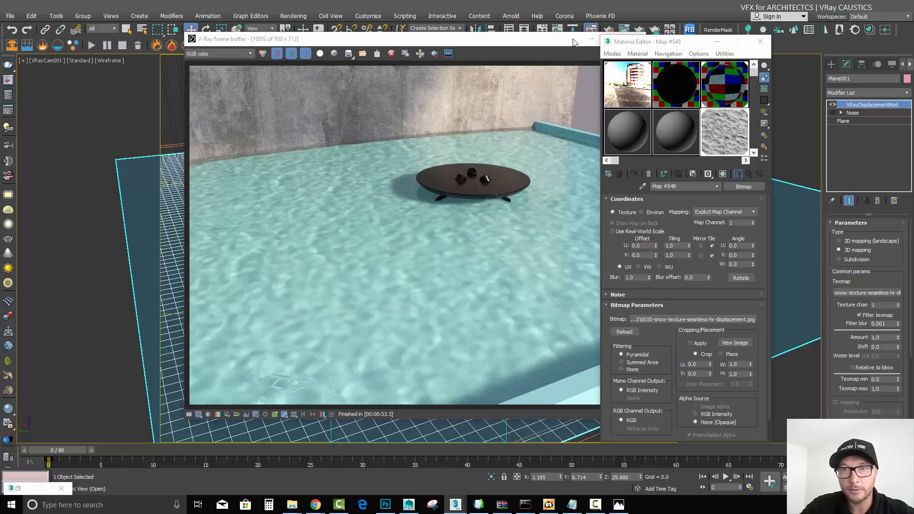
Open the V-Ray GI render settings, switch the Caustics rollout to Advanced, and set its search distance to 1.0
left_click_drag(544, 44, 536, 71)
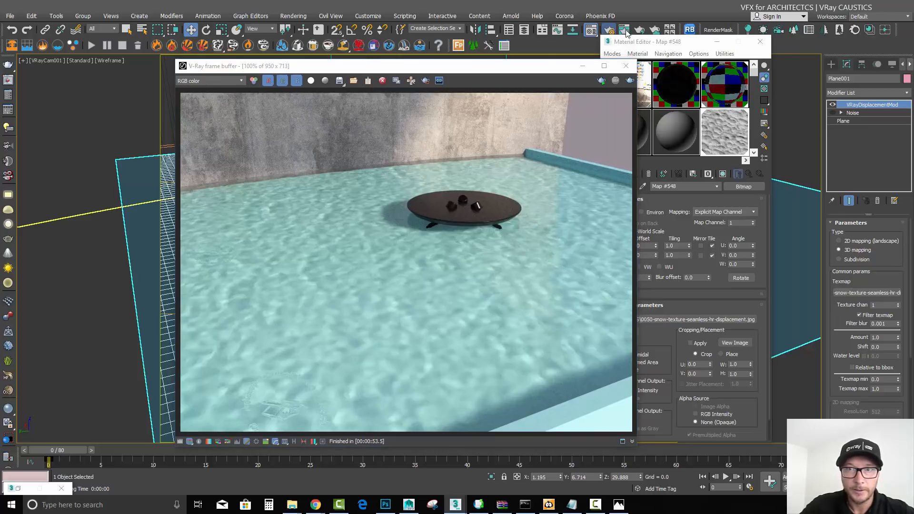
key("F10")
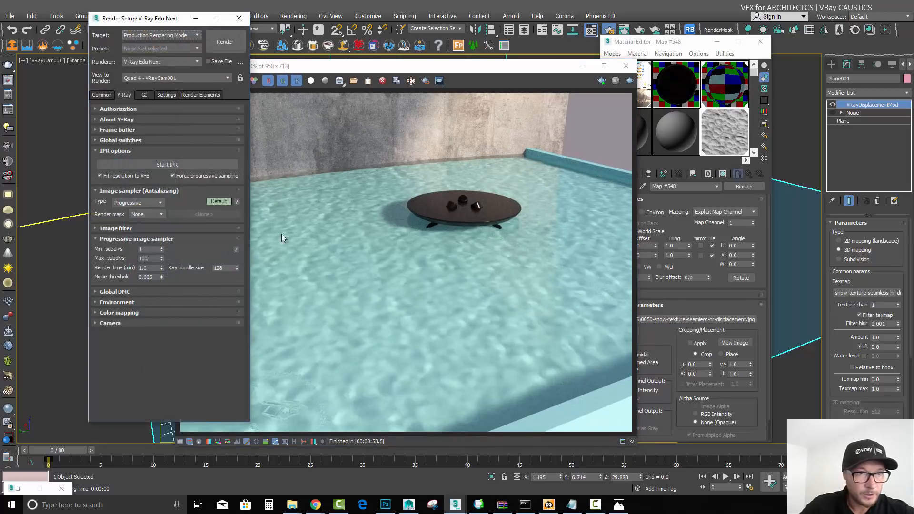
left_click(148, 95)
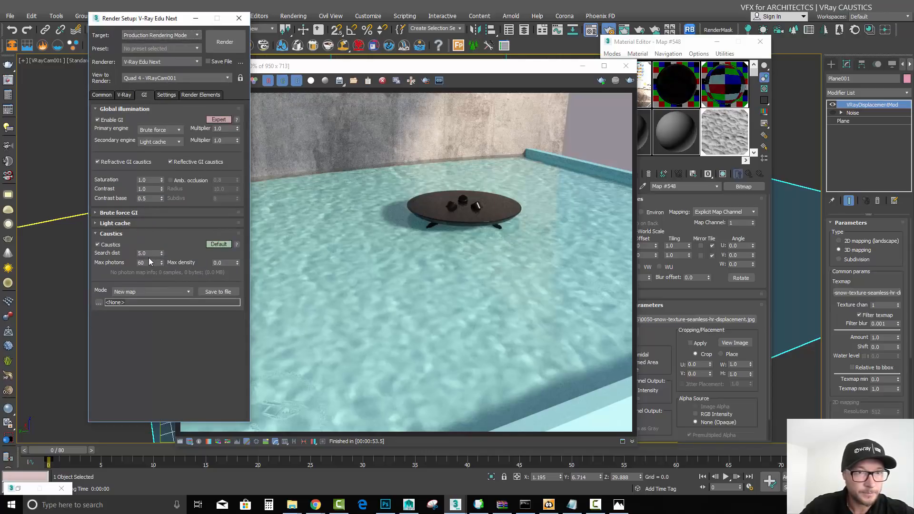
left_click(222, 244)
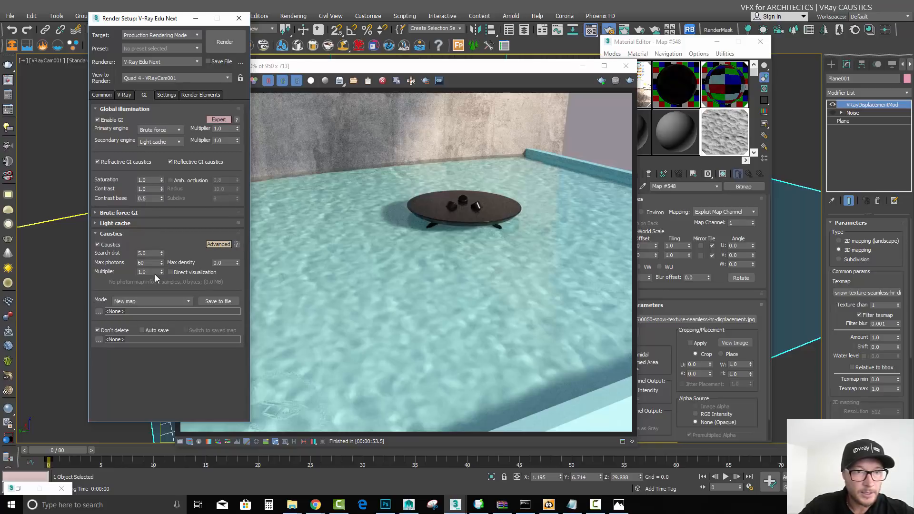
left_click_drag(151, 255, 138, 253)
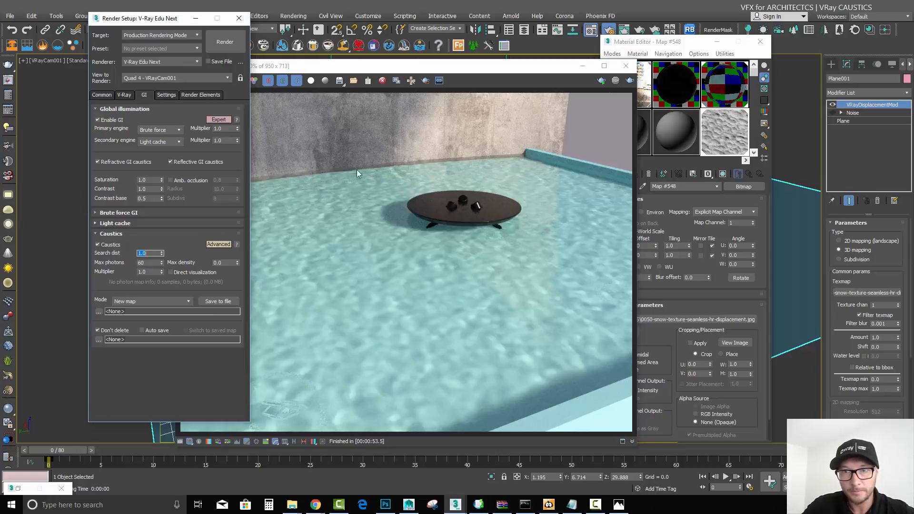
Test-render the camera view to check the caustics sharpness, then cancel the render
left_click(630, 81)
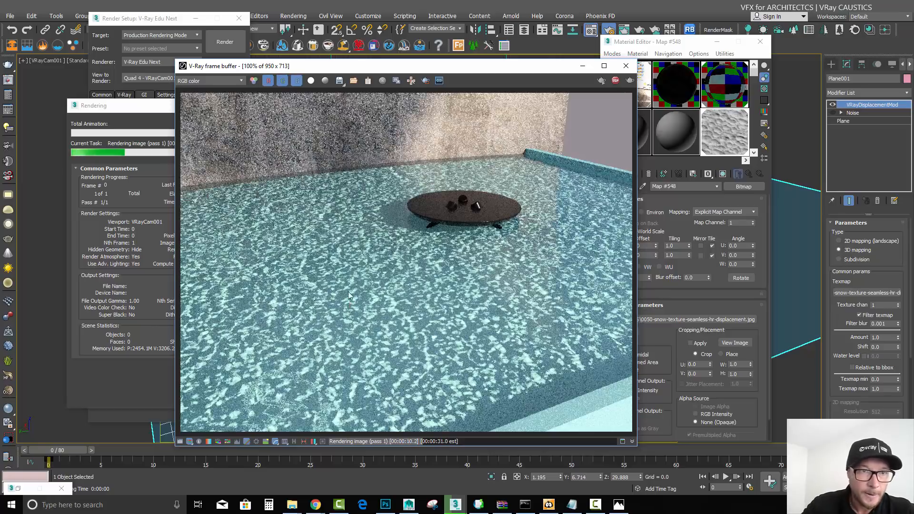
left_click(144, 104)
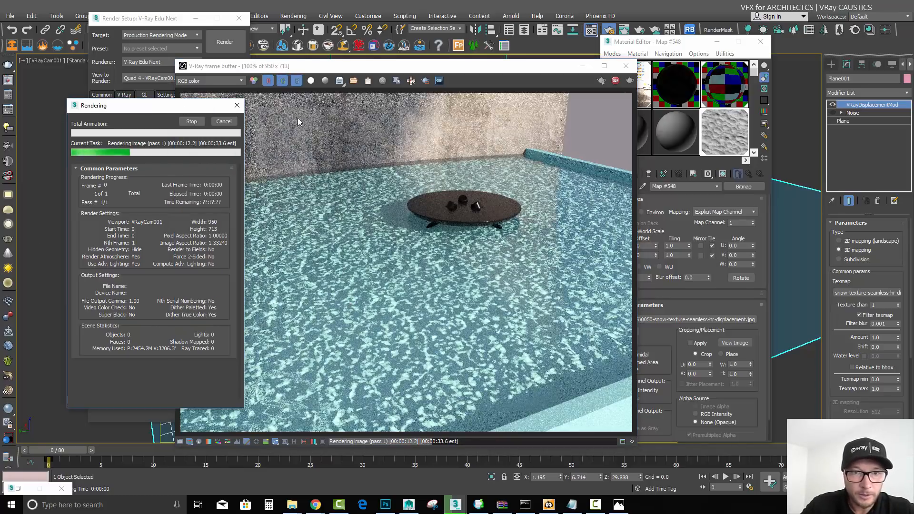
left_click(224, 121)
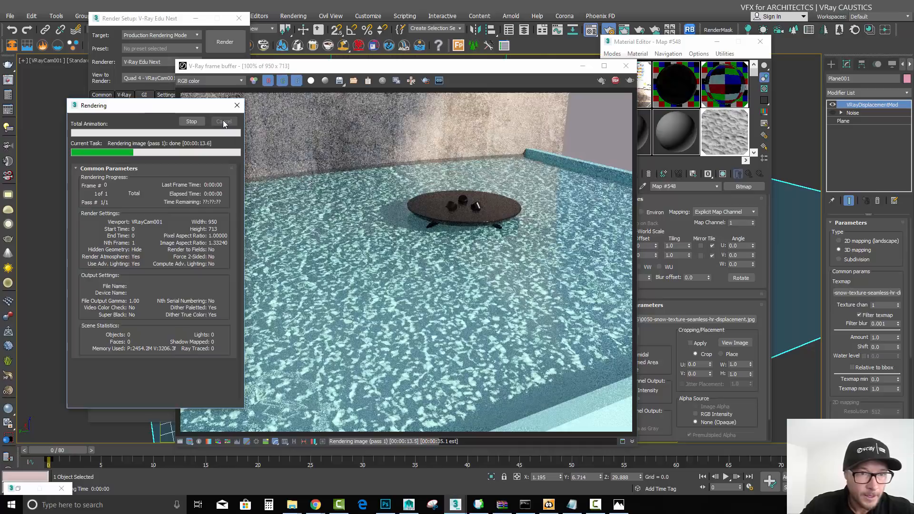
Set the caustics max photons to 200, start another test render, and cancel it after checking the water
left_click(148, 263)
left_click_drag(148, 263, 135, 264)
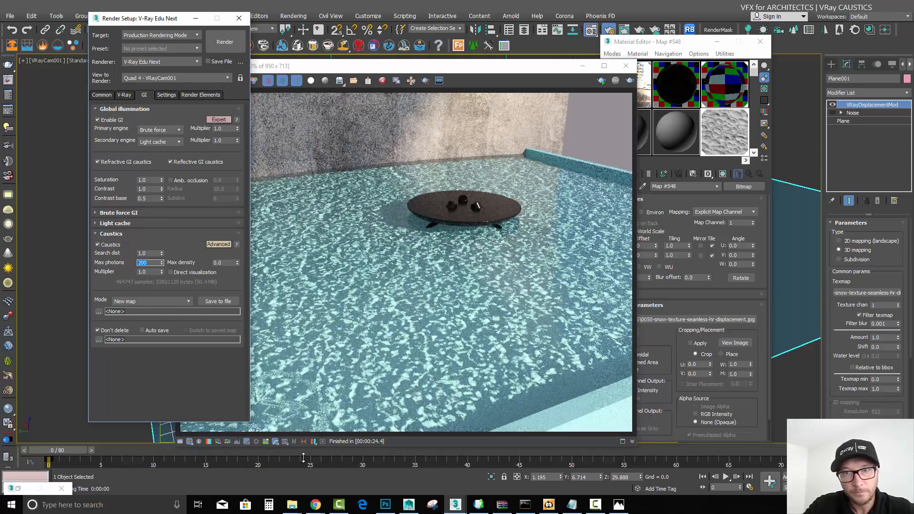
left_click(629, 80)
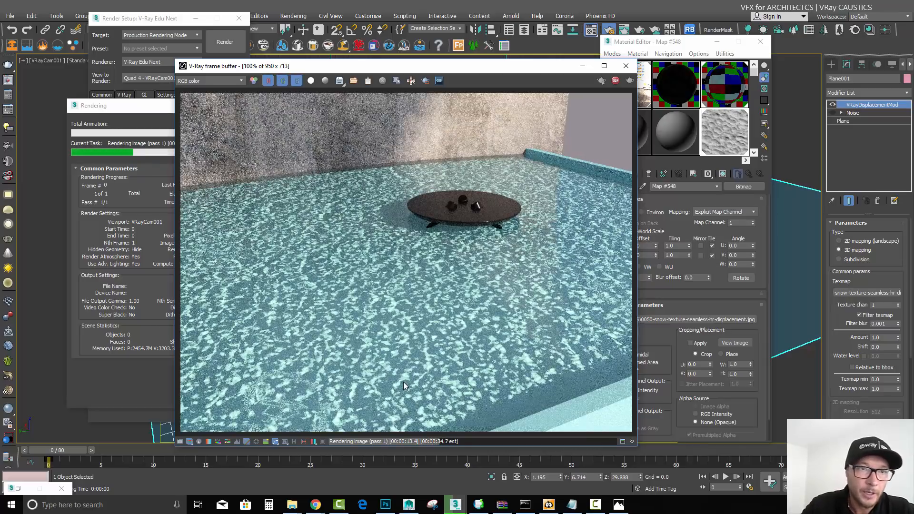
left_click(162, 108)
left_click(224, 122)
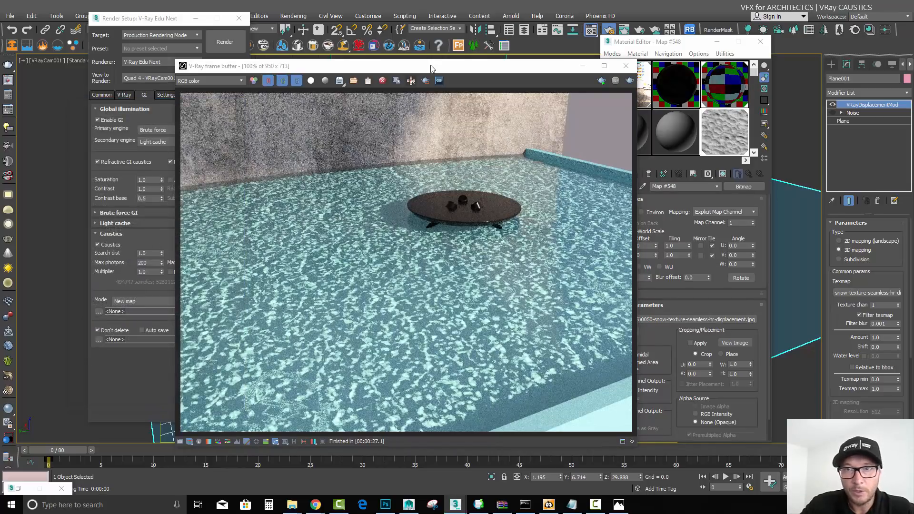
Select the V-Ray sun and set its caustic subdivs to 5000 in the V-Ray light properties, keeping the caustics multiplier at 1.0
left_click_drag(433, 71, 296, 86)
left_click_drag(666, 42, 664, 230)
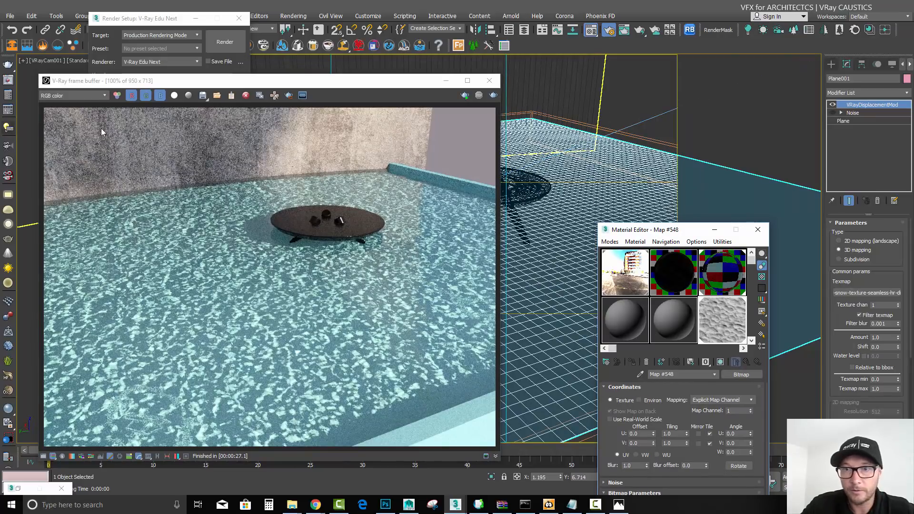
left_click(651, 118)
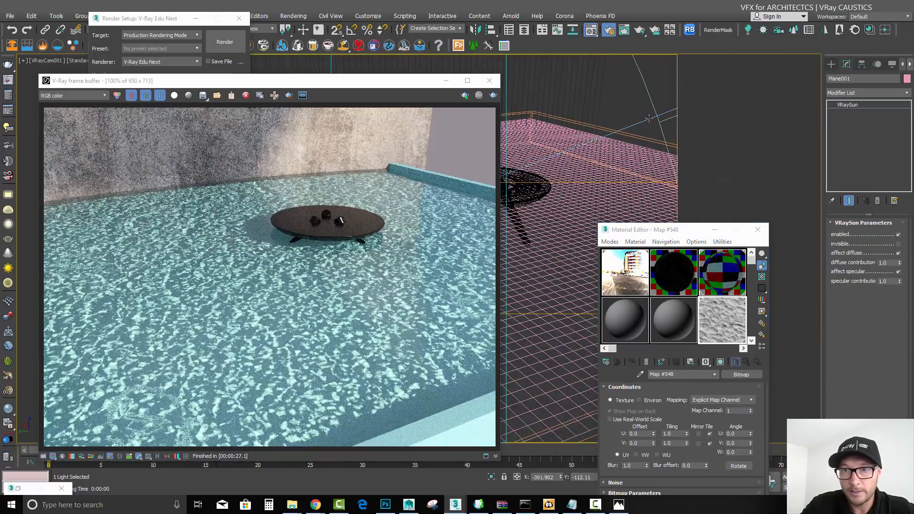
right_click(652, 115)
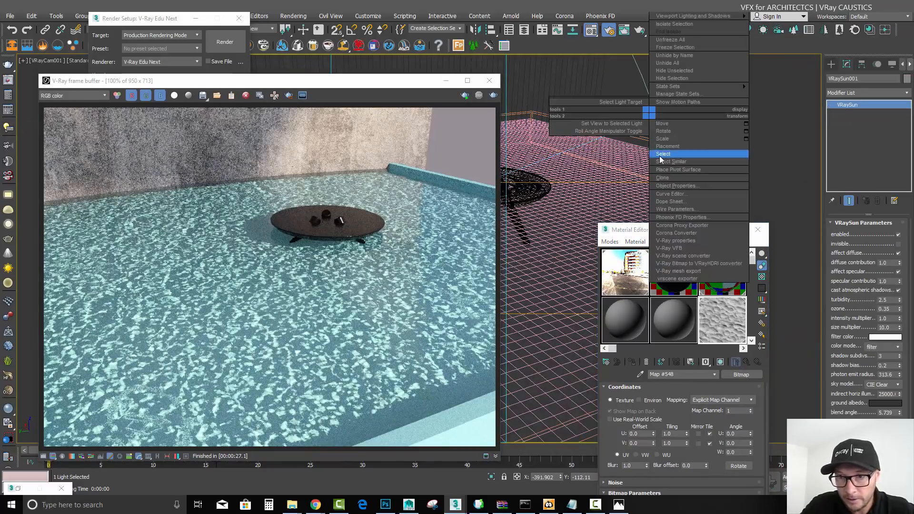
left_click(685, 241)
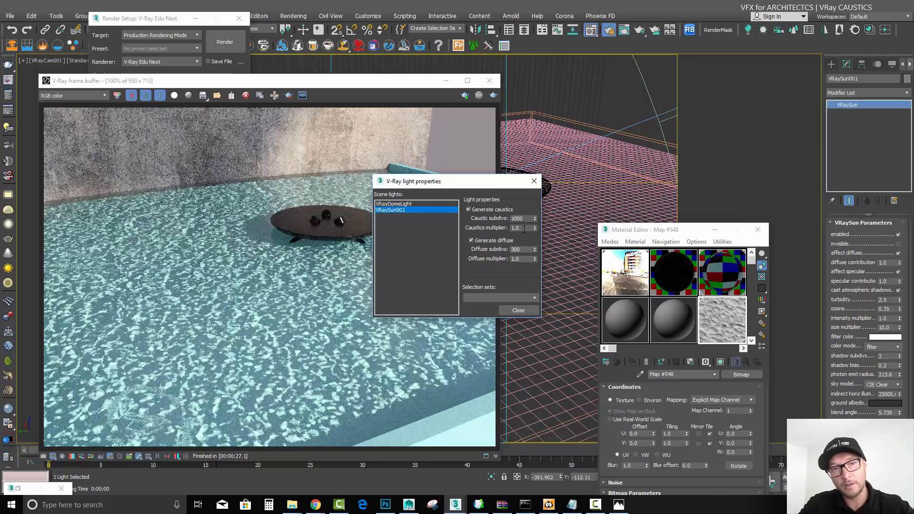
left_click_drag(524, 230, 506, 232)
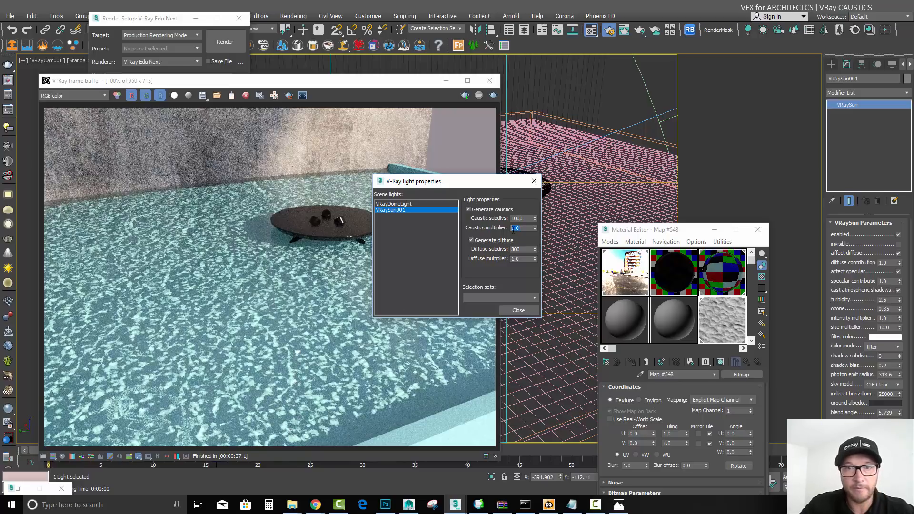
left_click_drag(526, 217, 499, 223)
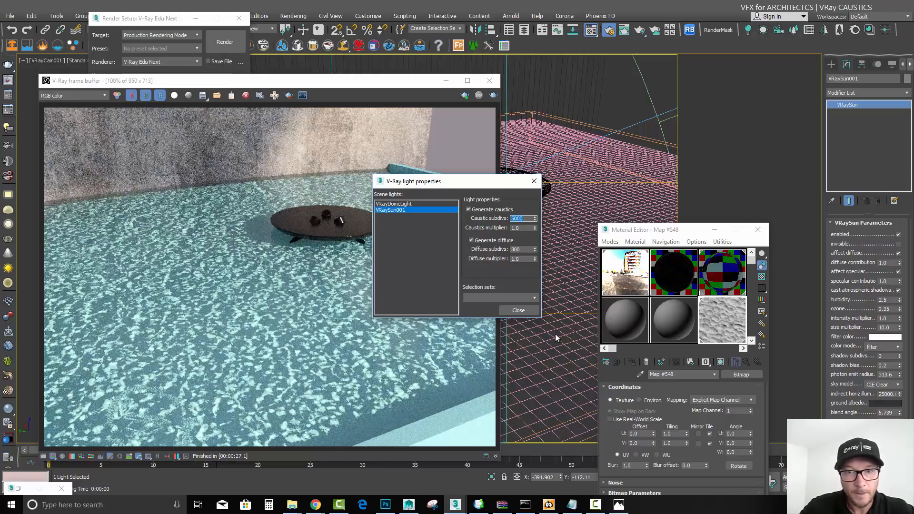
left_click(521, 310)
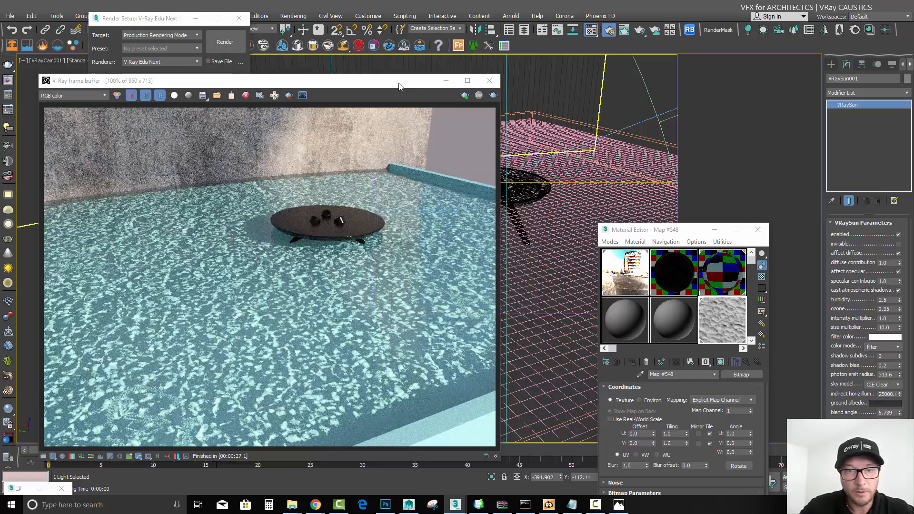
Render the camera view again and examine the caustics pattern beside the render settings
left_click_drag(399, 86, 487, 46)
left_click(581, 56)
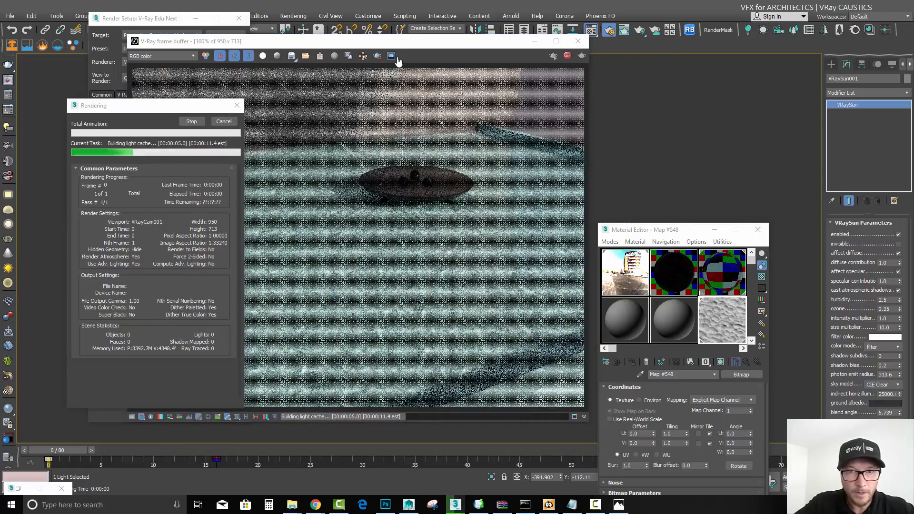
left_click_drag(416, 43, 526, 35)
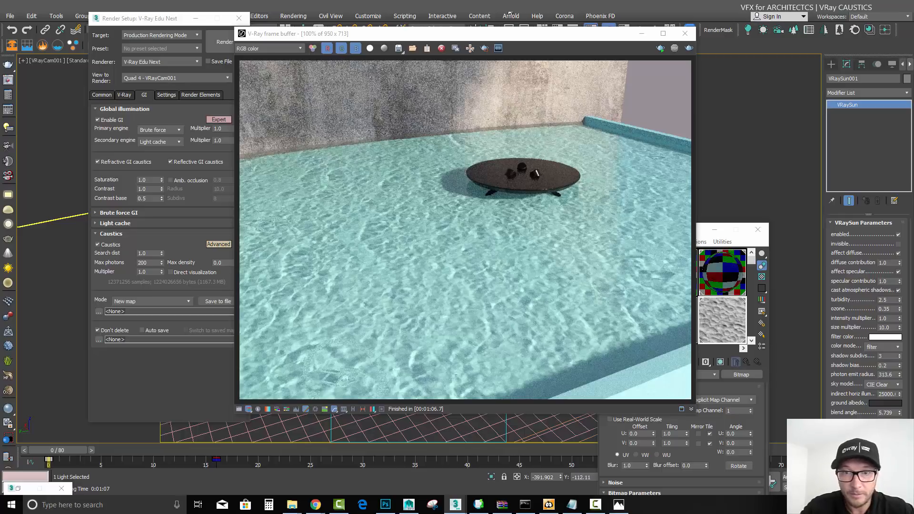
left_click_drag(473, 41, 536, 40)
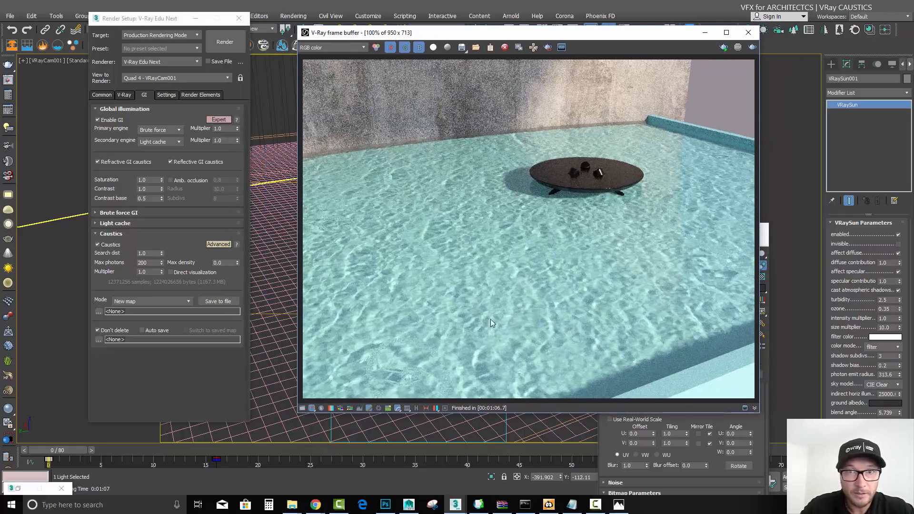
Set the progressive image sampler's render time to 3.0 minutes and minimize the frame buffer
left_click(124, 94)
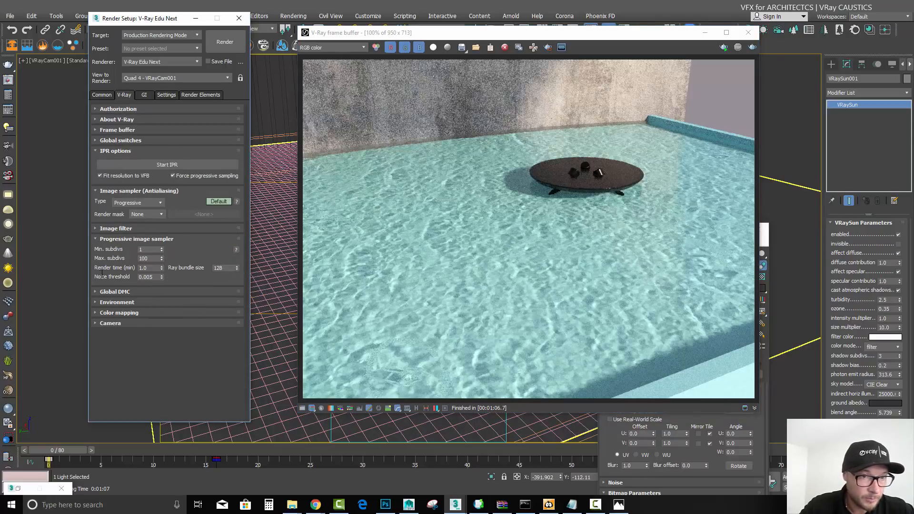
left_click(153, 268)
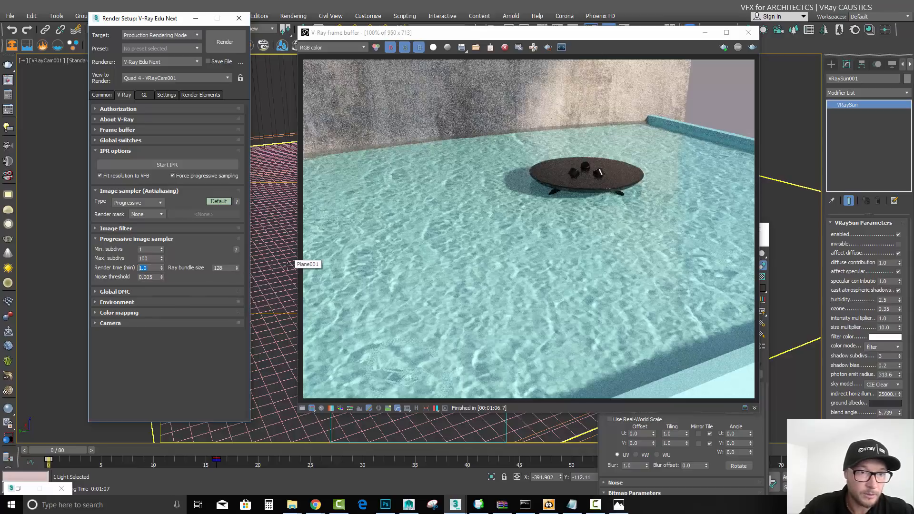
key("Return")
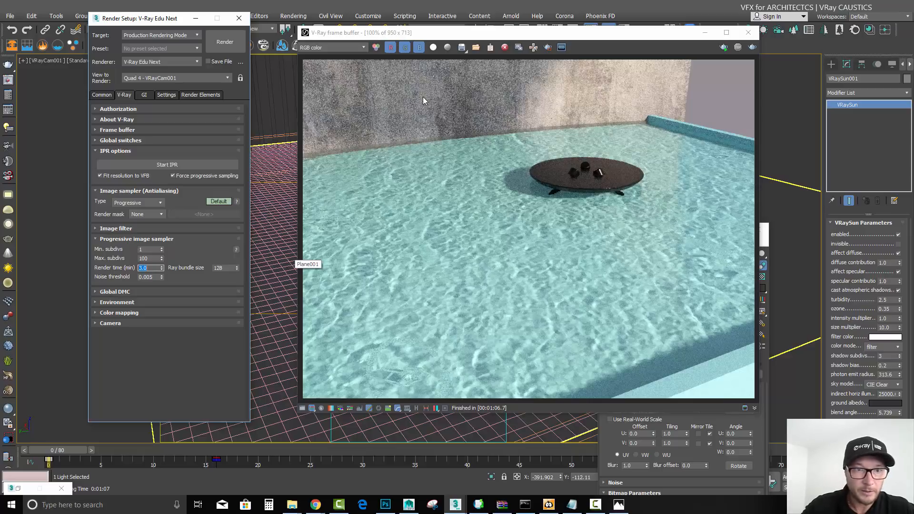
left_click_drag(492, 34, 440, 47)
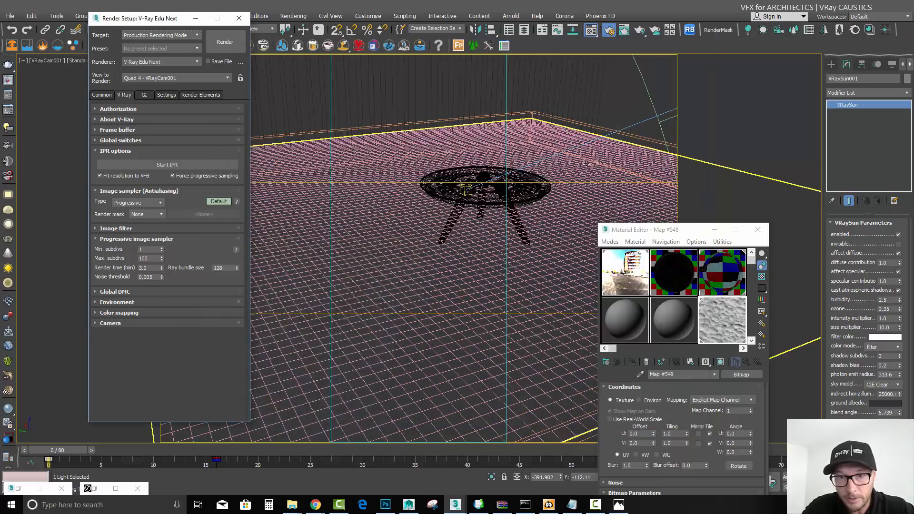
left_click(652, 44)
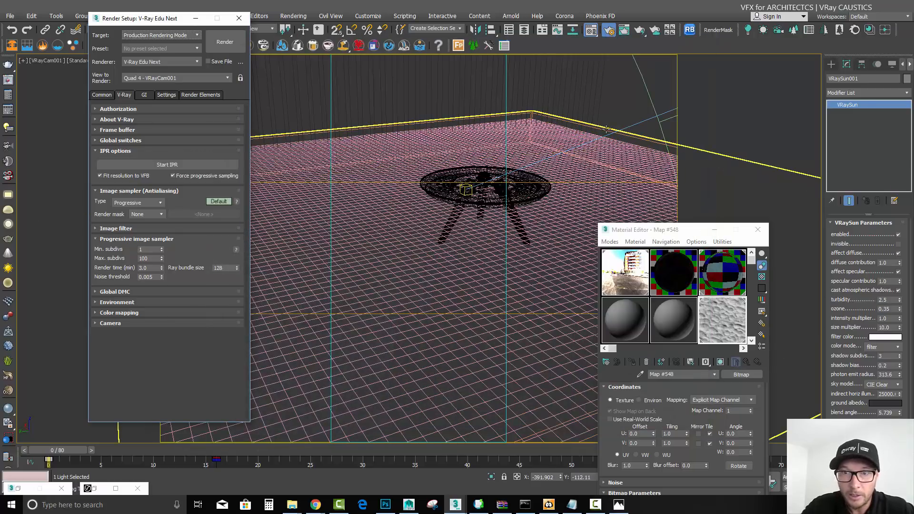
Deepen the pool box by lowering its bottom Edit Poly vertices in the front view, then return to the camera view
left_click(606, 129)
key("l")
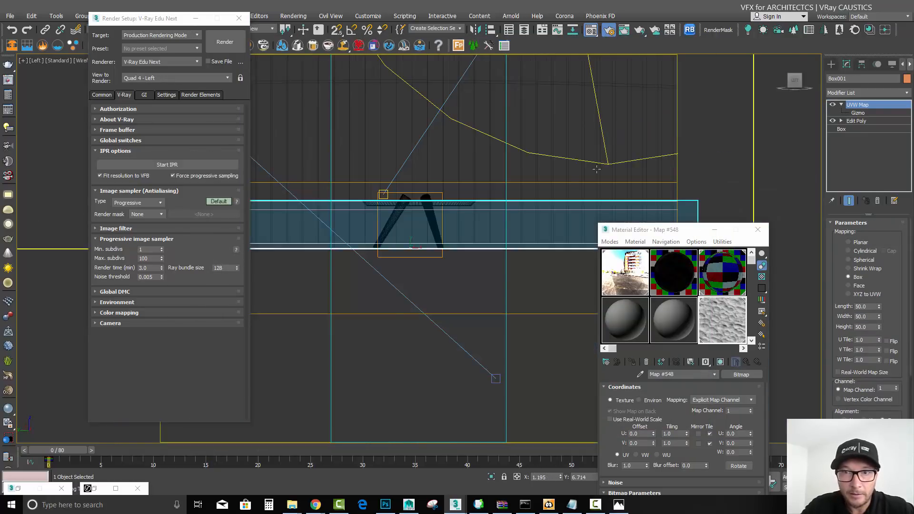
scroll(415, 236, "up", 1)
middle_click_drag(415, 236, 428, 264)
left_click(196, 18)
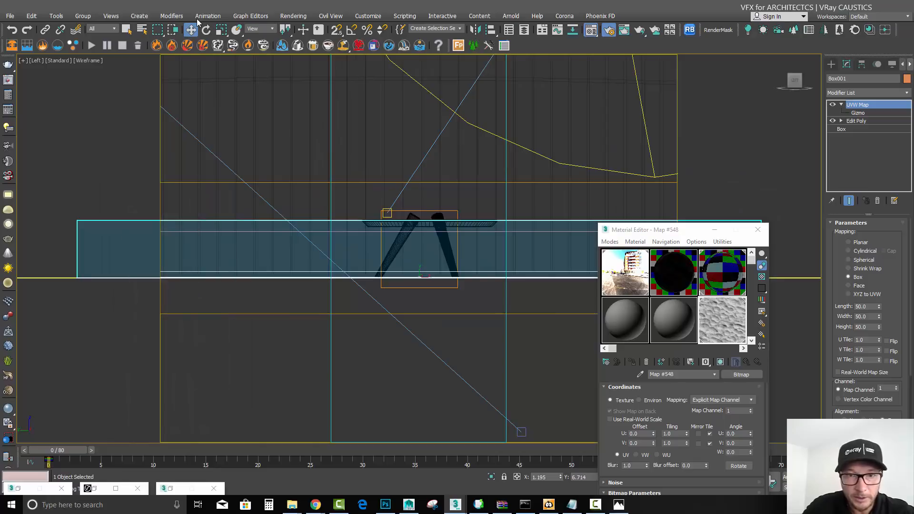
key("f")
left_click(757, 229)
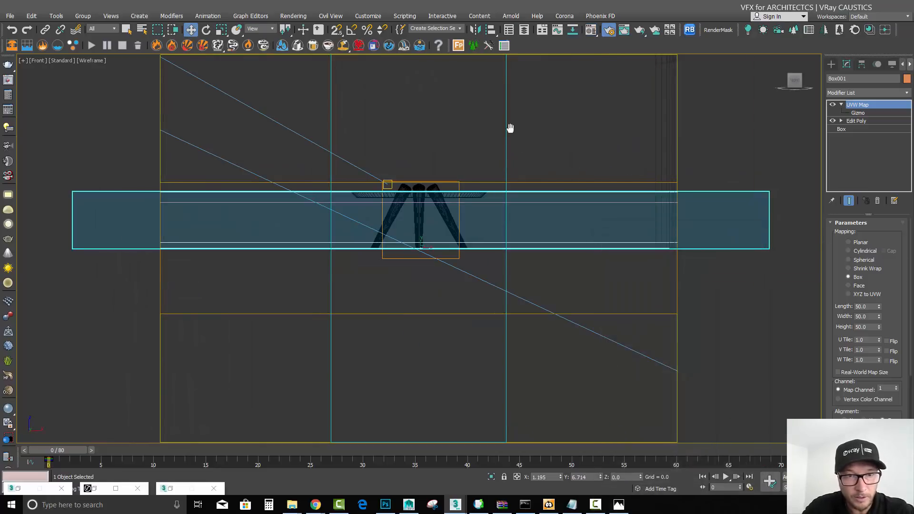
scroll(361, 157, "down", 3)
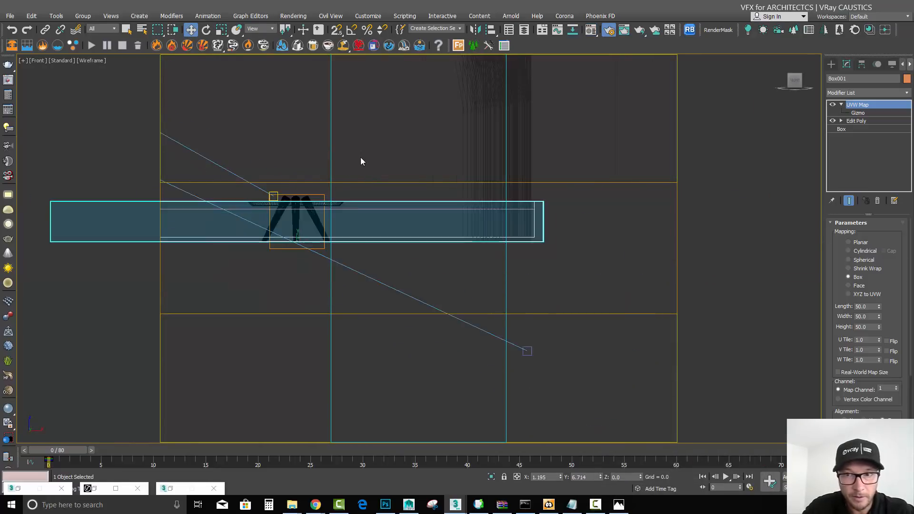
left_click(841, 121)
left_click(858, 129)
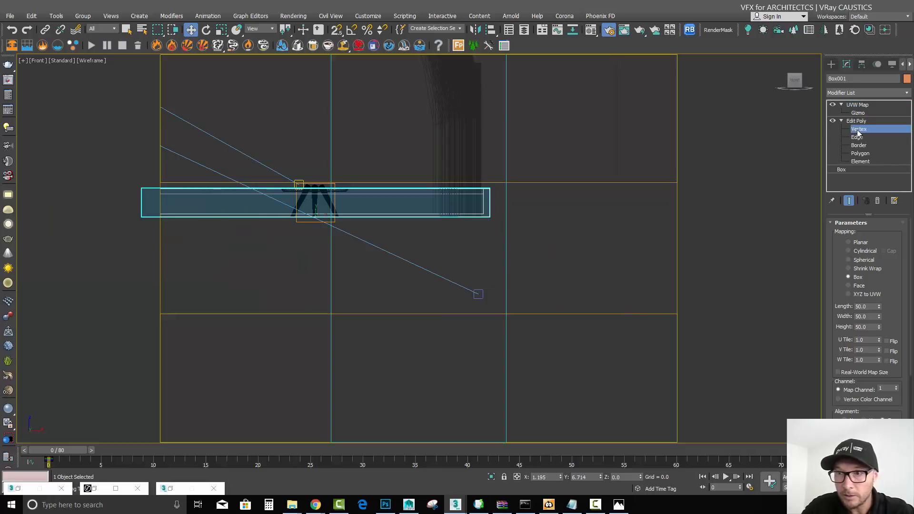
left_click_drag(541, 232, 488, 234)
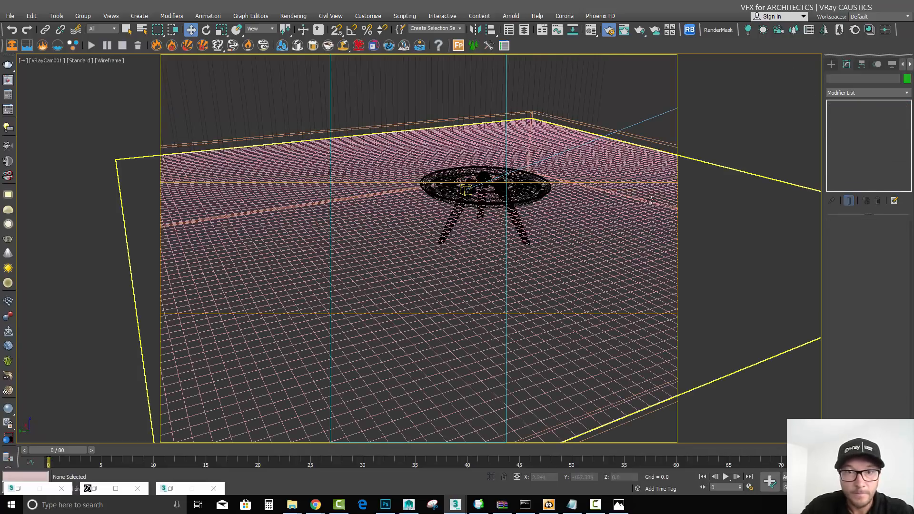
Replace the bitmap in the water displacement Map #548 with the 940-bump image from the CAUSTICS folder
left_click(590, 30)
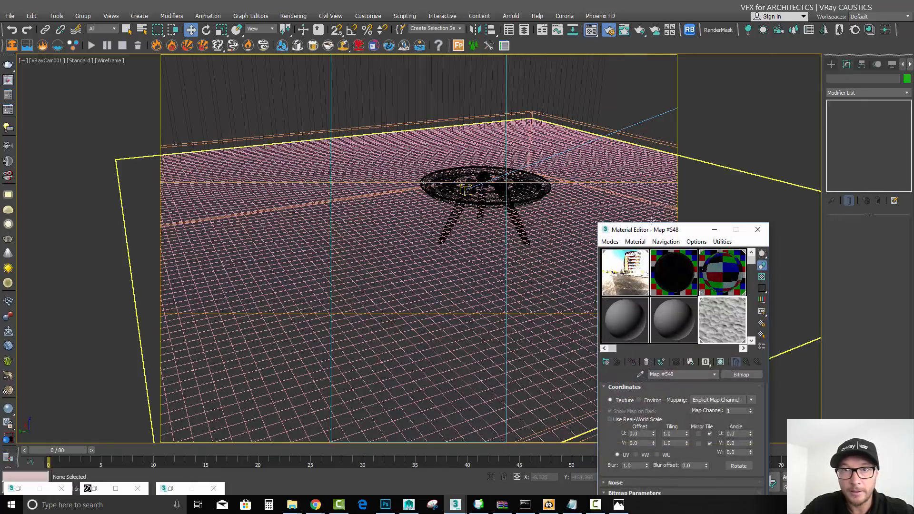
left_click_drag(655, 234, 257, 18)
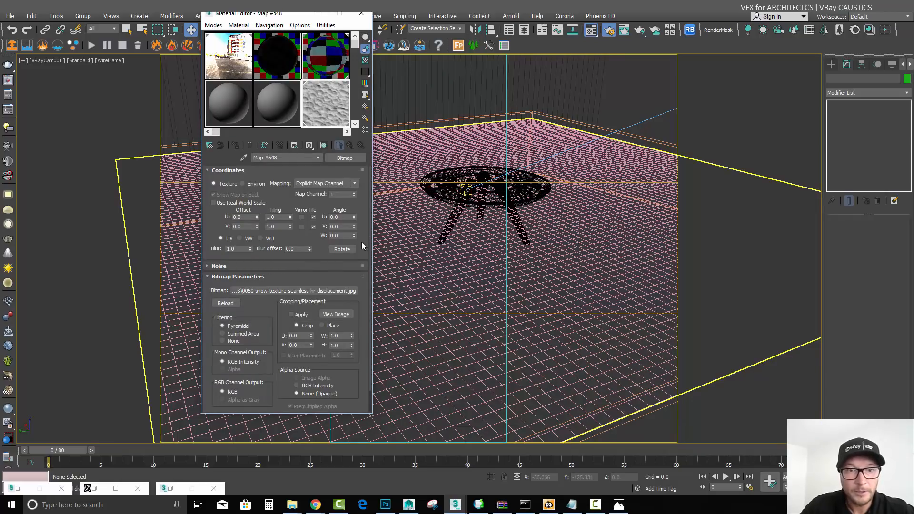
left_click(328, 290)
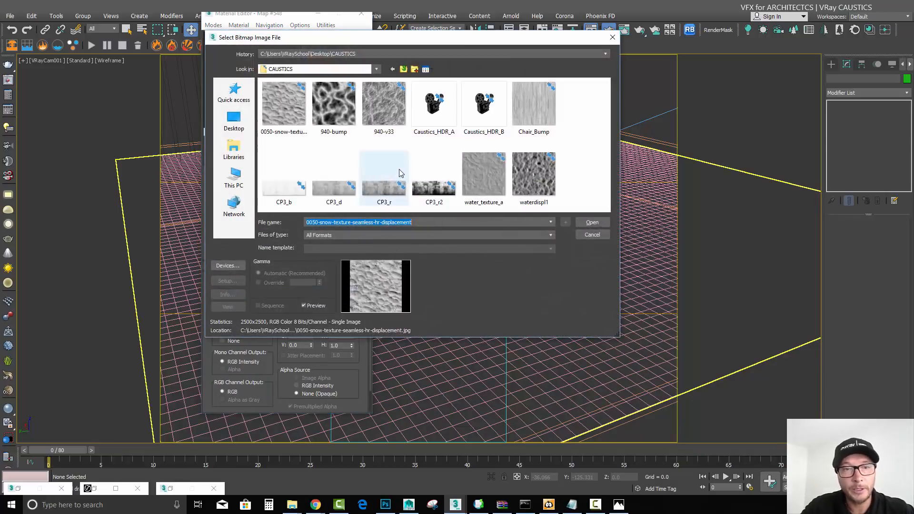
double_click(329, 95)
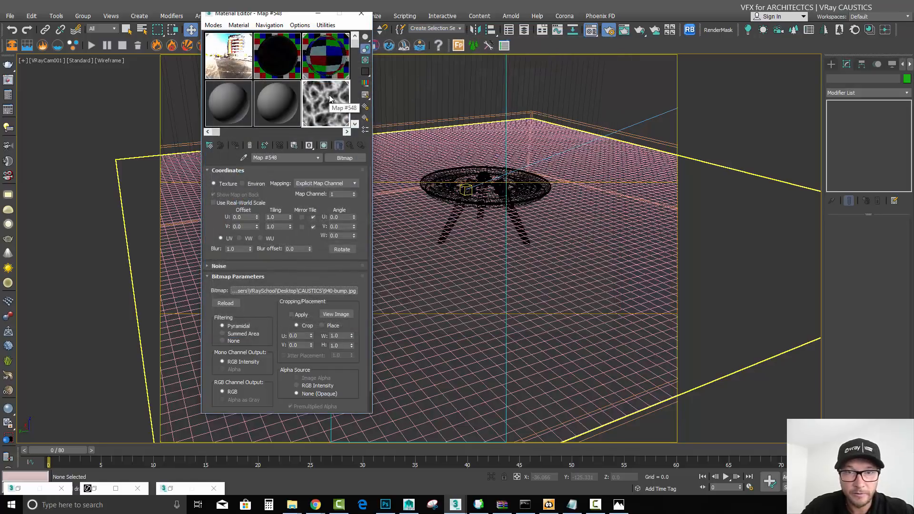
Set the displacement bitmap's tiling to 1.75 in both U and V
double_click(279, 217)
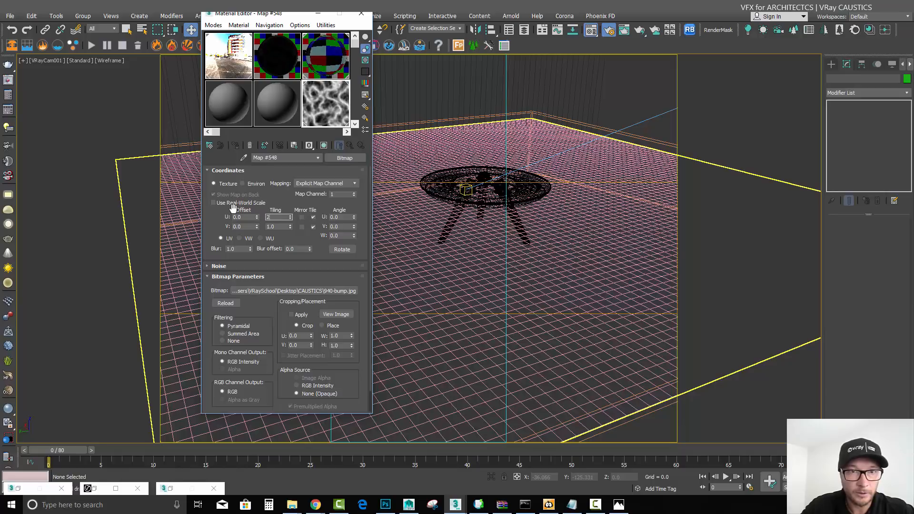
key("Tab")
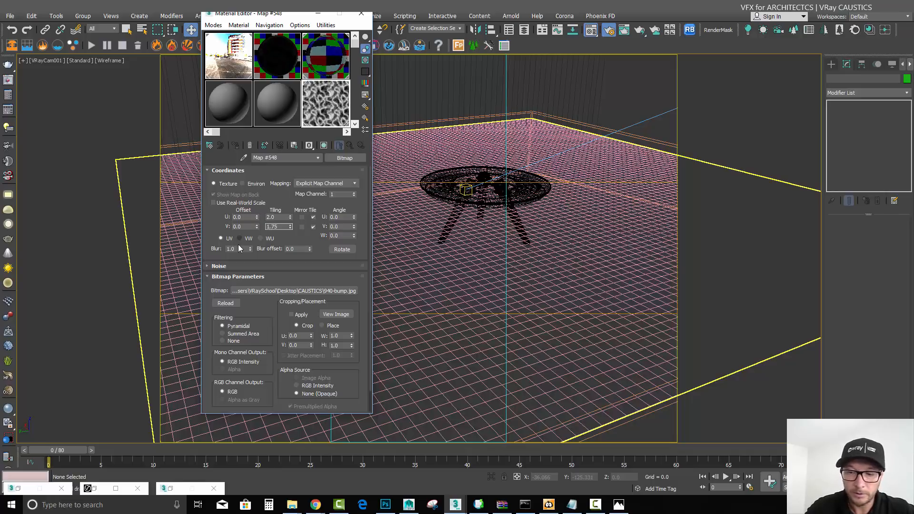
double_click(276, 216)
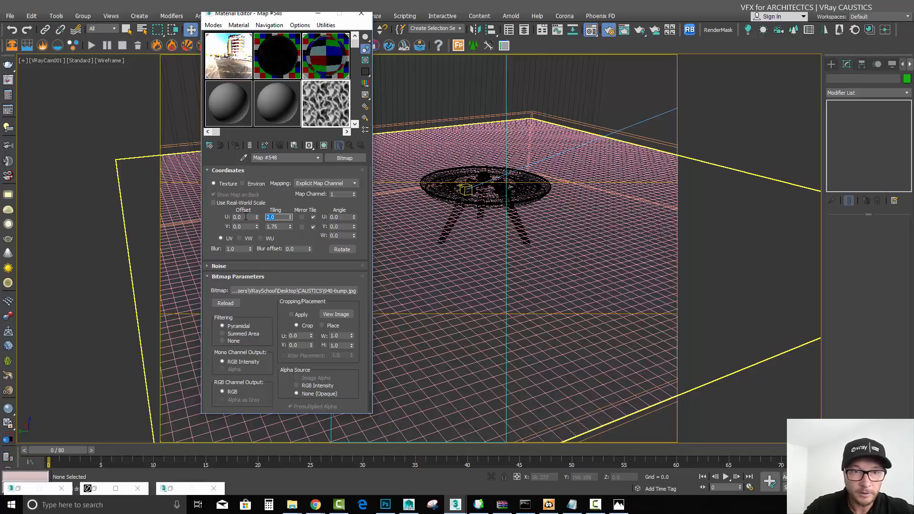
key("Return")
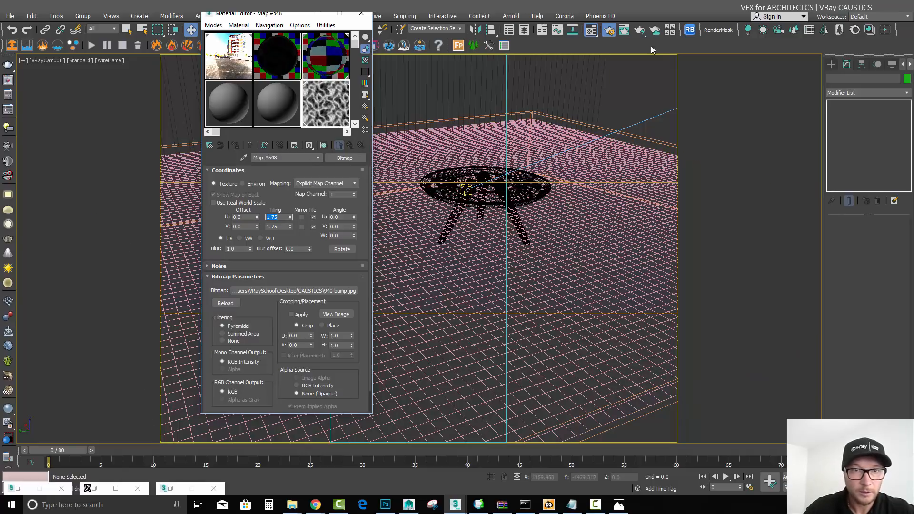
Render the camera view and check the VRayCaustics element in the frame buffer before returning to RGB color
left_click(638, 34)
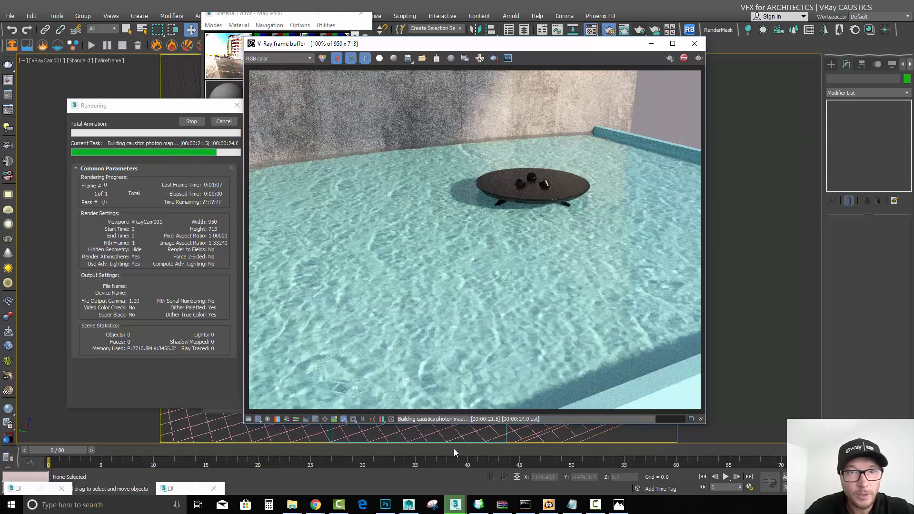
mouse_move(408, 507)
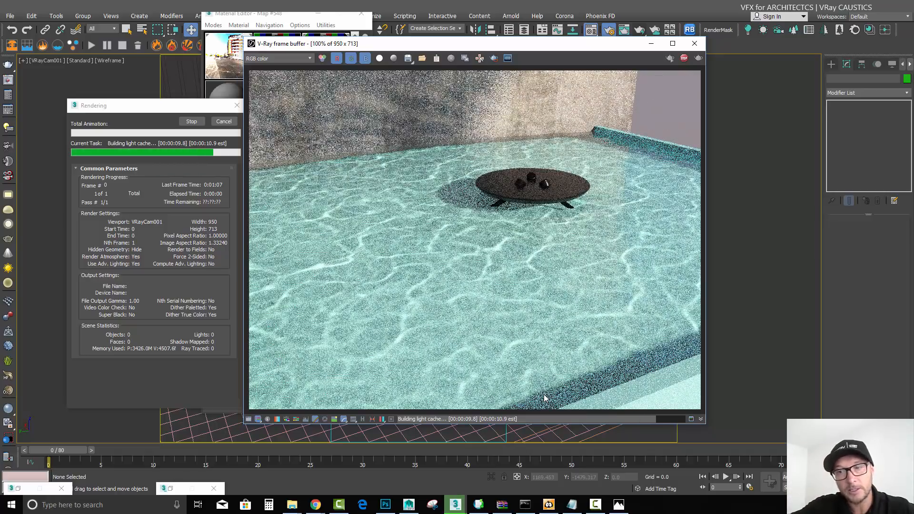
mouse_move(334, 511)
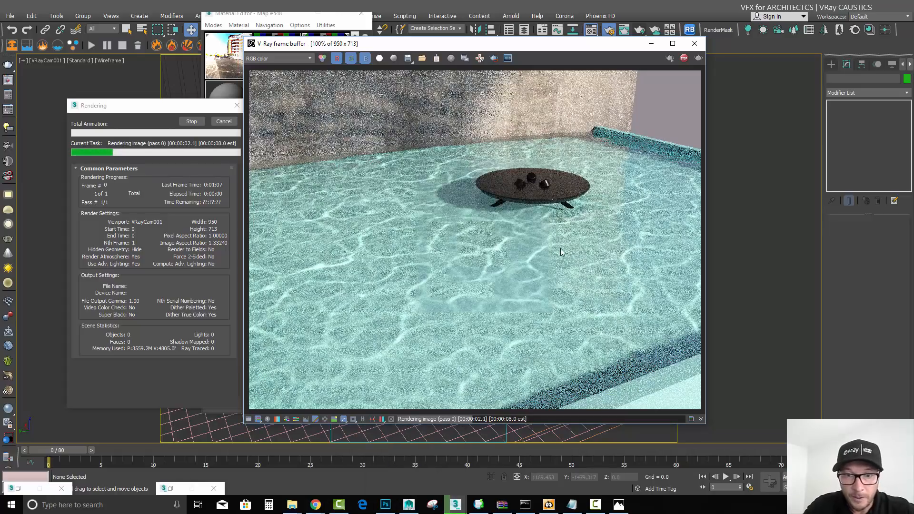
left_click(295, 58)
left_click(295, 86)
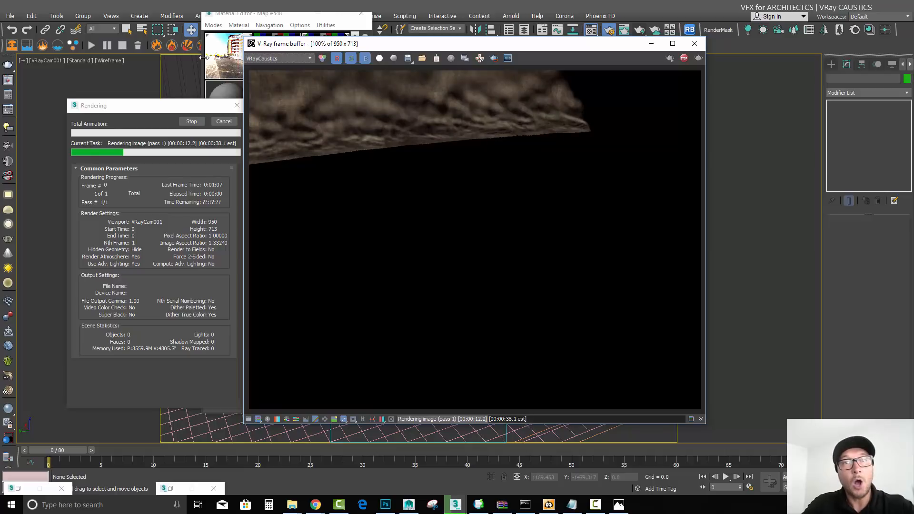
left_click(295, 59)
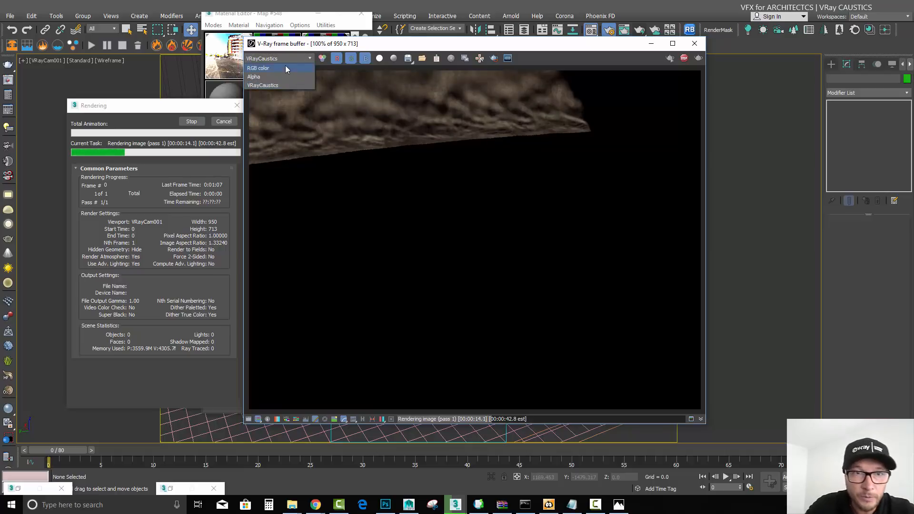
left_click(285, 68)
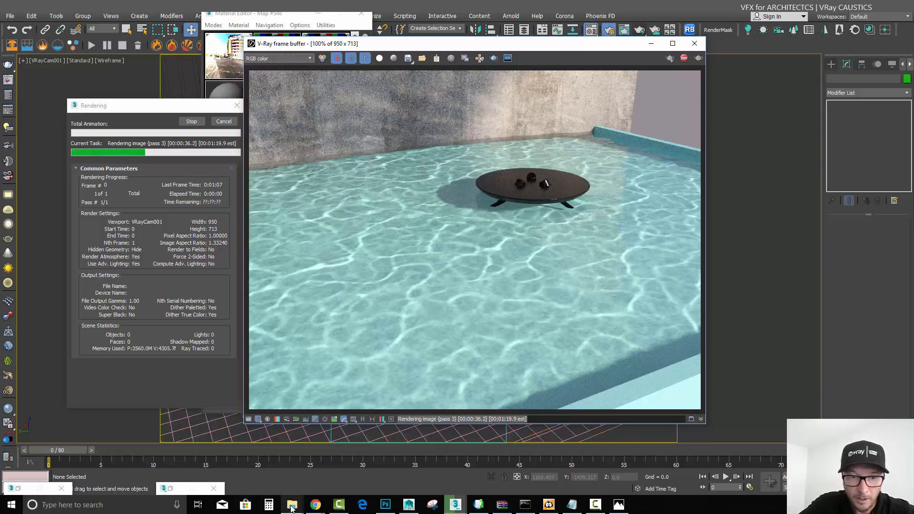
Compare the 940-bump, 940-v33 and snow displacement textures from the CAUSTICS folder in the image viewer, ending back in 3ds Max
mouse_move(291, 508)
left_click(255, 466)
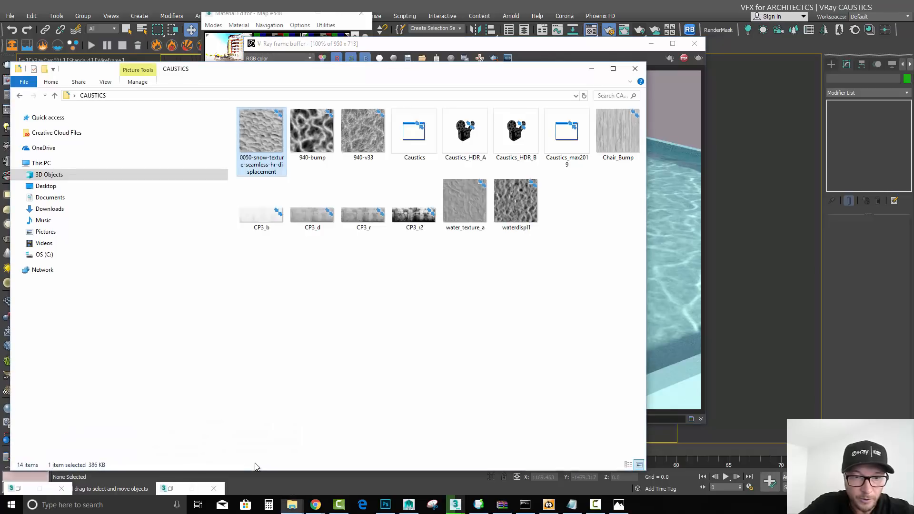
left_click(318, 134)
double_click(319, 135)
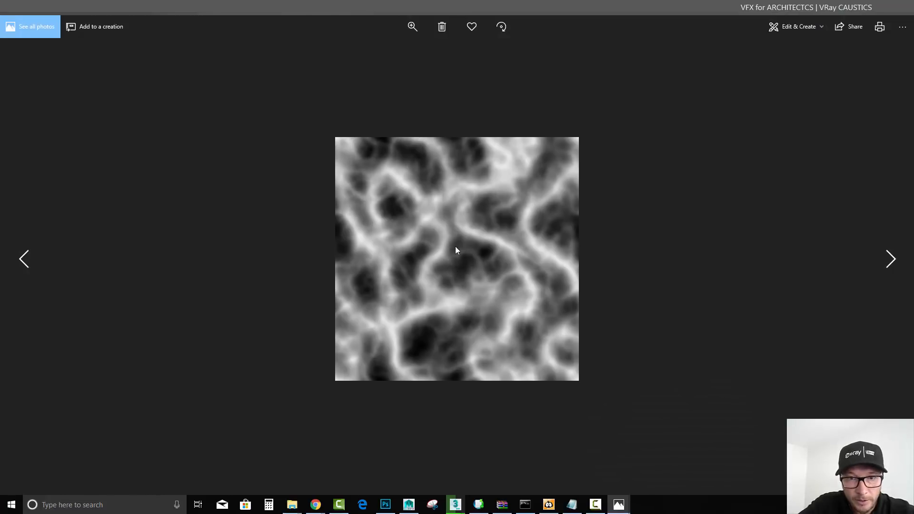
left_click(894, 259)
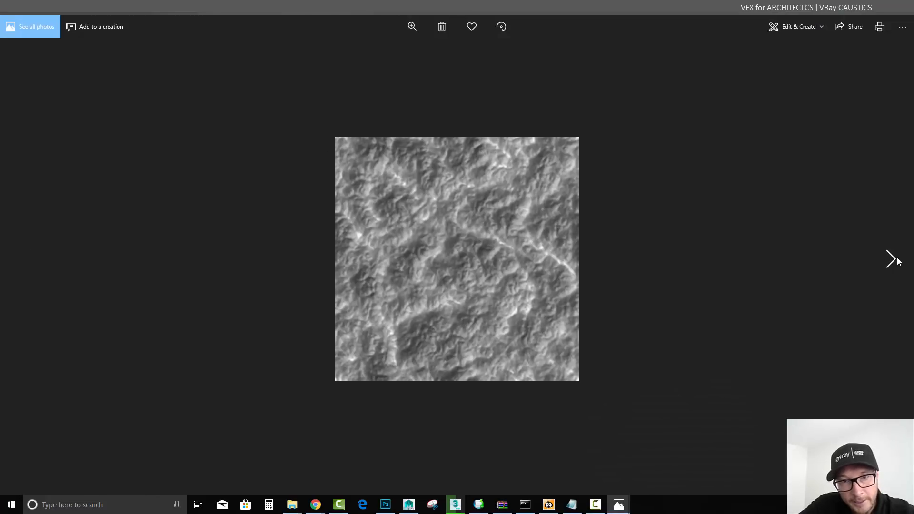
left_click(896, 259)
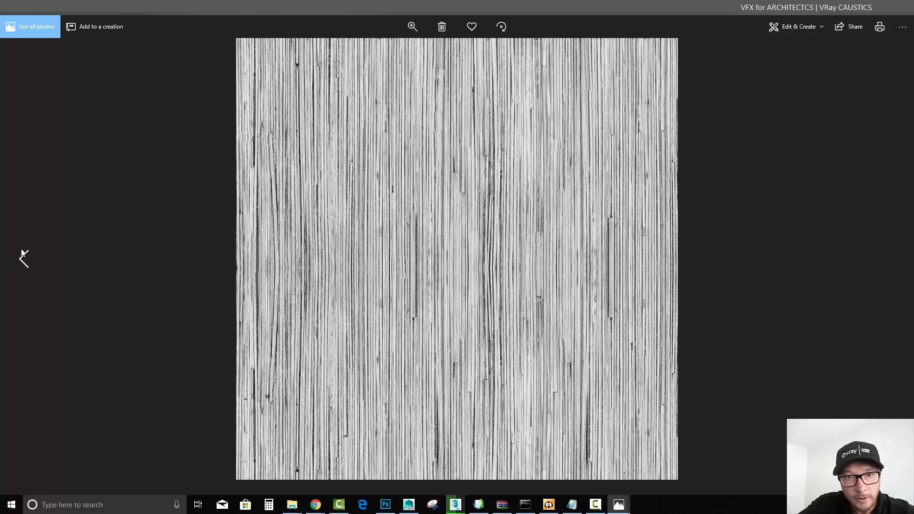
left_click(22, 257)
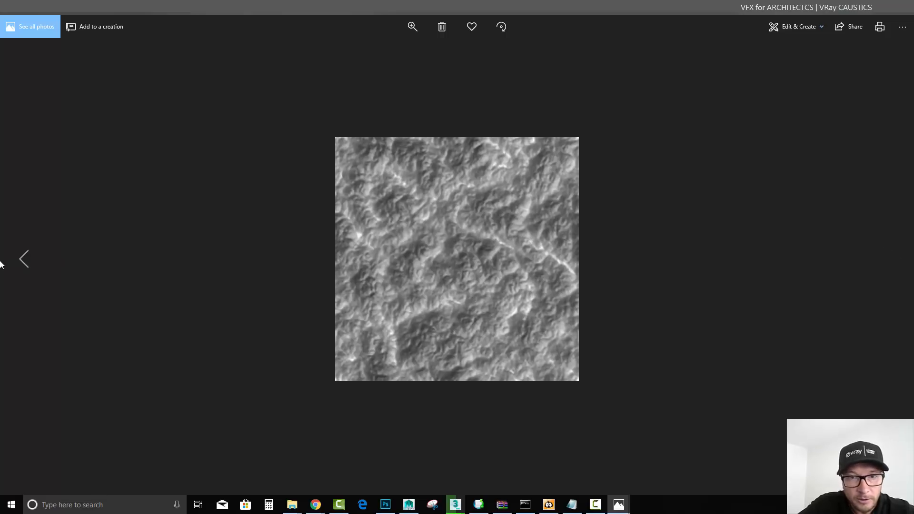
left_click(28, 262)
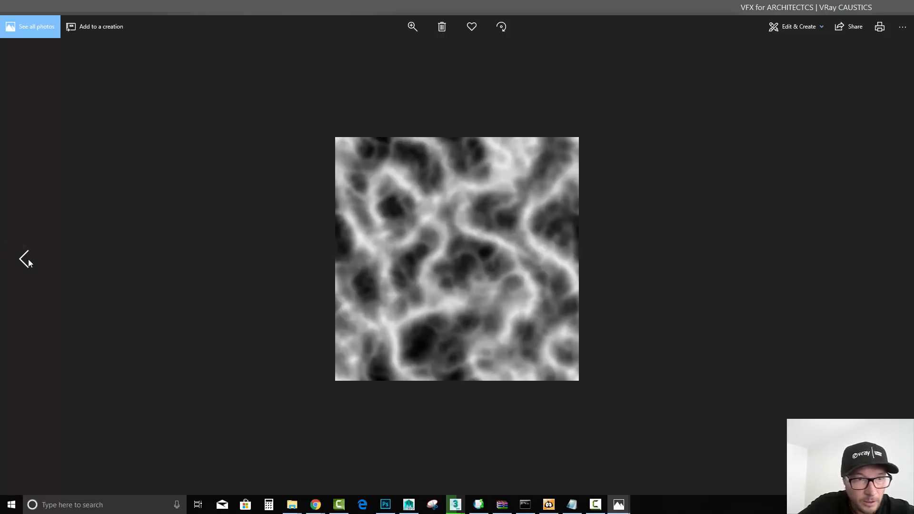
left_click(28, 260)
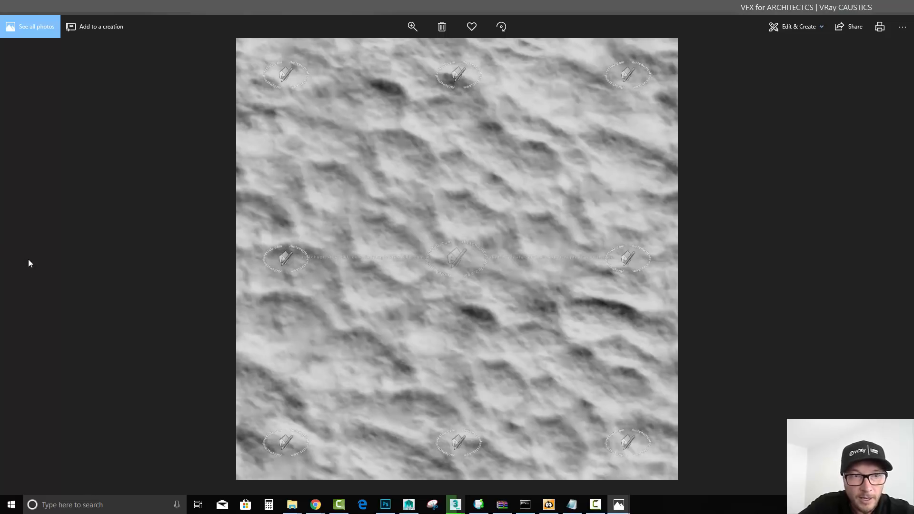
left_click(455, 504)
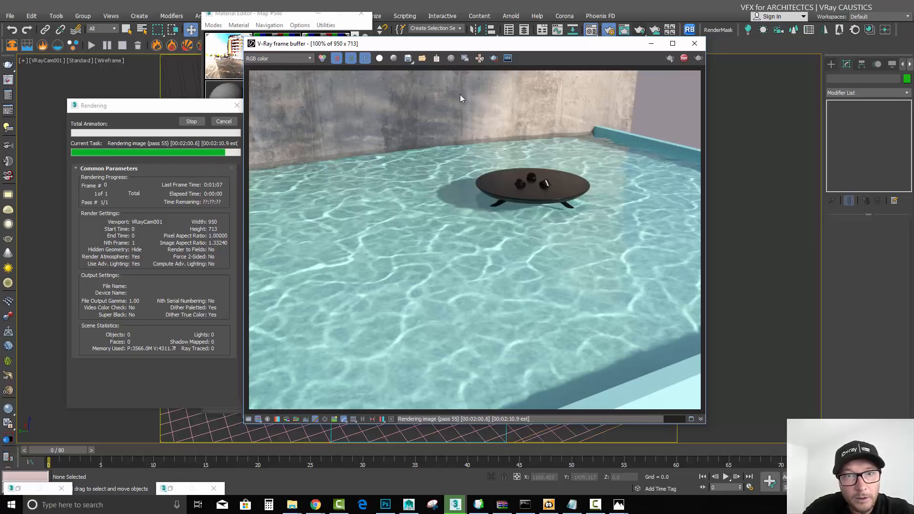
Inspect the VRayCaustics channel of the nearly finished render once more and restore the RGB color channel
left_click(294, 58)
left_click(285, 85)
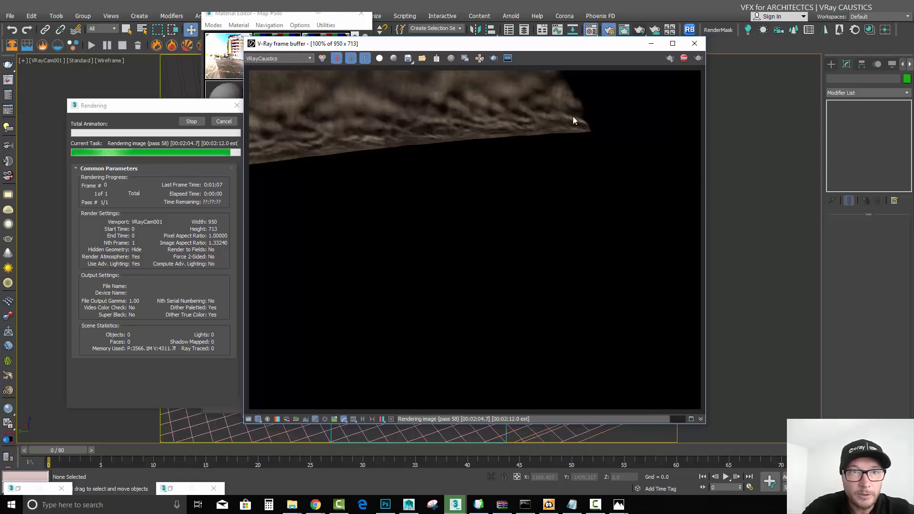
left_click(292, 58)
left_click(280, 67)
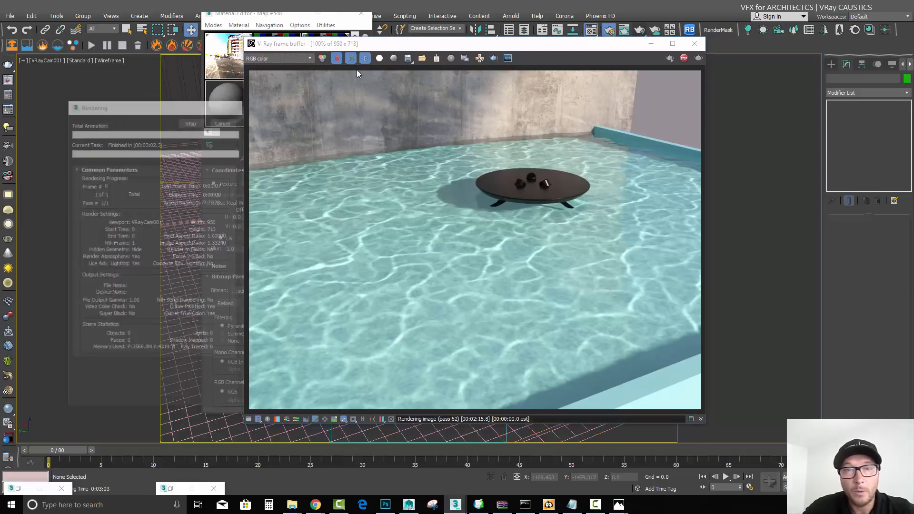
Move the Material Editor clear of the render, then check the scene's system unit scale and close the units dialogs without changes
left_click_drag(292, 18, 108, 30)
left_click(368, 20)
mouse_move(394, 21)
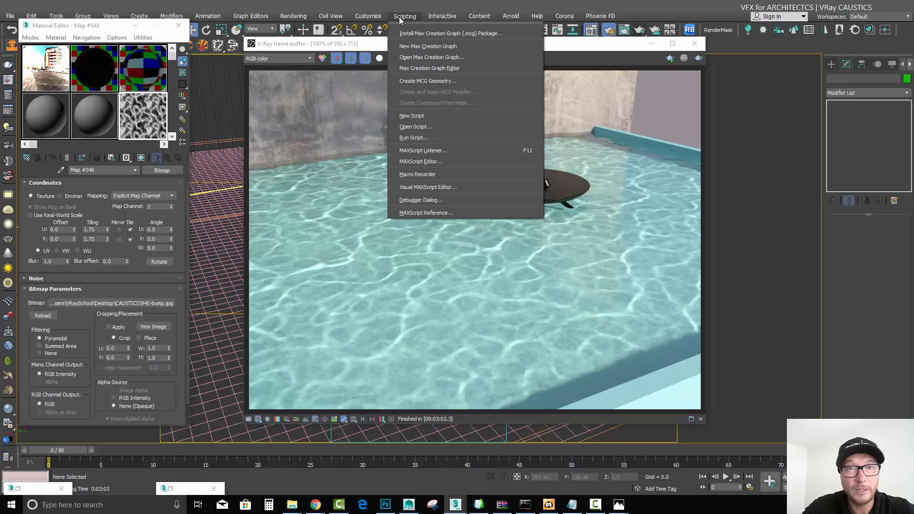
mouse_move(472, 19)
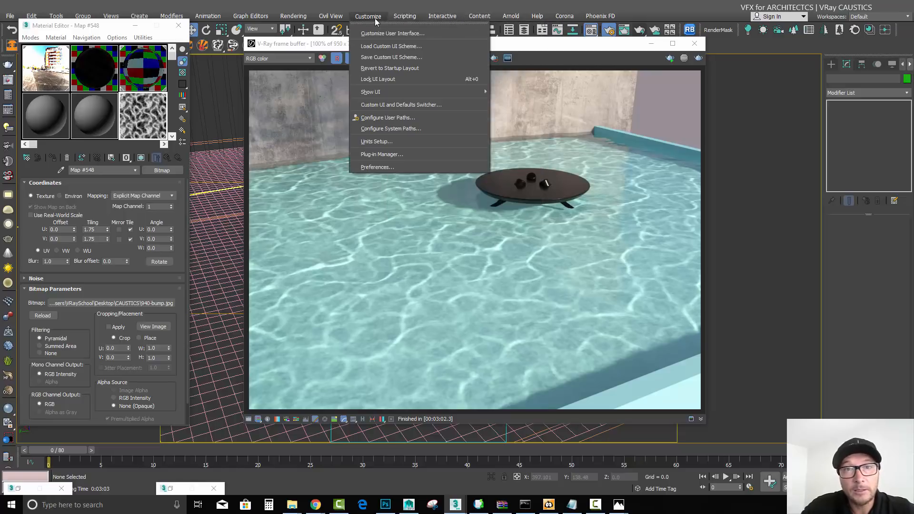
left_click(373, 145)
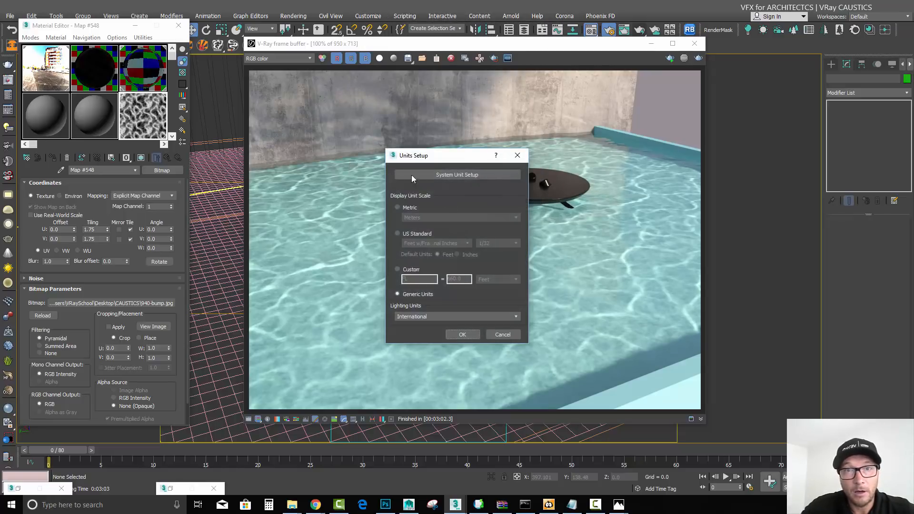
left_click(493, 176)
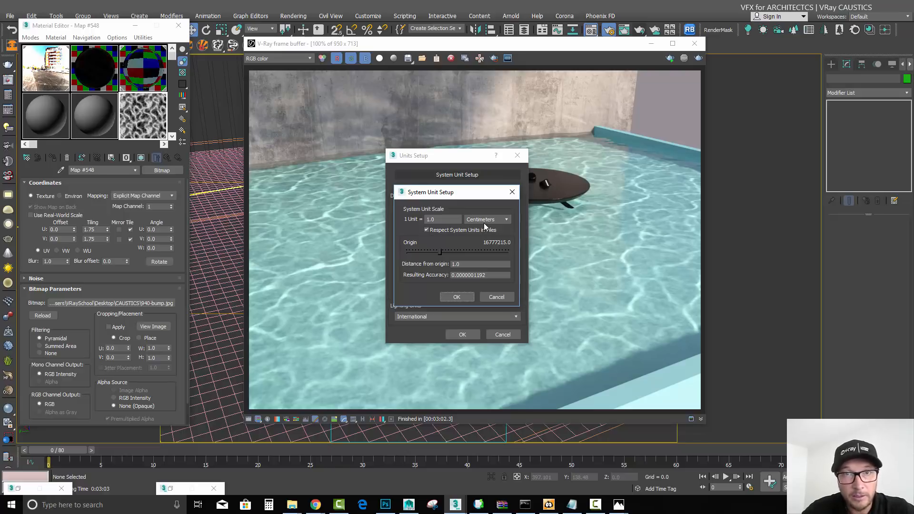
left_click(512, 192)
left_click(518, 156)
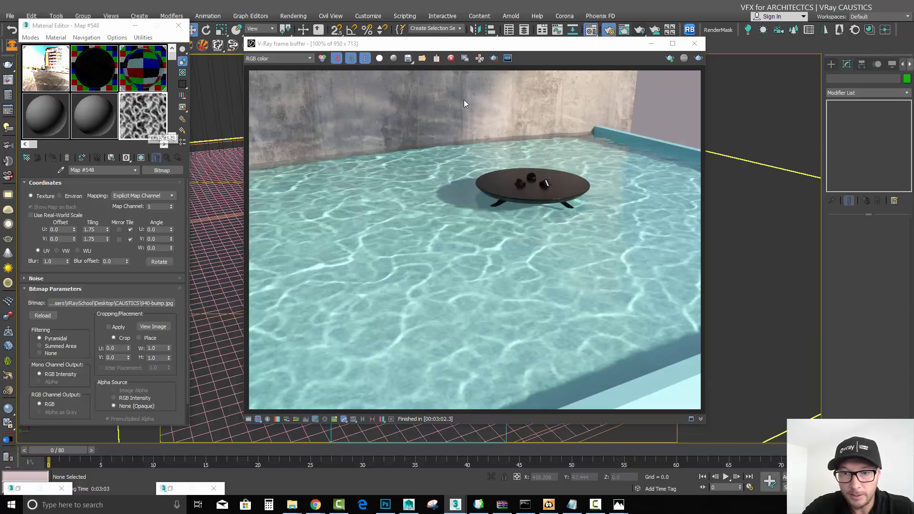
Clone the V-Ray camera as one copy at about X 41 in the top view and frame the copy in the front view
left_click(652, 46)
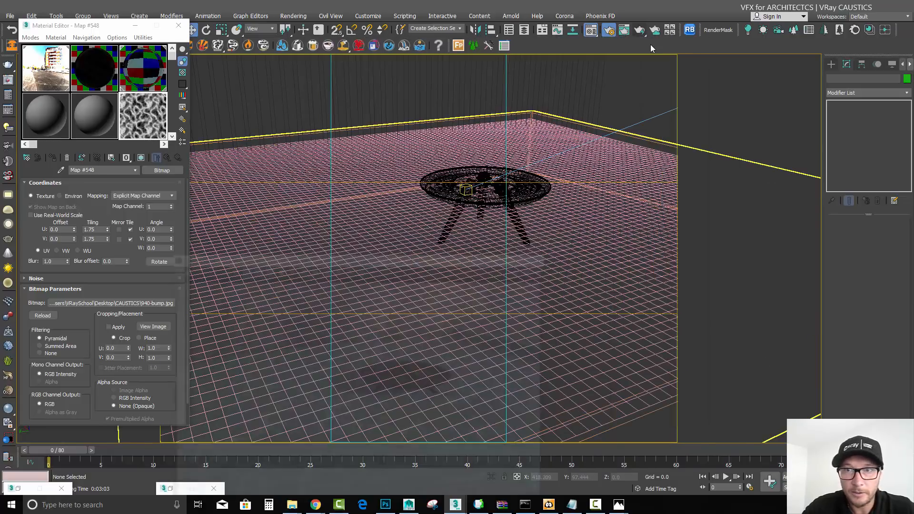
key("t")
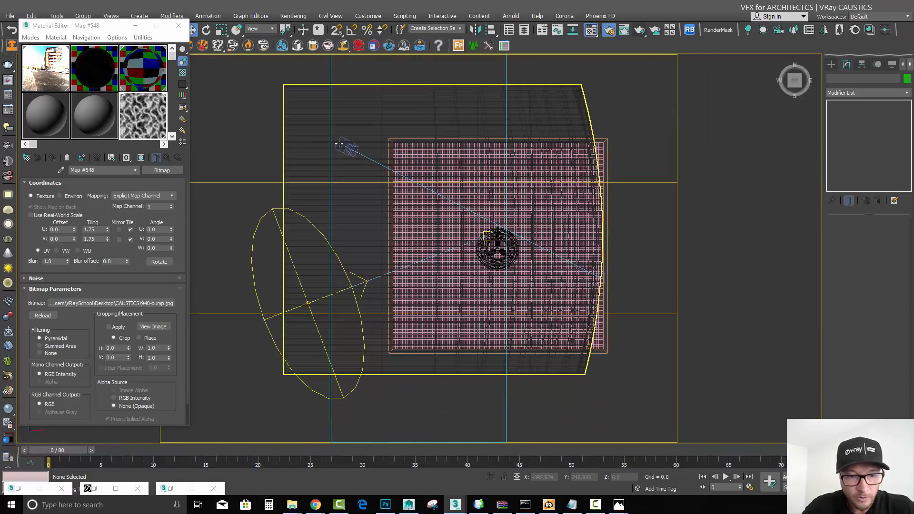
left_click(340, 144)
left_click(348, 143)
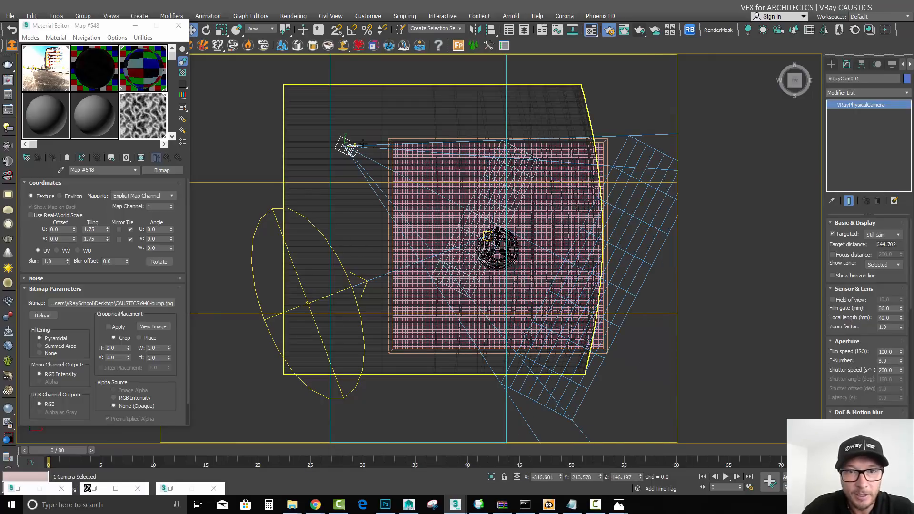
left_click_drag(349, 146, 520, 147, "shift")
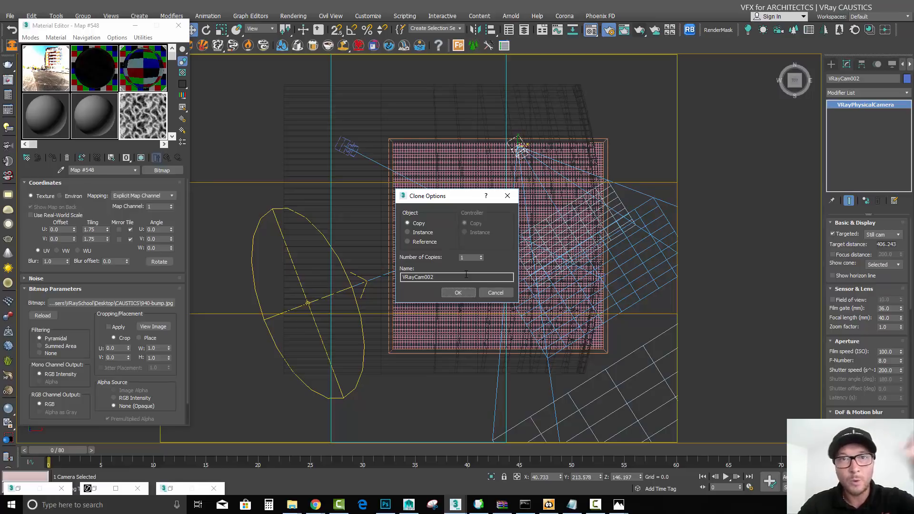
left_click(458, 293)
key("c")
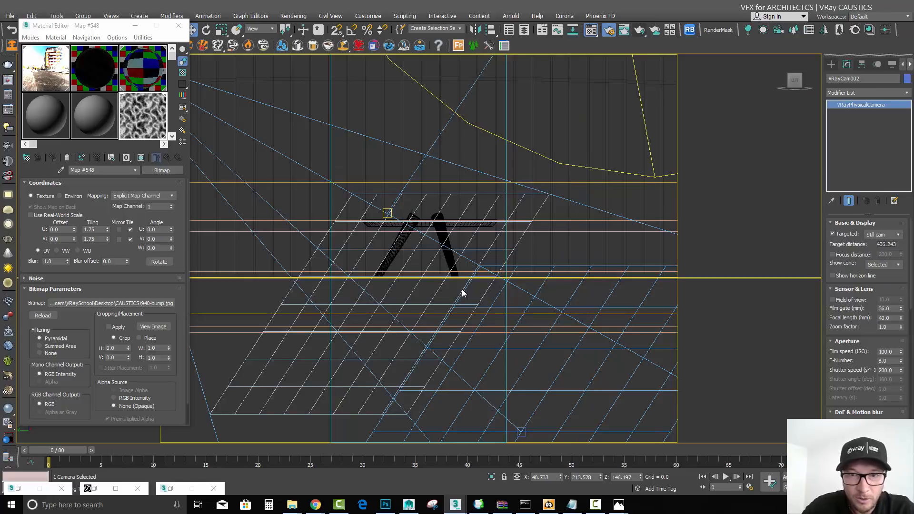
key("z")
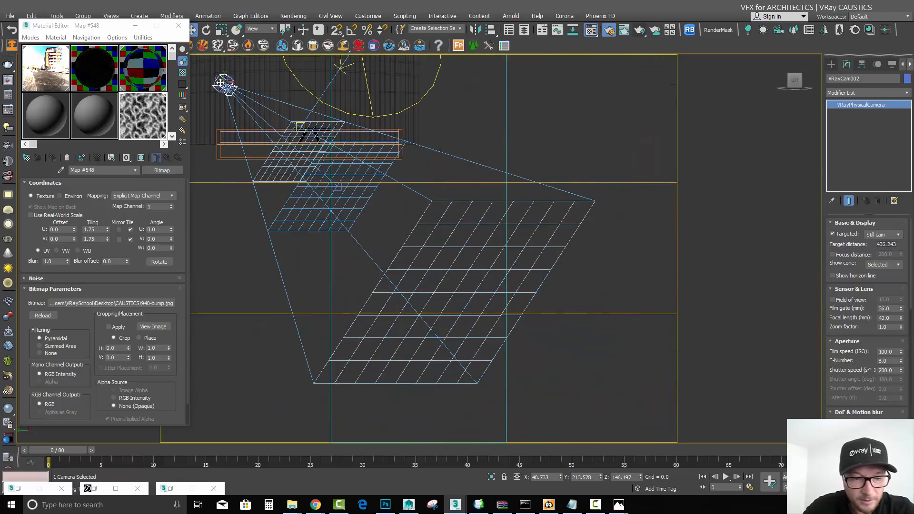
Lower the camera copy to about Z 11 and its target to about Z 10 so it looks horizontally across the pool
left_click_drag(224, 76, 224, 130)
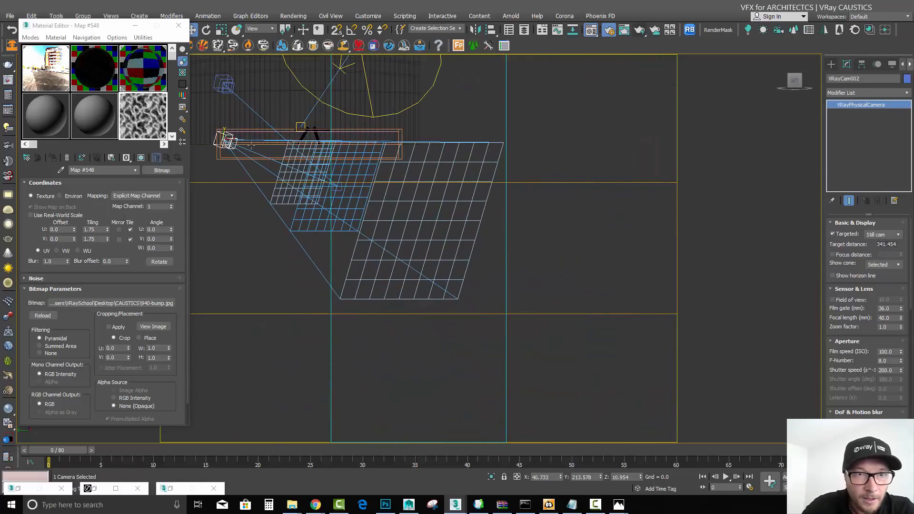
left_click(337, 189)
left_click_drag(337, 182, 348, 133)
scroll(339, 138, "up", 11)
middle_click_drag(337, 139, 780, 231)
scroll(364, 134, "down", 6)
scroll(410, 145, "down", 2)
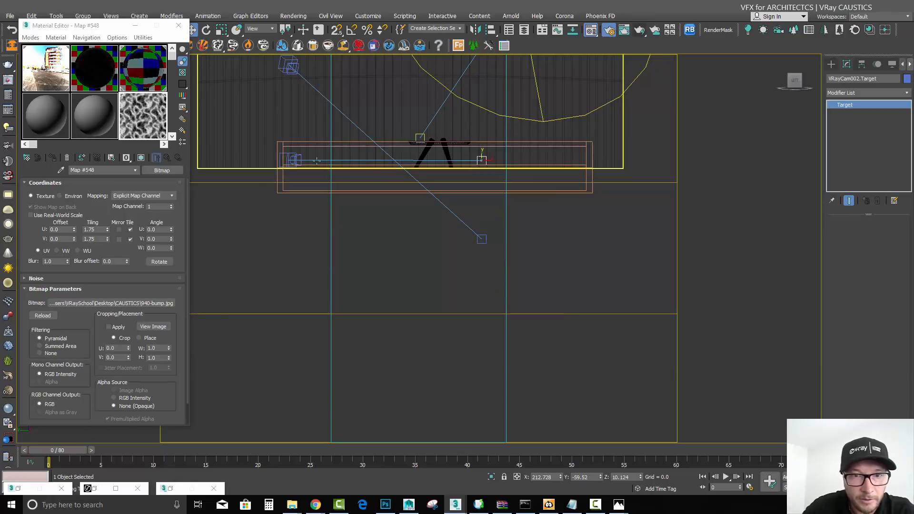
Raise the camera copy together with its target to the water surface, placing the camera at about Z 30
left_click(289, 159)
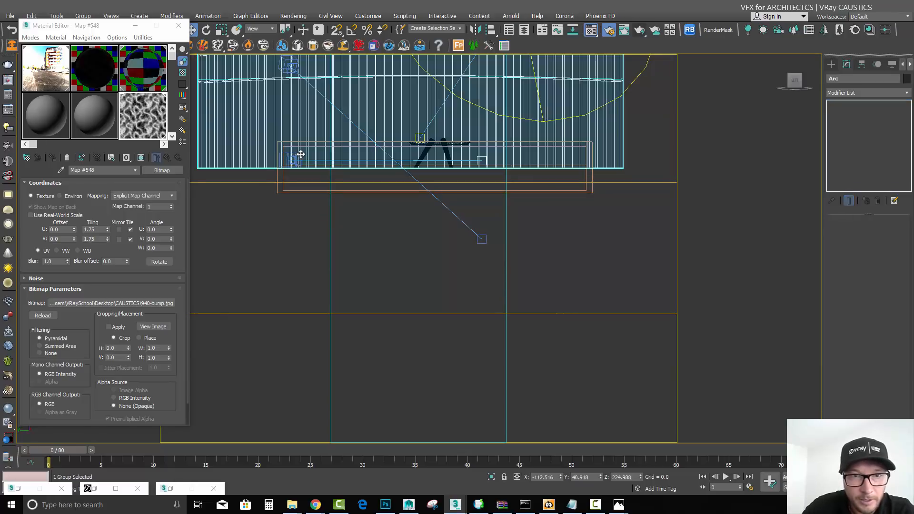
left_click(293, 156)
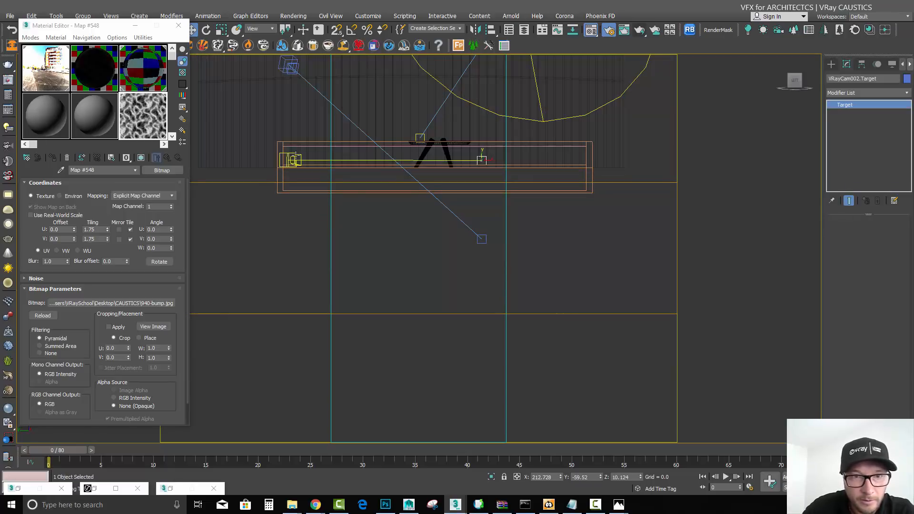
left_click(295, 158)
left_click_drag(446, 154, 448, 141)
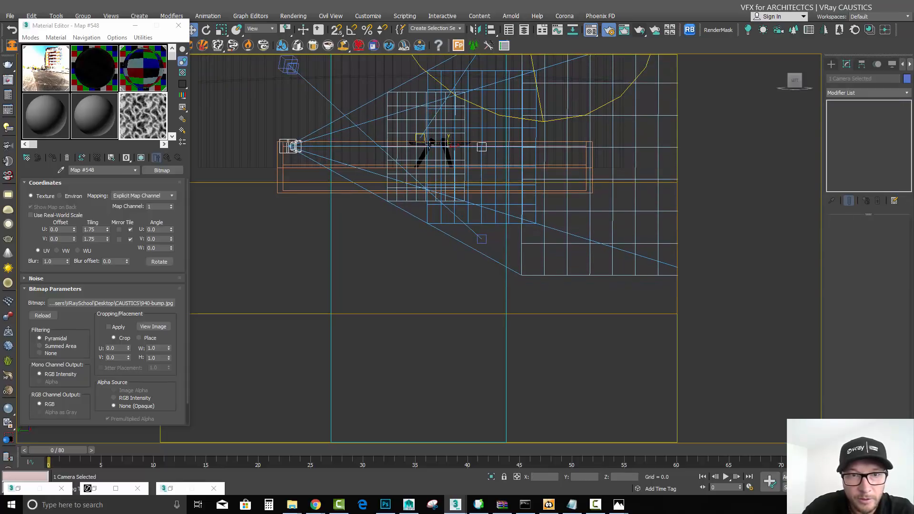
scroll(338, 141, "up", 8)
middle_click_drag(257, 151, 644, 155)
scroll(595, 174, "up", 3)
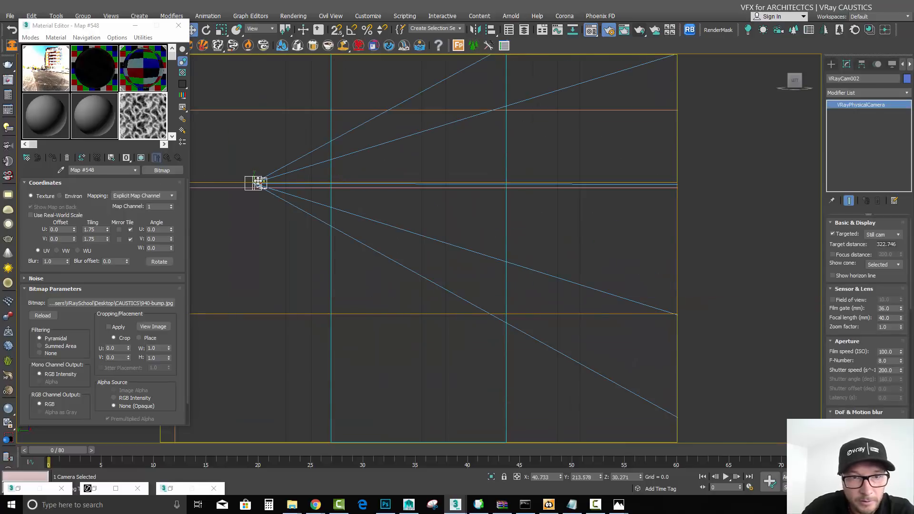
left_click_drag(258, 183, 254, 181)
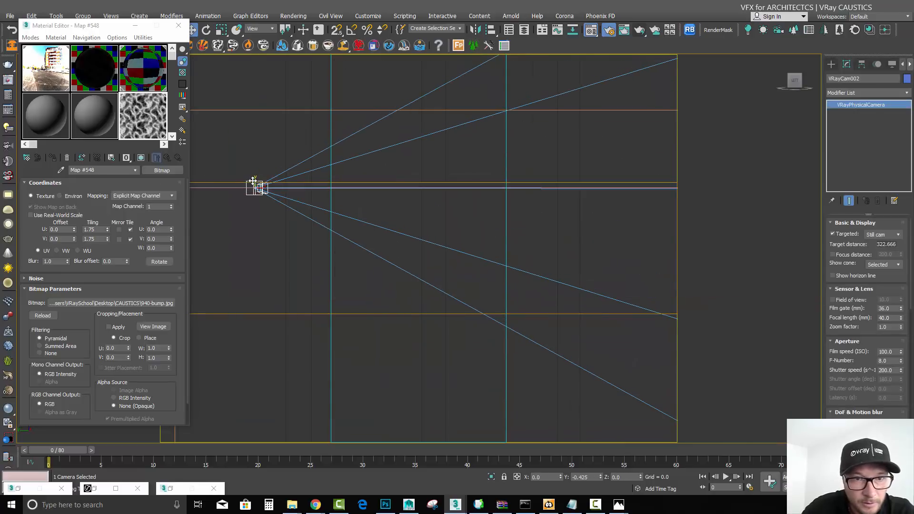
Look through the second camera, reframe it on the table at the waterline and close the Material Editor
key("c")
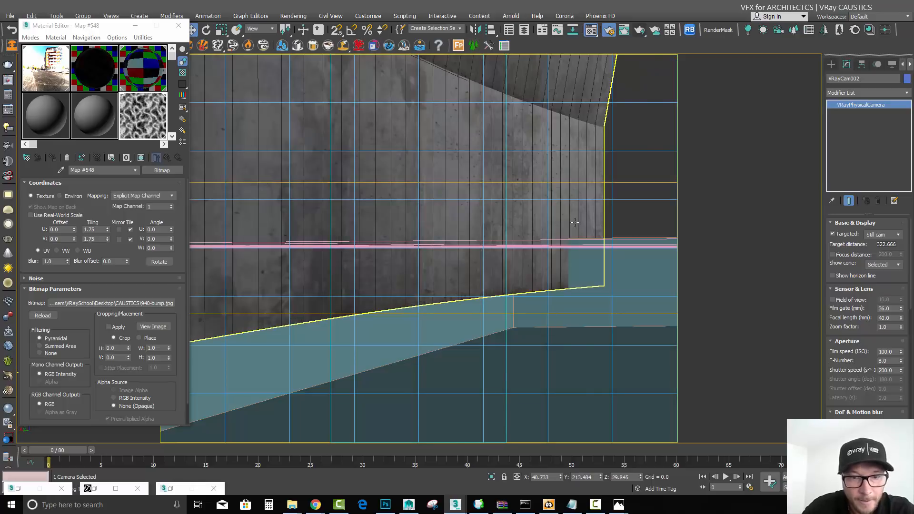
mouse_move(575, 222)
middle_mouse_down()
mouse_move(374, 223)
mouse_move(528, 257)
middle_mouse_up()
middle_click_drag(504, 218, 571, 194)
left_click(179, 26)
middle_click_drag(400, 147, 397, 141)
Test-render the second camera view, then cancel the render and close the frame buffer
left_click(639, 34)
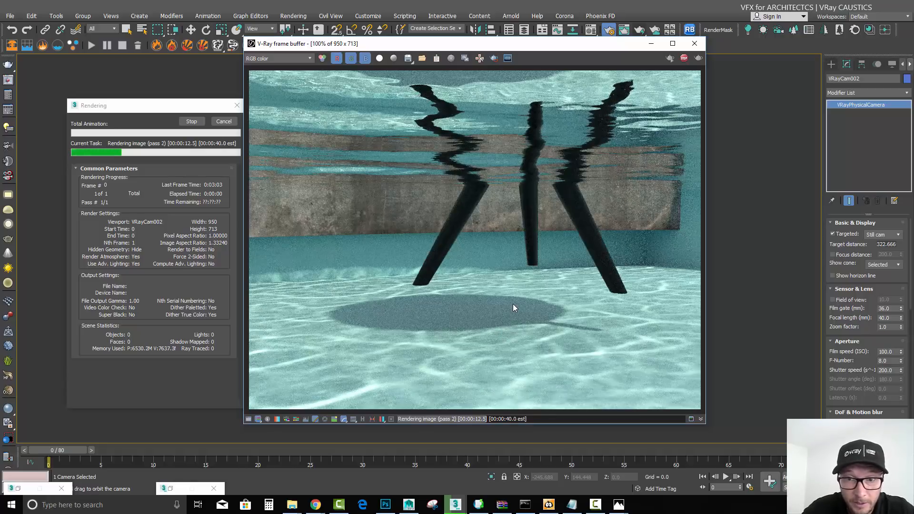
left_click(229, 122)
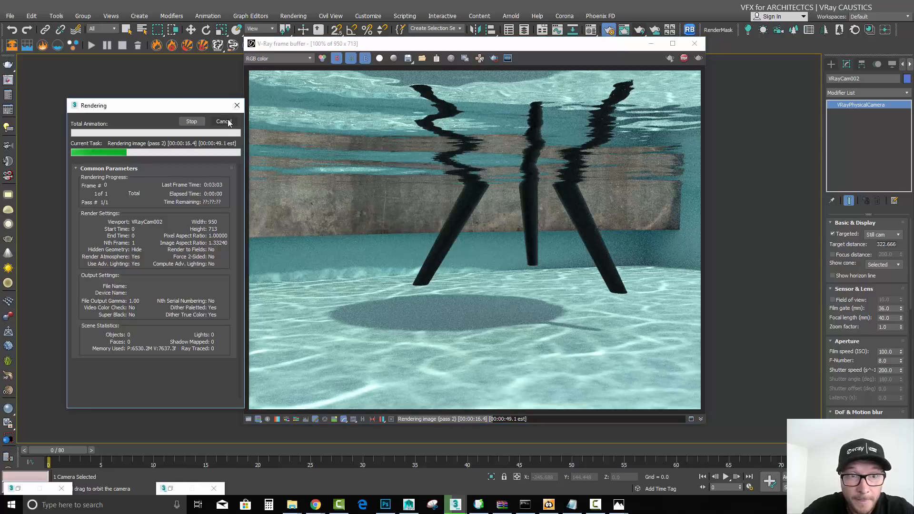
left_click(228, 123)
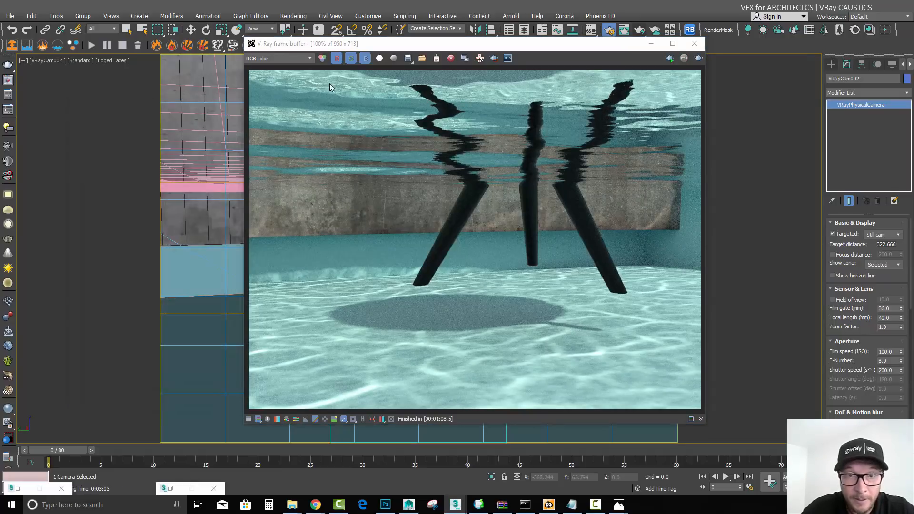
left_click(695, 43)
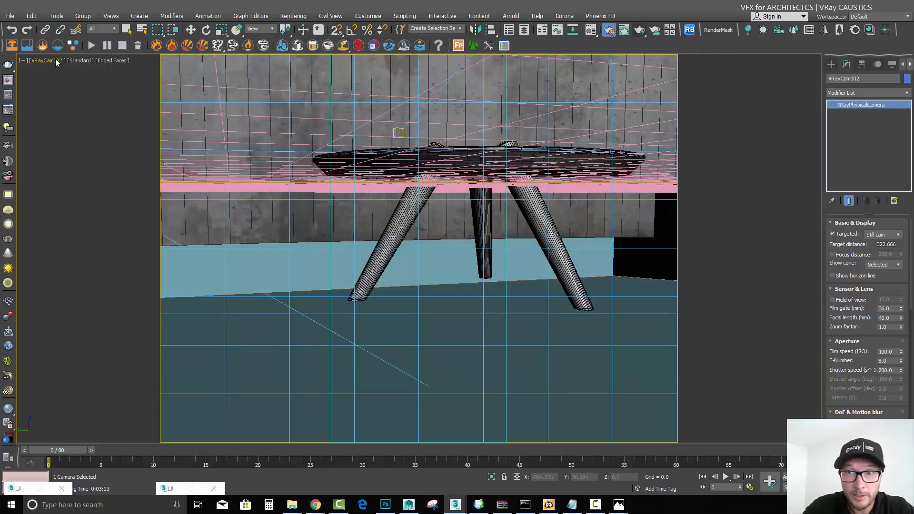
Enable clipping on the second camera with near plane 32.81 and far plane at the 999999 maximum, then adjust its angle slightly
left_click(56, 62)
left_click(90, 240)
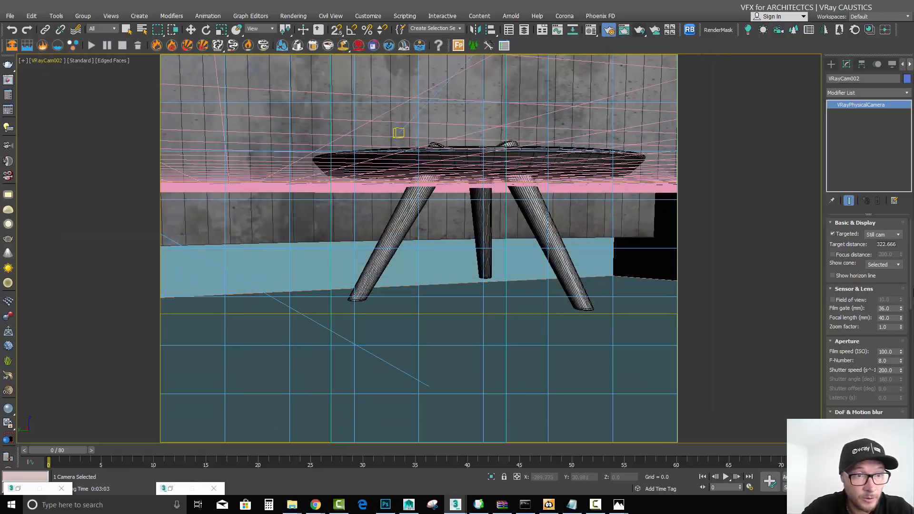
left_click_drag(912, 303, 911, 434)
left_click(832, 395)
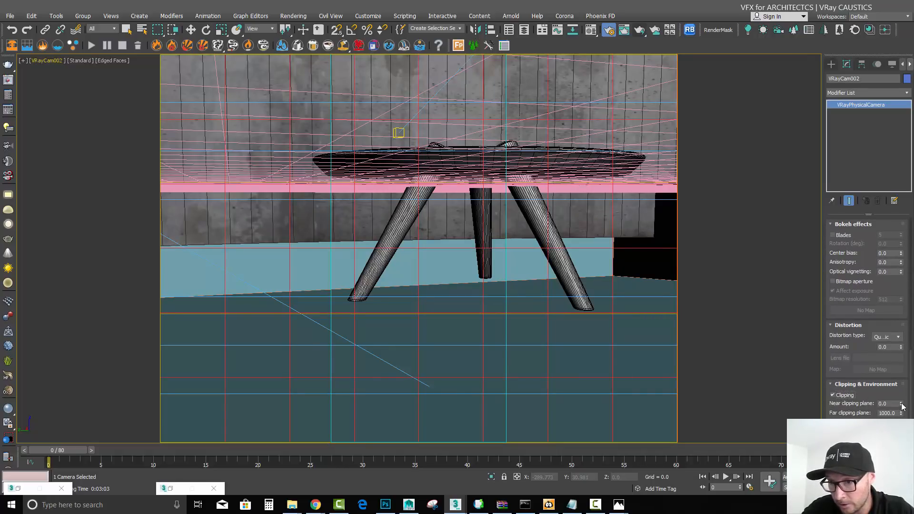
left_click_drag(901, 414, 124, 361)
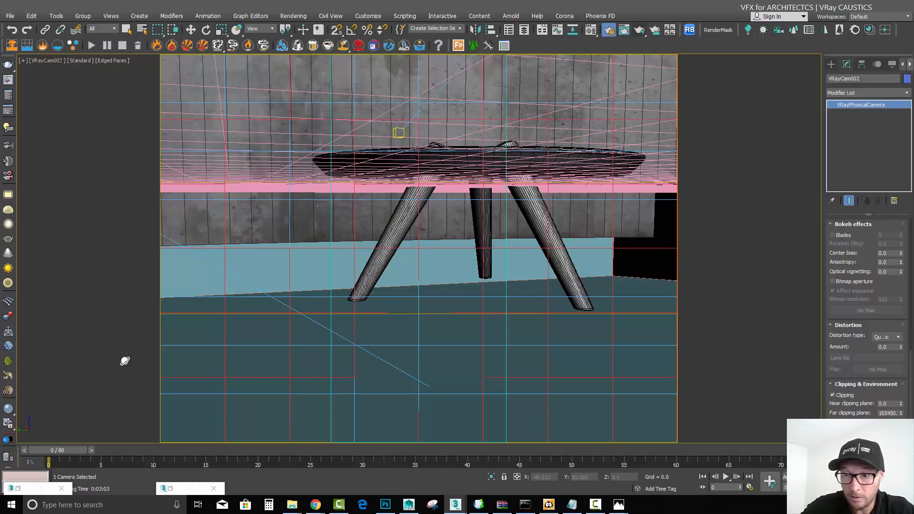
left_click_drag(540, 408, 18, 377)
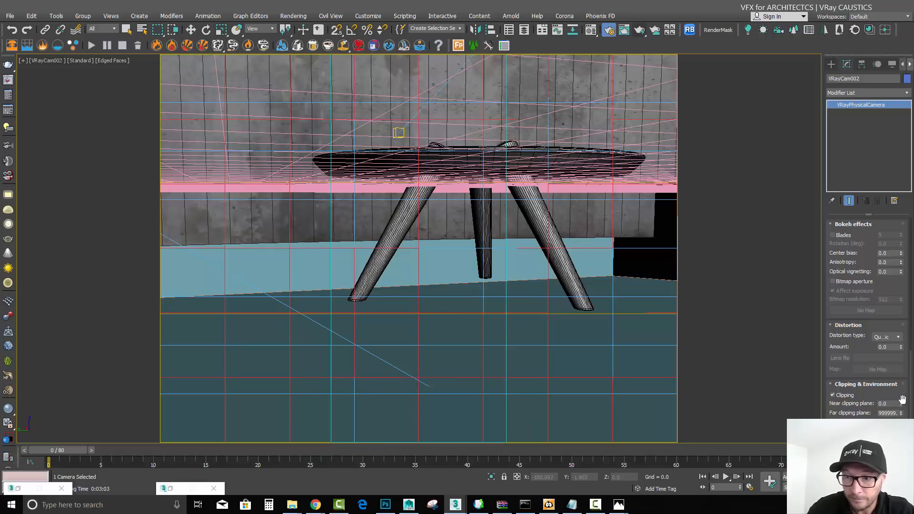
left_click_drag(902, 405, 158, 435)
left_click_drag(162, 394, 201, 319)
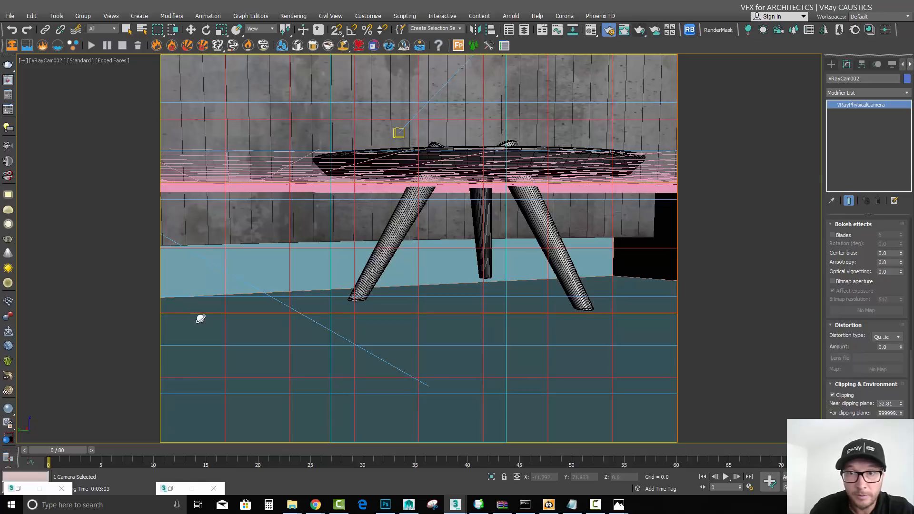
middle_click_drag(612, 320, 616, 323)
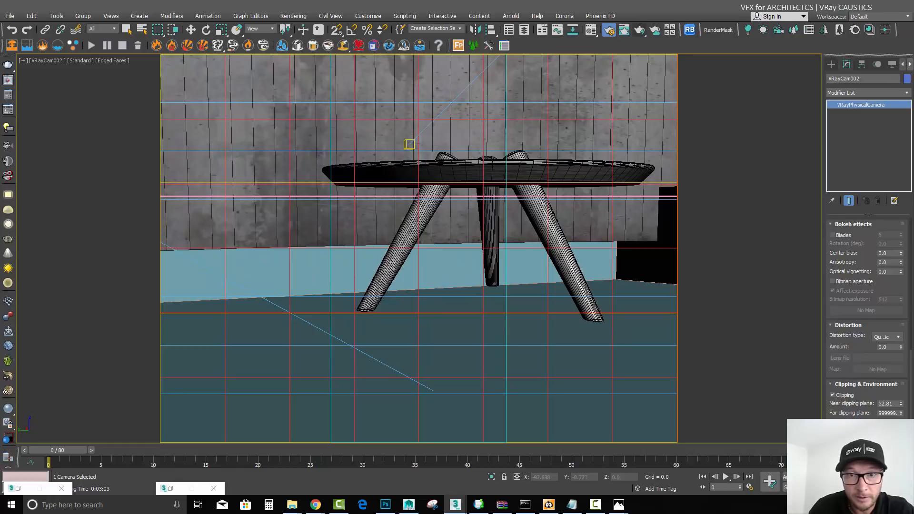
Select the table top and legs together and stretch the table vertically with the Scale tool
left_click(190, 29)
left_click(474, 170)
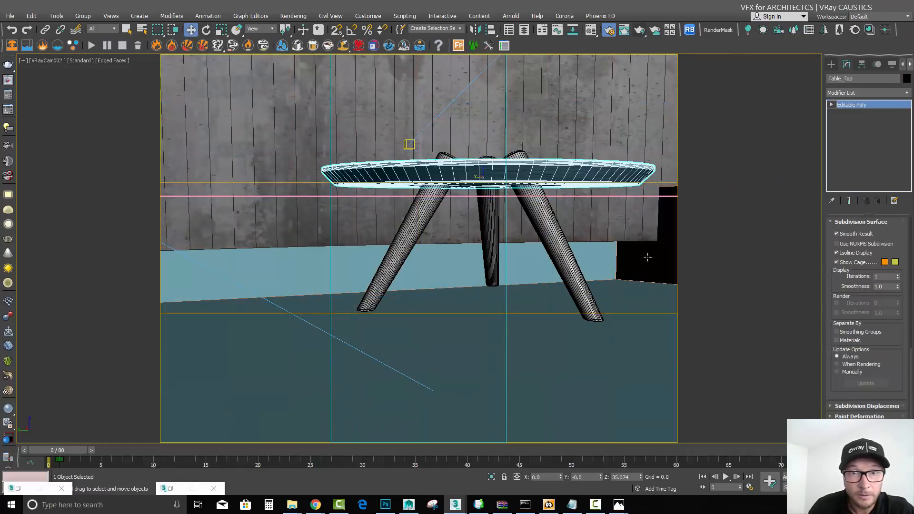
left_click(482, 171)
left_click(482, 171, "ctrl")
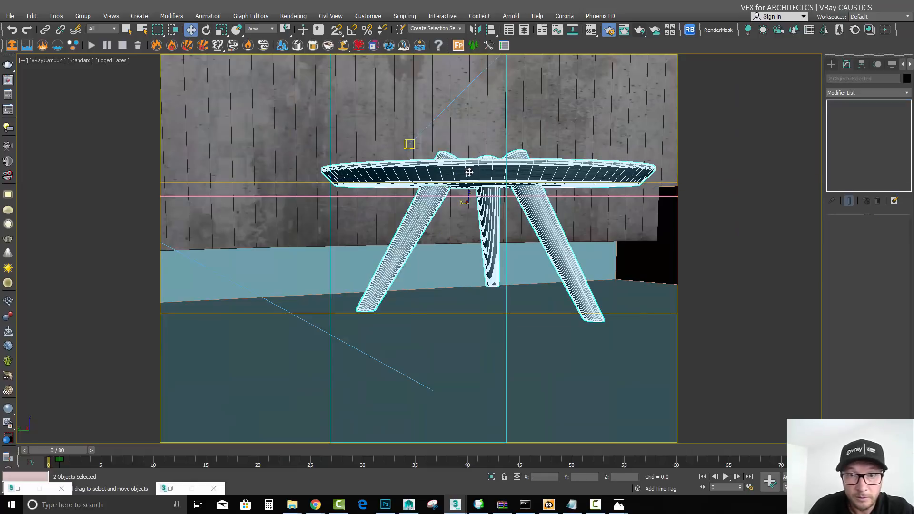
left_click(221, 30)
left_click_drag(470, 199, 470, 168)
key("ctrl+z")
Ungroup the curved wall group and lower the 6m x 2m concrete wall to about Z -32.5, down to the pool floor
left_click(297, 197)
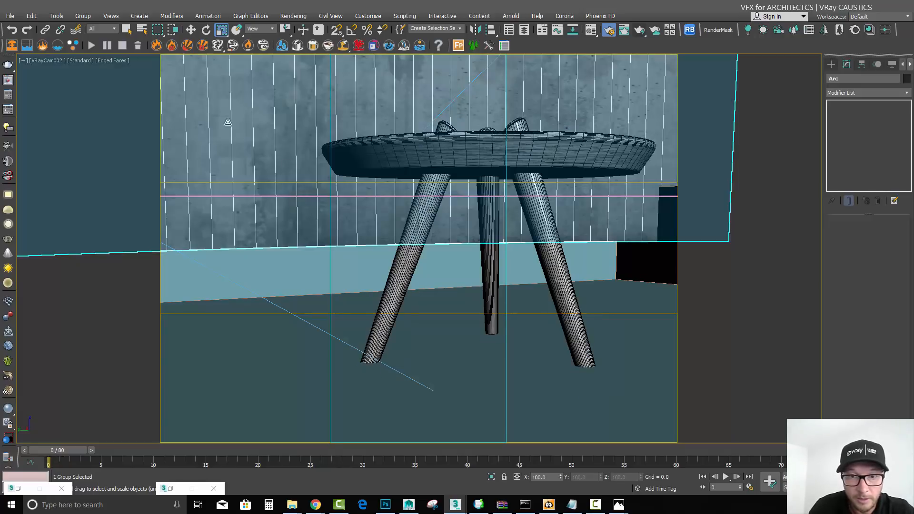
left_click(190, 29)
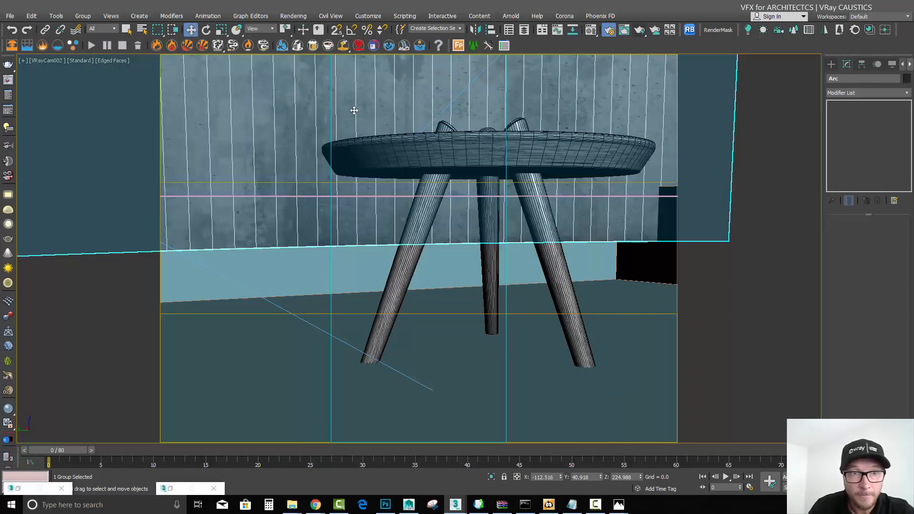
left_click_drag(640, 478, 662, 232)
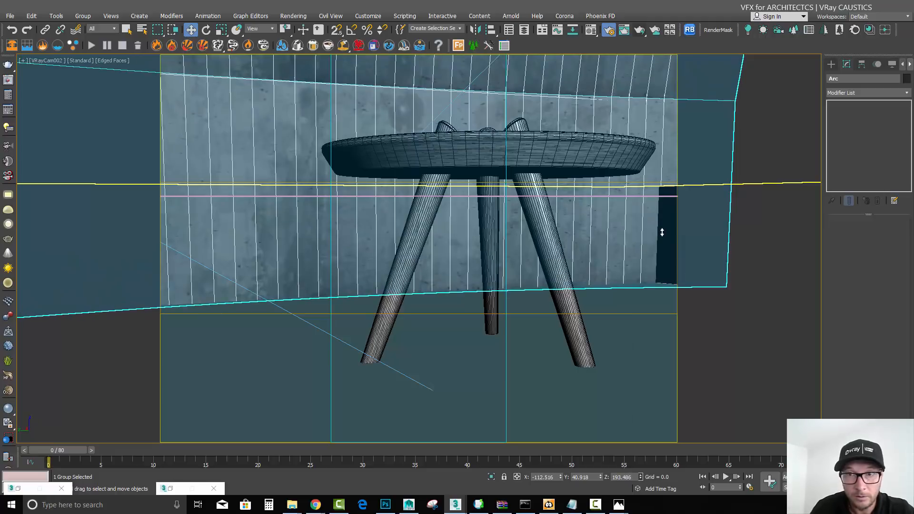
right_click(662, 232)
left_click(83, 16)
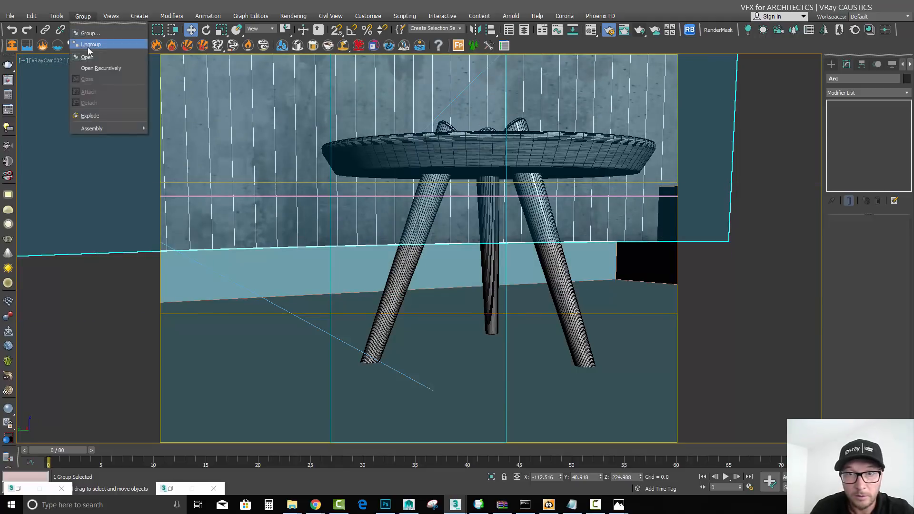
left_click(90, 45)
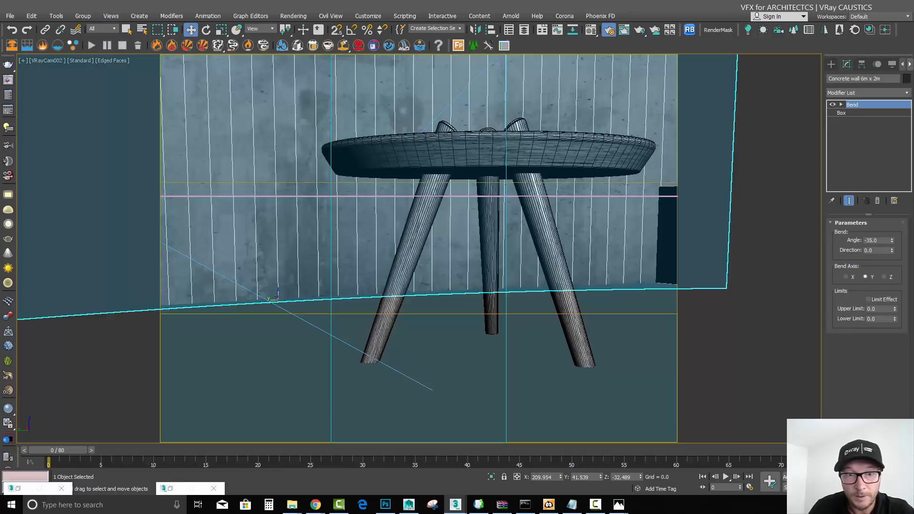
Render the half-submerged table view, inspect its VRayCaustics channel and return to the RGB color channel
left_click(640, 29)
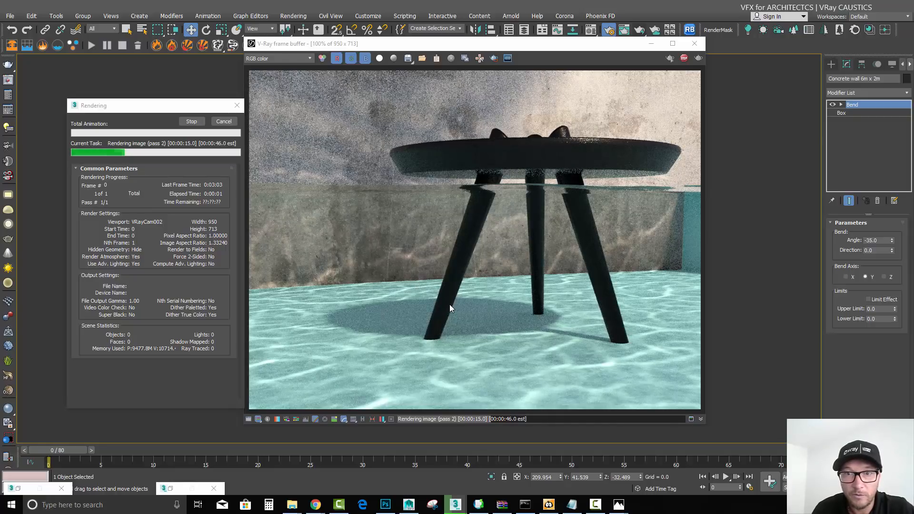
left_click(300, 49)
left_click(300, 58)
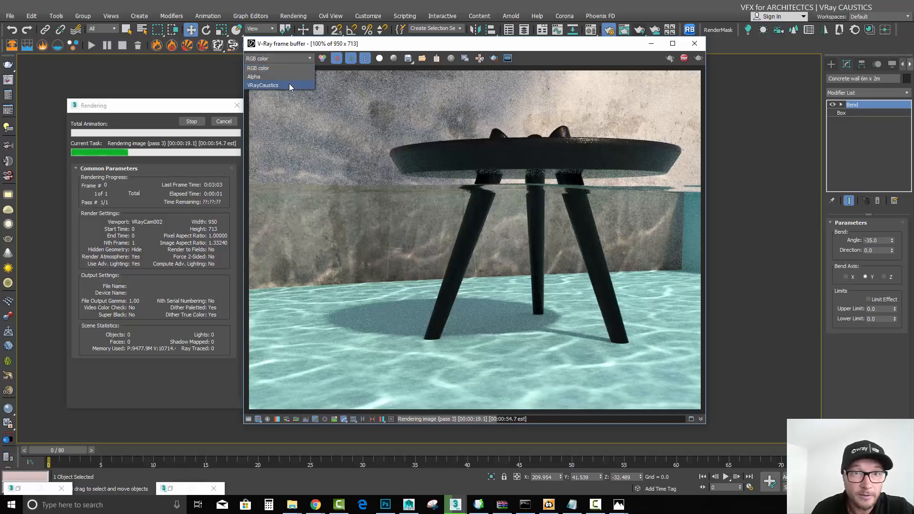
left_click(289, 84)
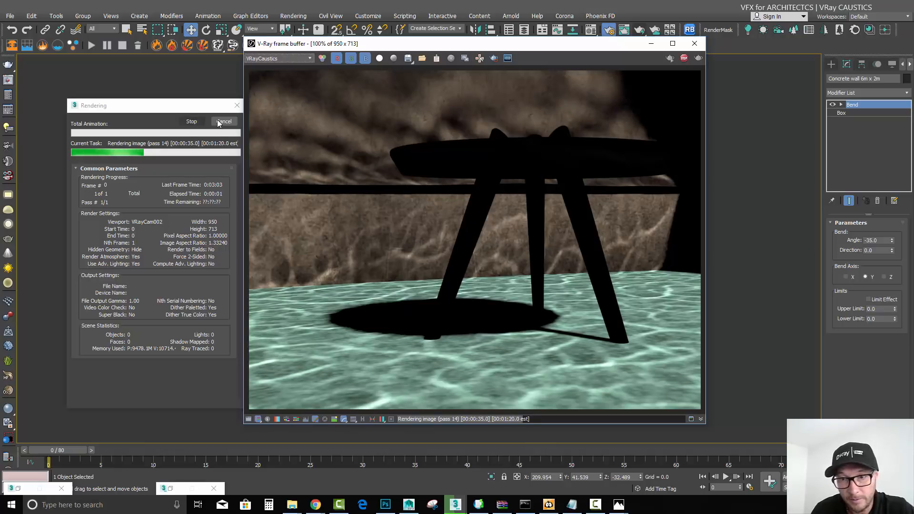
left_click(274, 59)
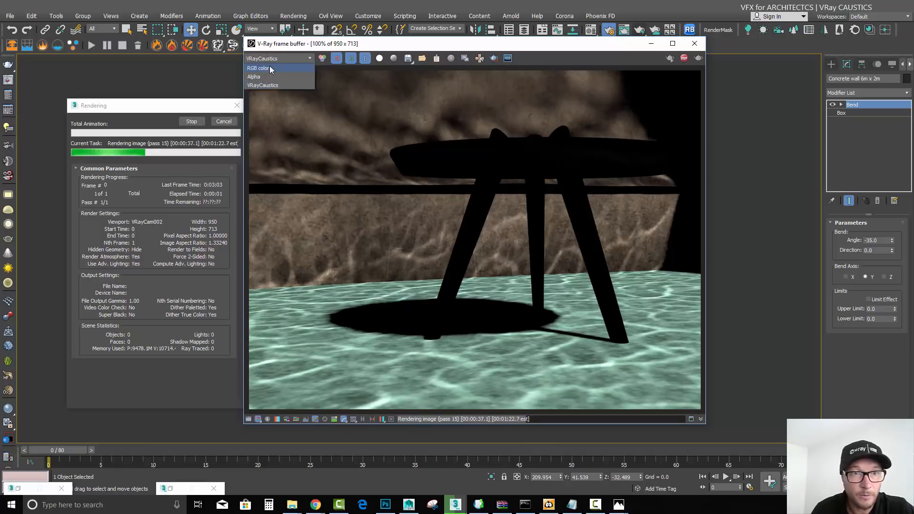
left_click(270, 65)
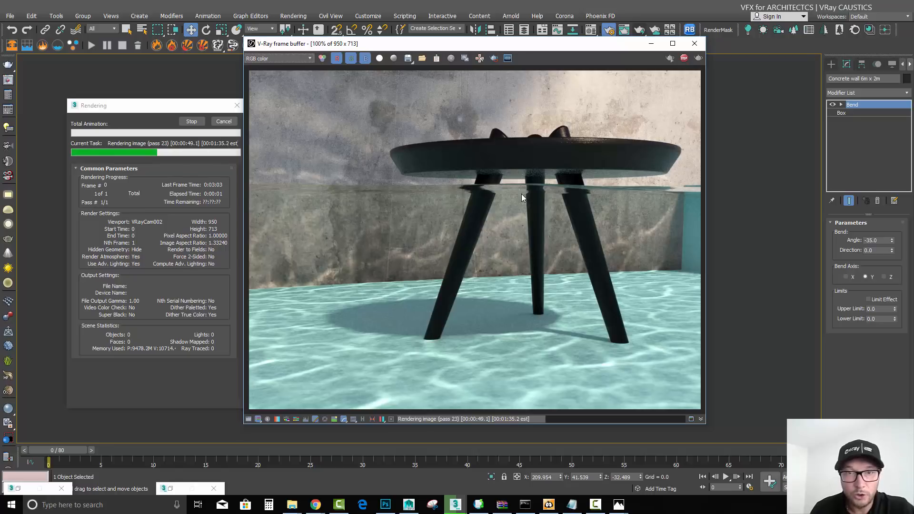
Cancel the running render and minimize the frame buffer
left_click(231, 125)
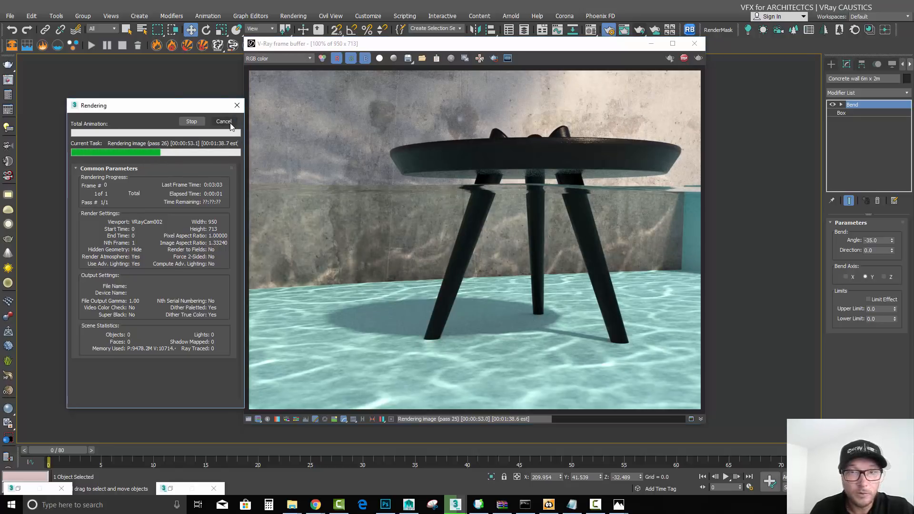
left_click(231, 125)
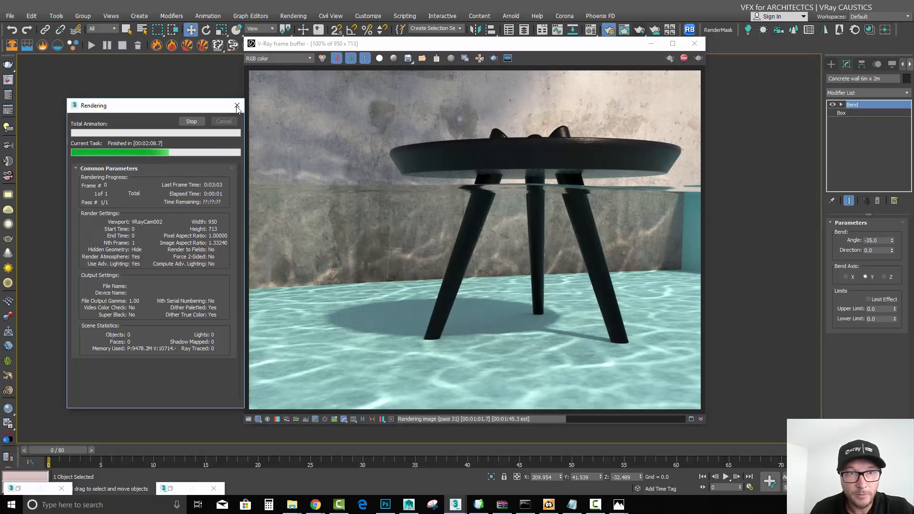
left_click(651, 44)
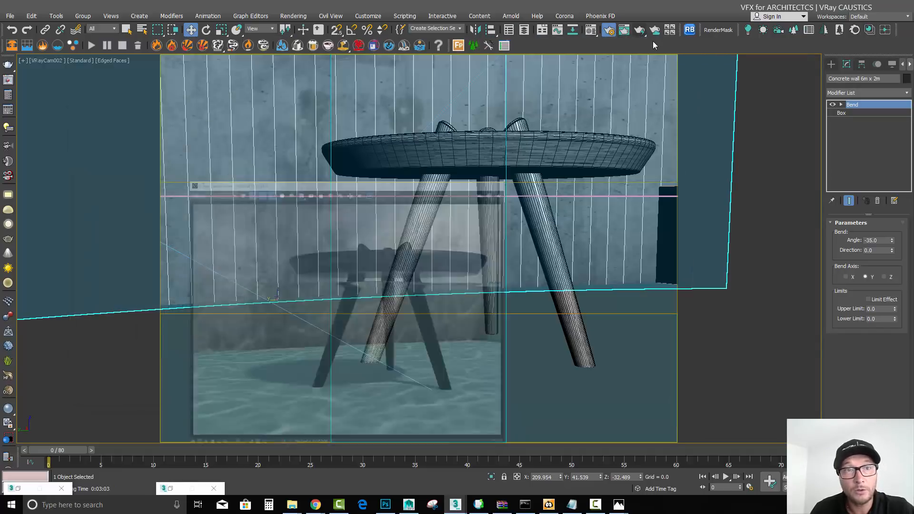
Unhide VRayDomeLight by name and select it in the wireframe top view
key("c")
double_click(441, 183)
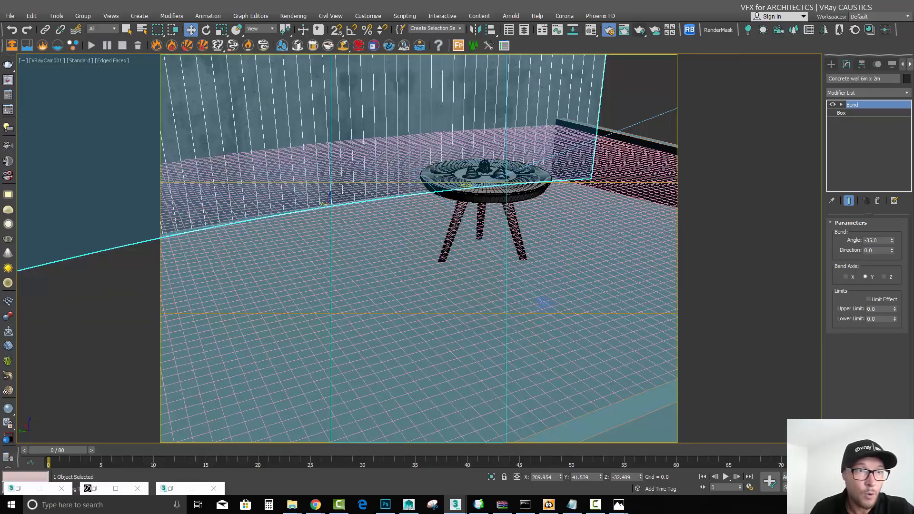
left_click(891, 65)
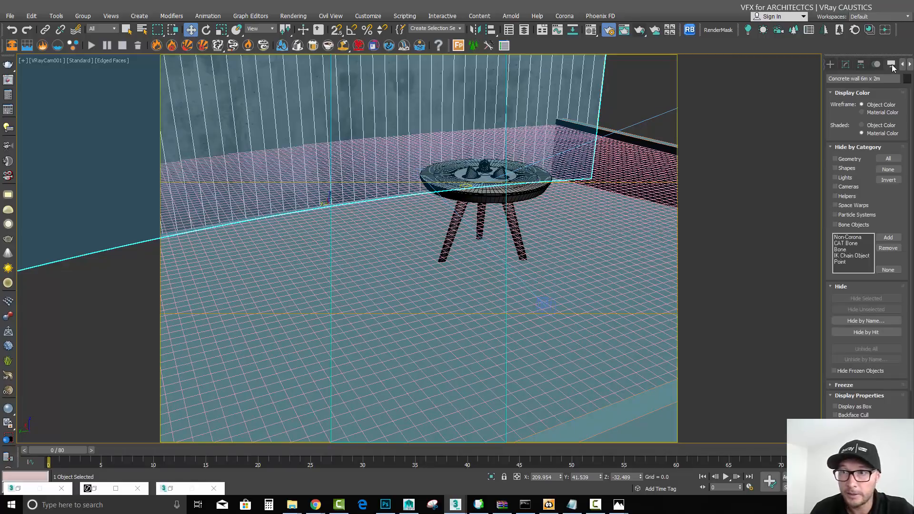
left_click(632, 81)
key("t")
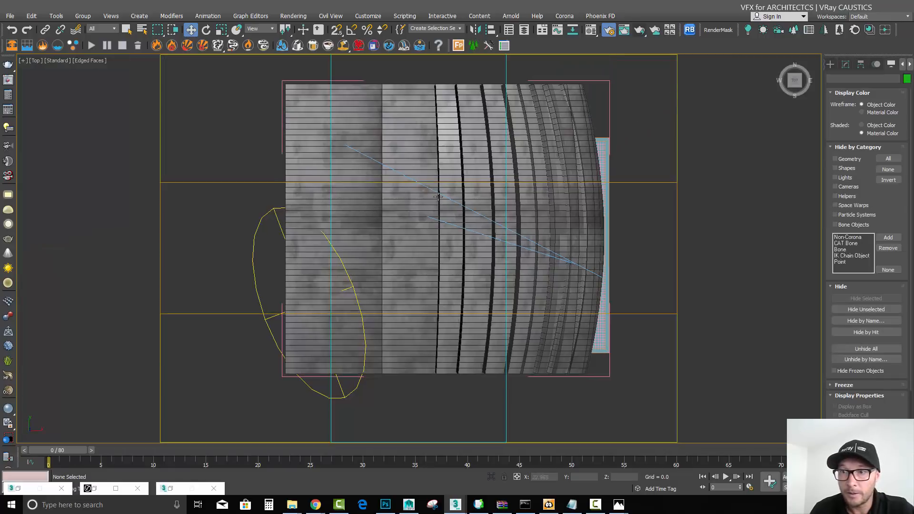
key("F3")
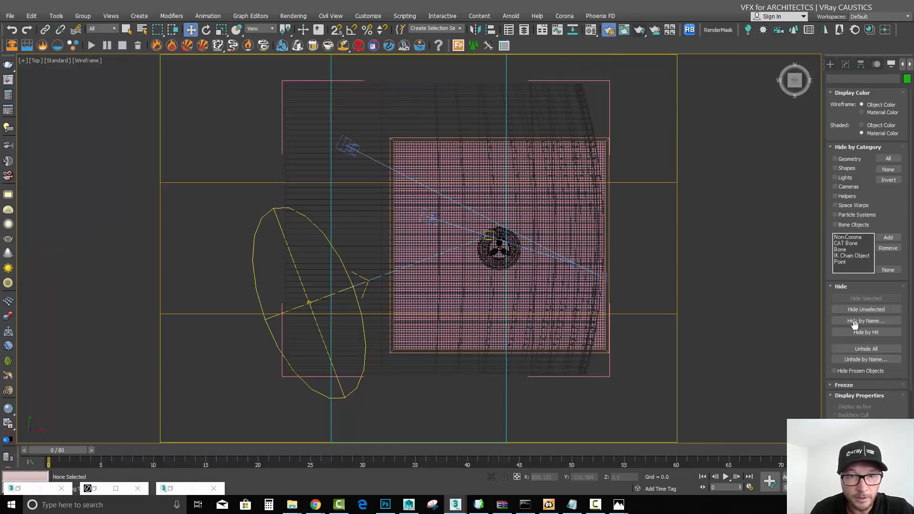
left_click(862, 360)
double_click(65, 67)
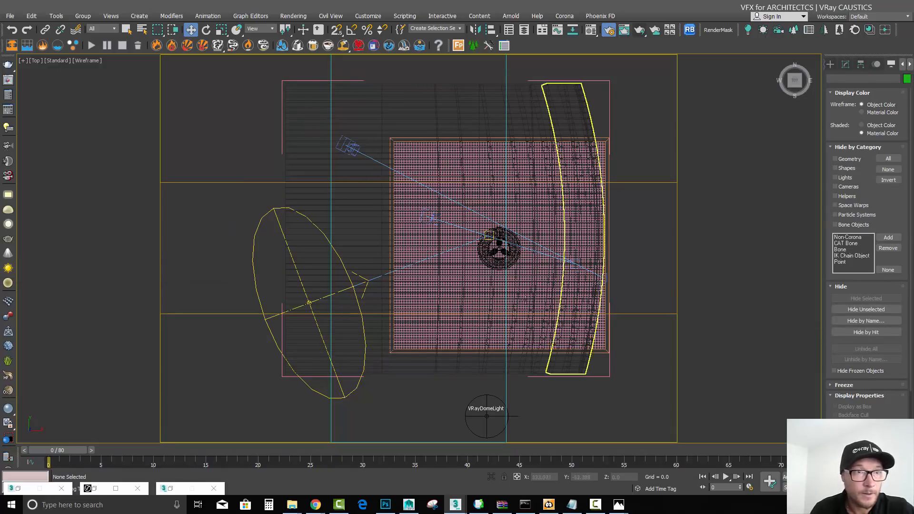
middle_click_drag(485, 413, 492, 338)
left_click(492, 338)
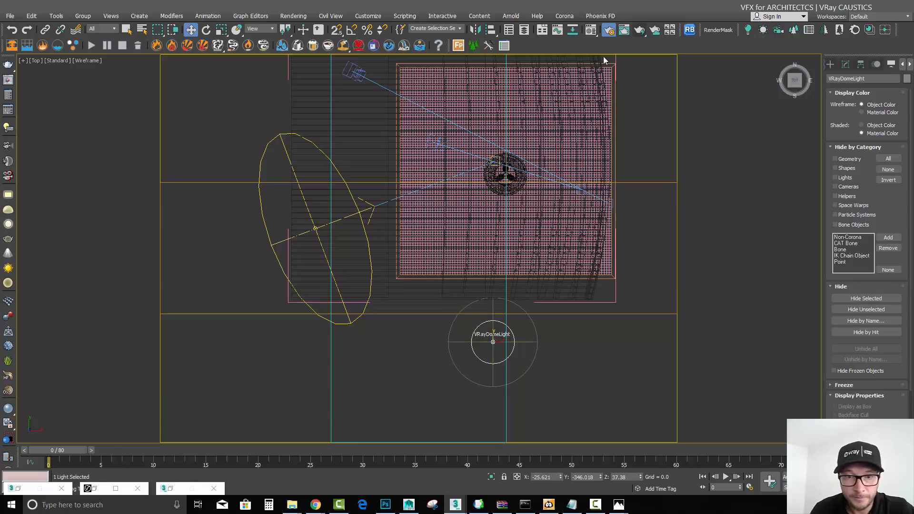
Examine the HDR_1 environment map's settings in the Material Editor and minimize the editor
left_click(590, 30)
left_click(53, 78)
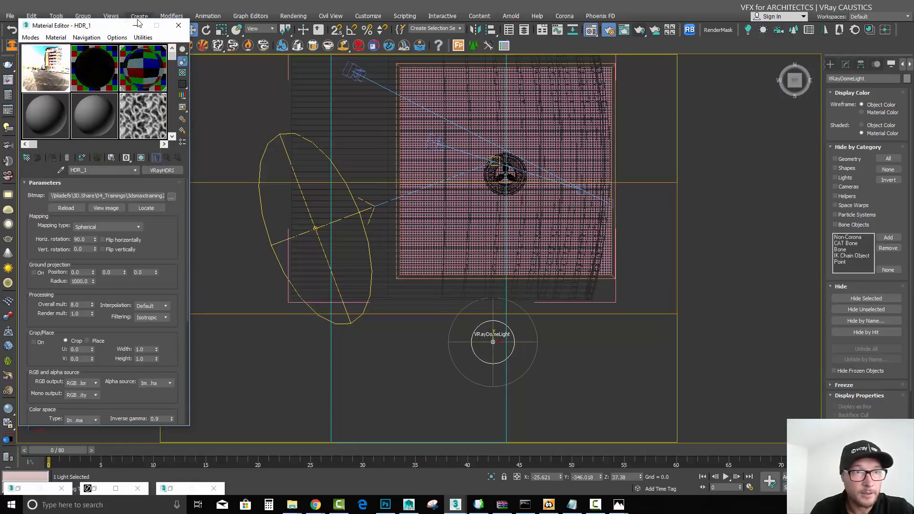
left_click(138, 26)
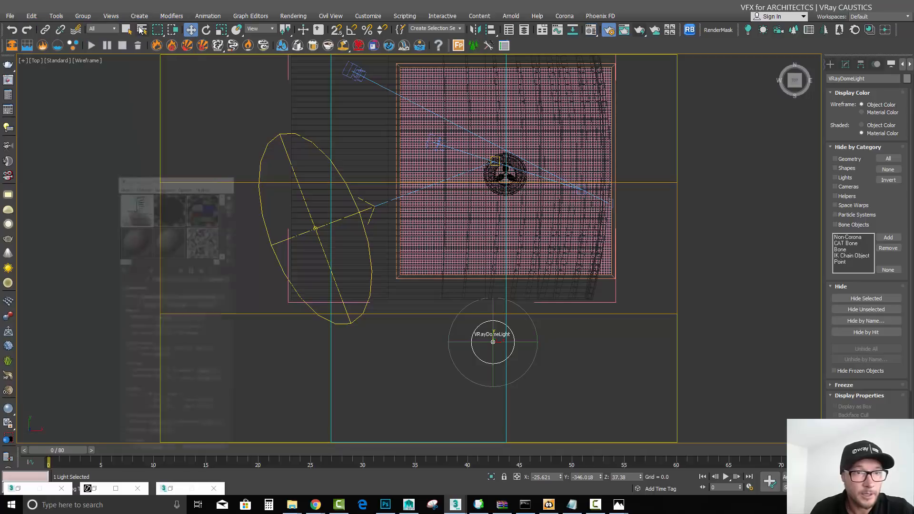
Turn VRaySun001 off and VRayDomeLight on in the V-Ray Light Lister
left_click(15, 128)
left_click(32, 193)
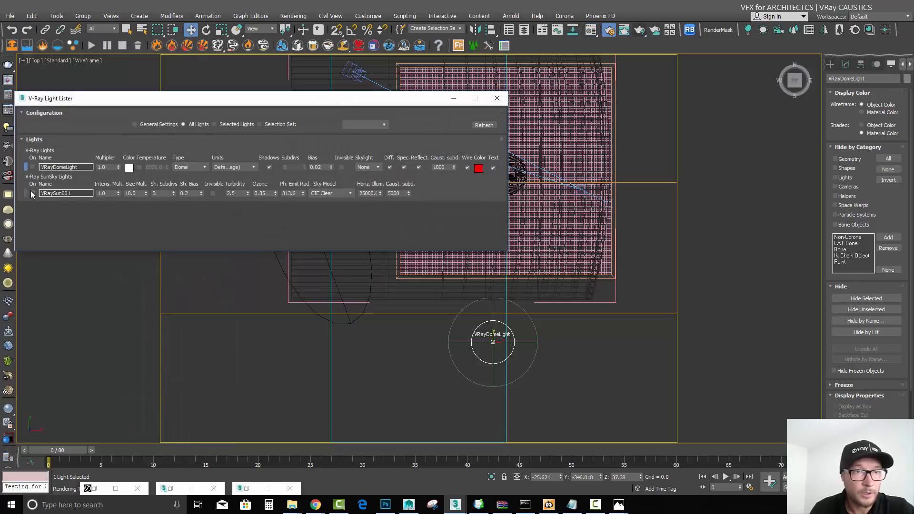
left_click(32, 167)
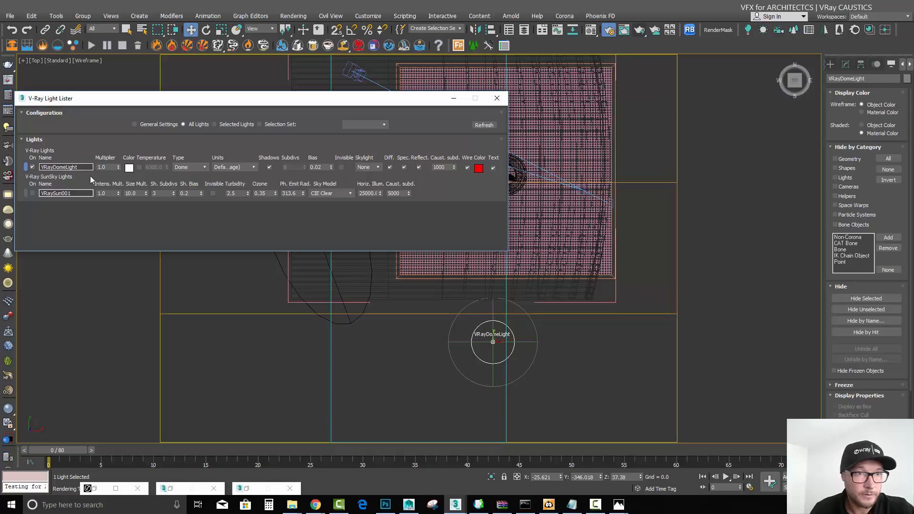
left_click(497, 98)
Test-render VRayCam001 with the dome light, inspect the VRayCaustics channel, cancel the render and return to RGB color
double_click(445, 184)
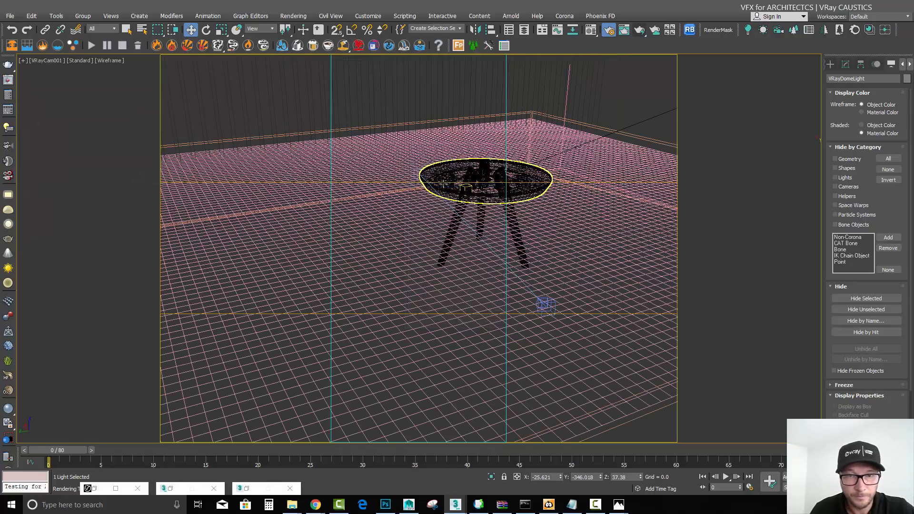
left_click(638, 28)
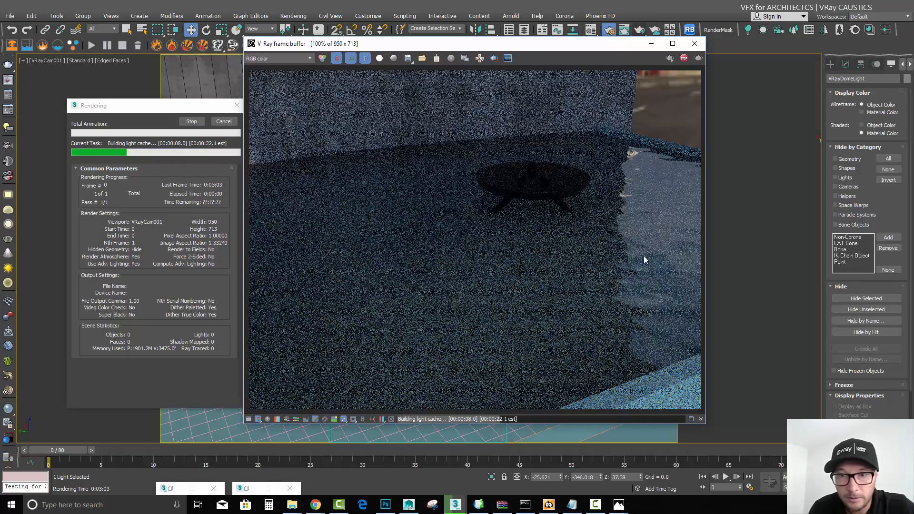
left_click(292, 57)
left_click(275, 84)
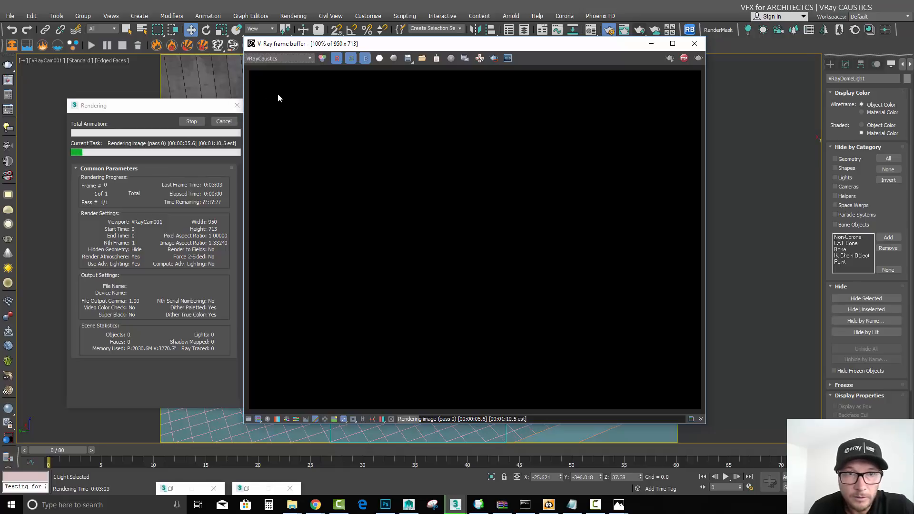
left_click(223, 122)
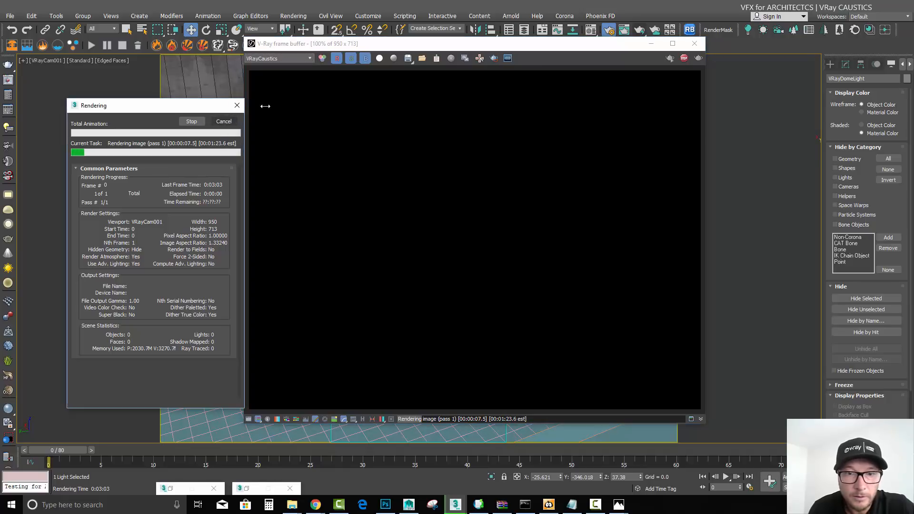
left_click(300, 59)
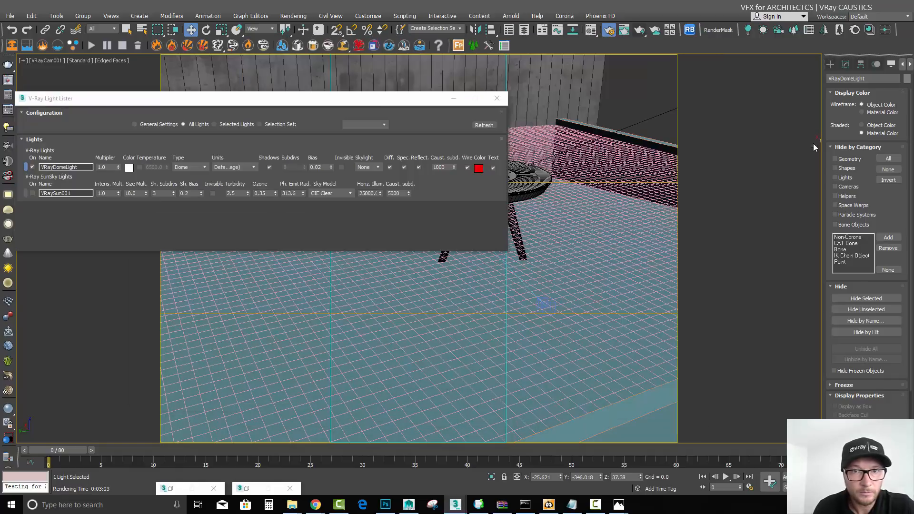
Set VRayDomeLight's caustic subdivs to 5000 in the V-Ray light properties, close the light dialogs and start a test render
right_click(813, 143)
left_click(833, 269)
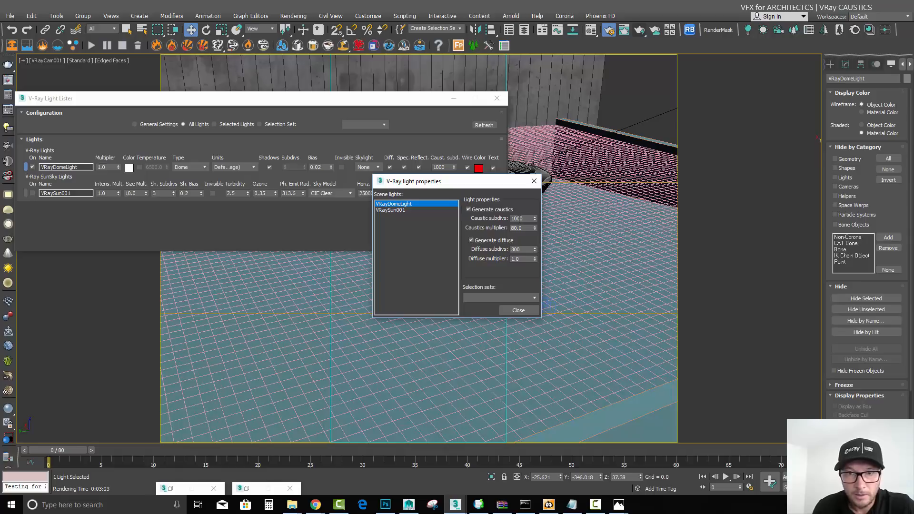
double_click(513, 218)
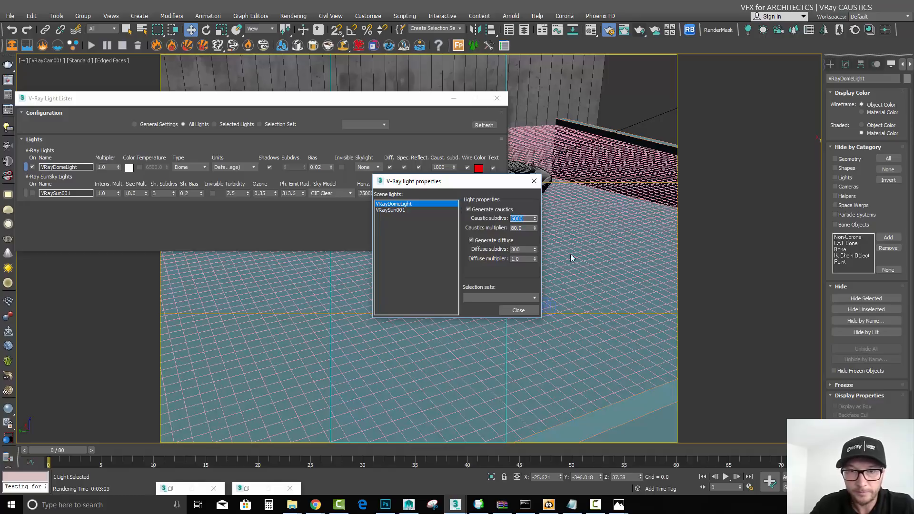
left_click(533, 310)
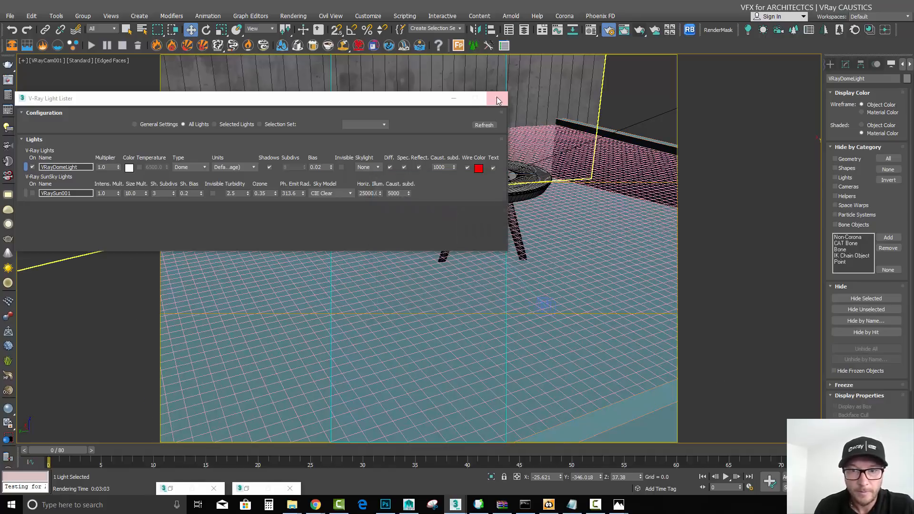
left_click(497, 98)
left_click(639, 31)
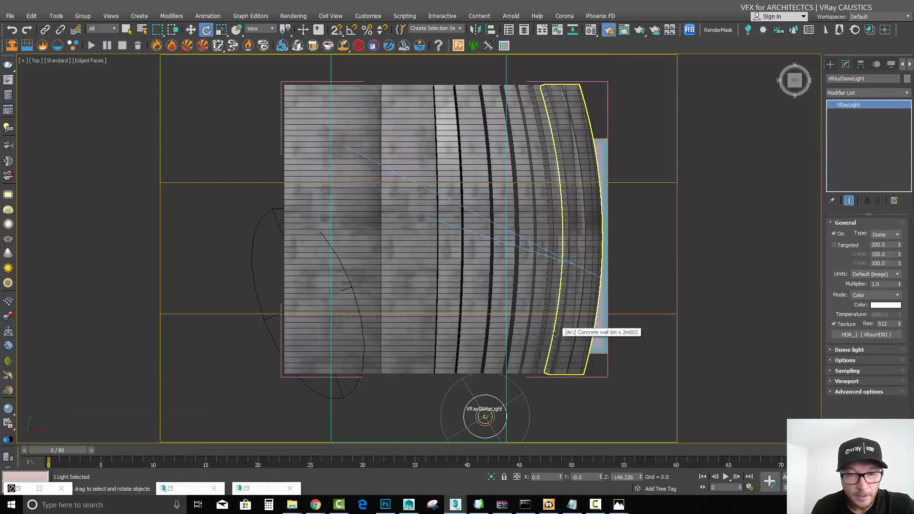
Enlarge the dome light's photon emission to about 310 target and 345 emit radius, and move it over the table at about Y 23.3
key("F3")
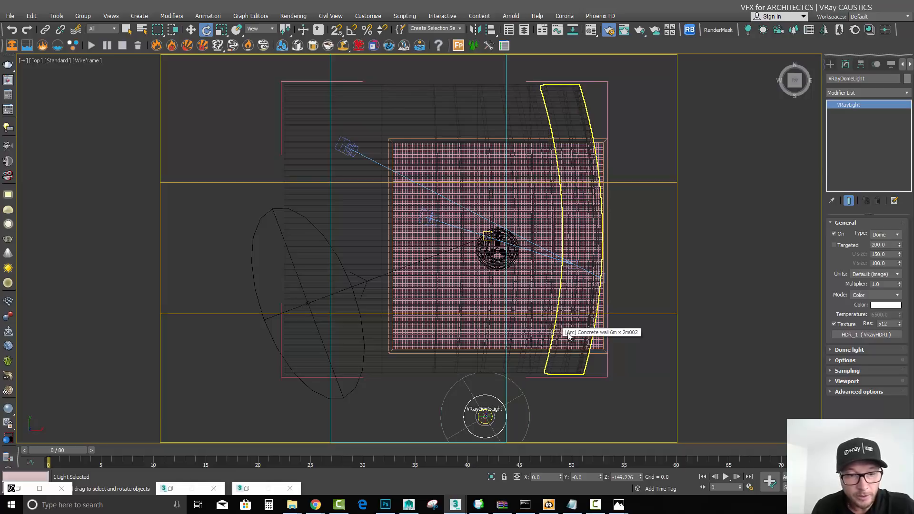
middle_click_drag(595, 306, 591, 241)
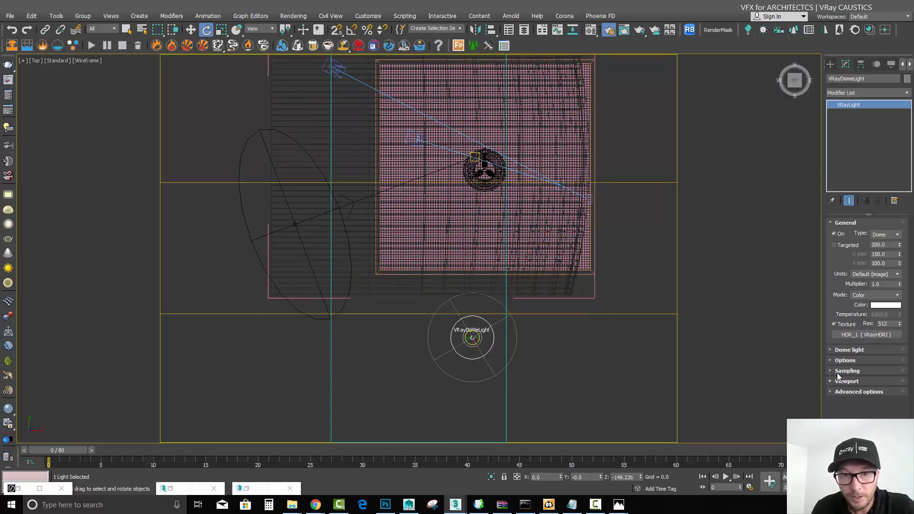
left_click(829, 351)
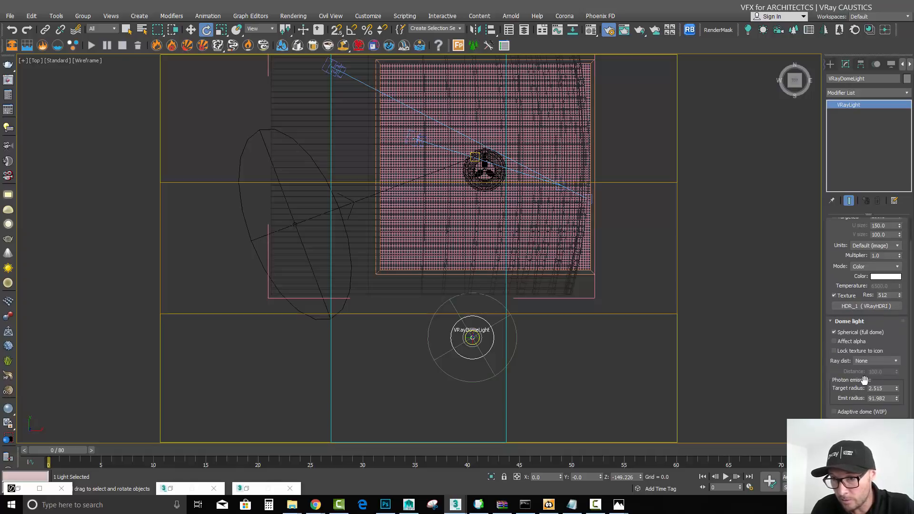
left_click_drag(898, 389, 128, 382)
left_click(192, 30)
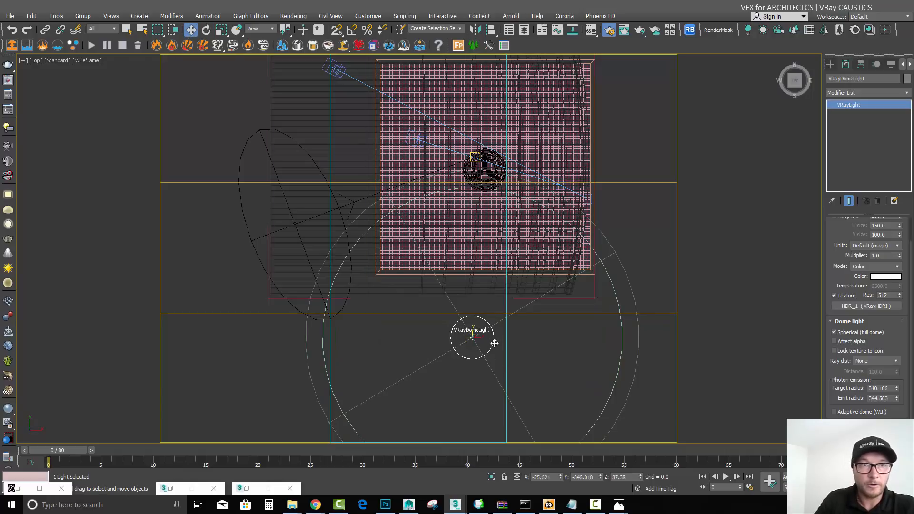
left_click_drag(476, 317, 501, 152)
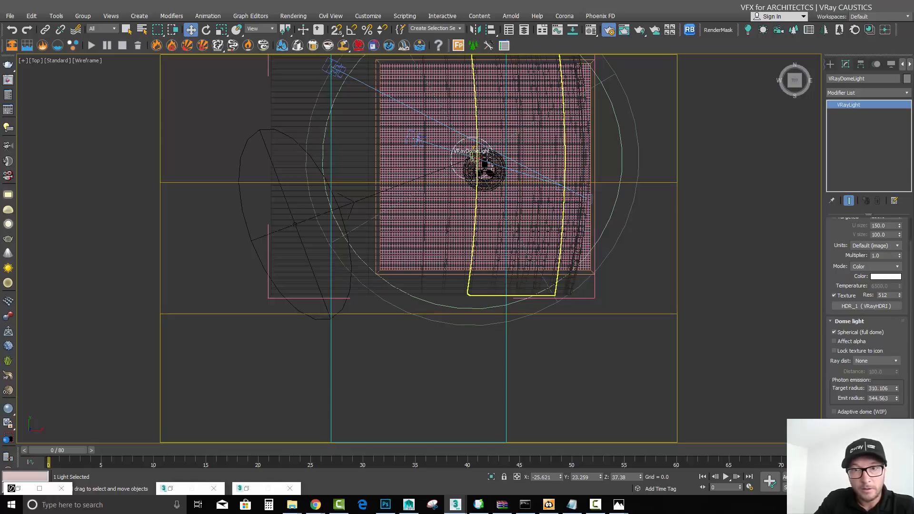
Render VRayCam001 with the repositioned dome light and cancel the render during the light cache
key("c")
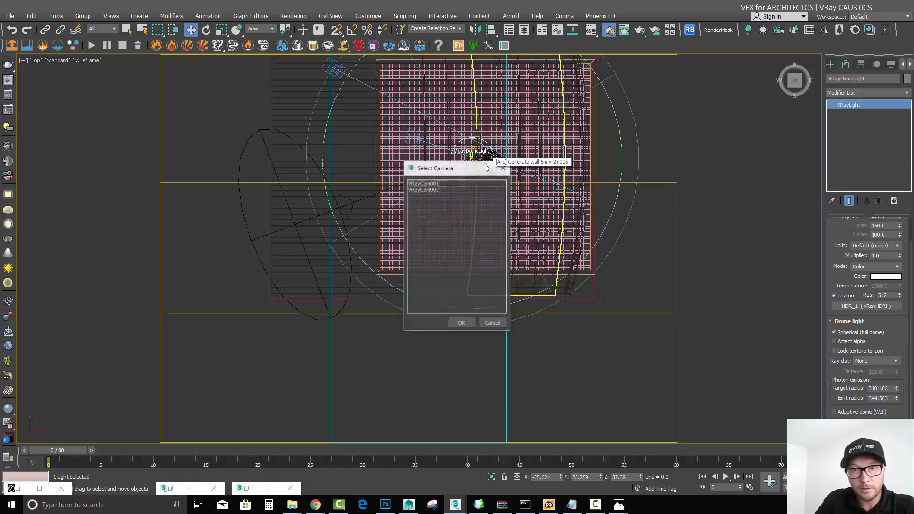
double_click(443, 186)
left_click(640, 30)
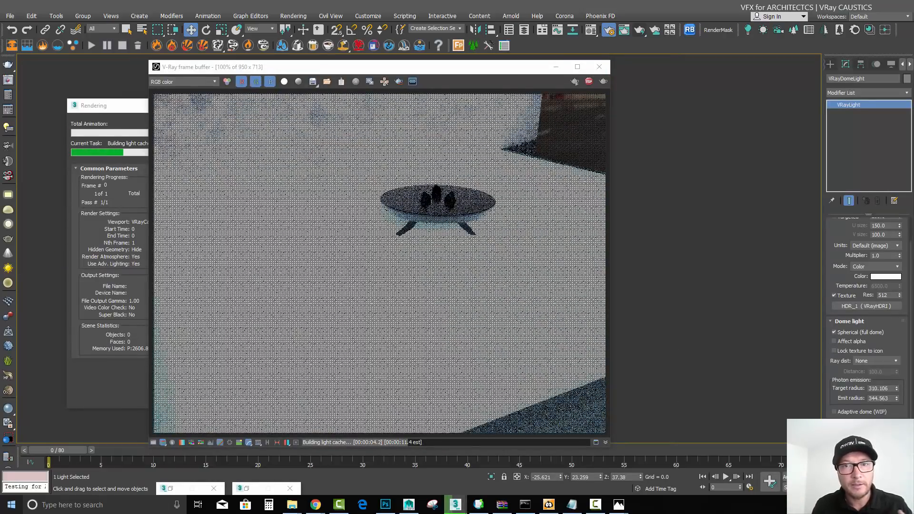
left_click(134, 107)
left_click(224, 122)
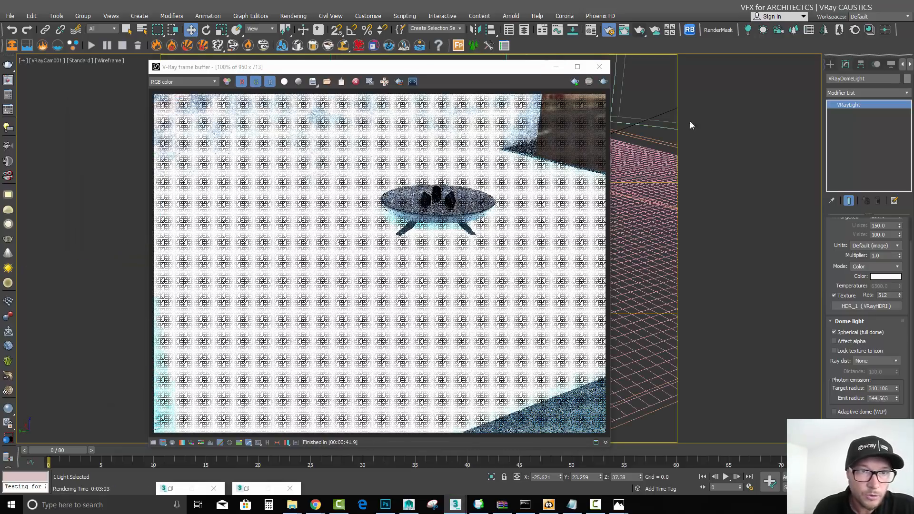
Set VRayDomeLight's caustics multiplier to 2.0 in the V-Ray light properties and render VRayCam001 again
right_click(808, 156)
left_click(833, 295)
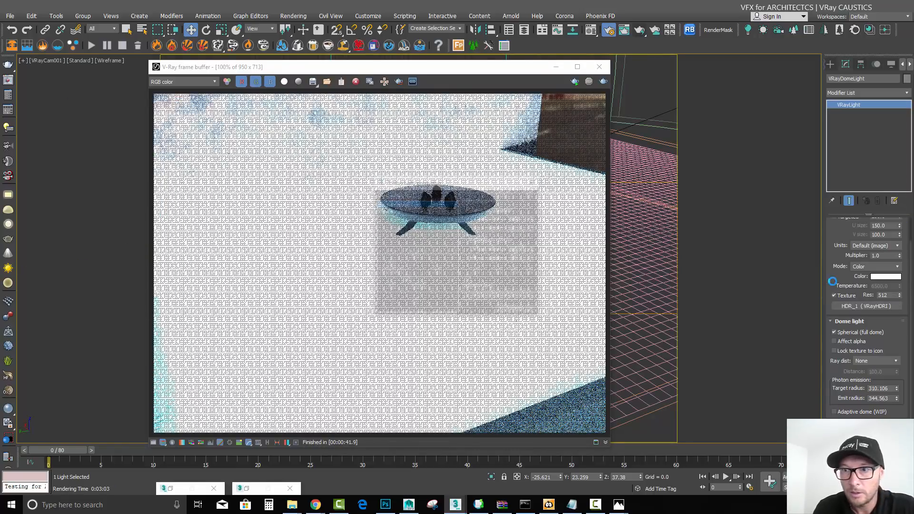
double_click(524, 230)
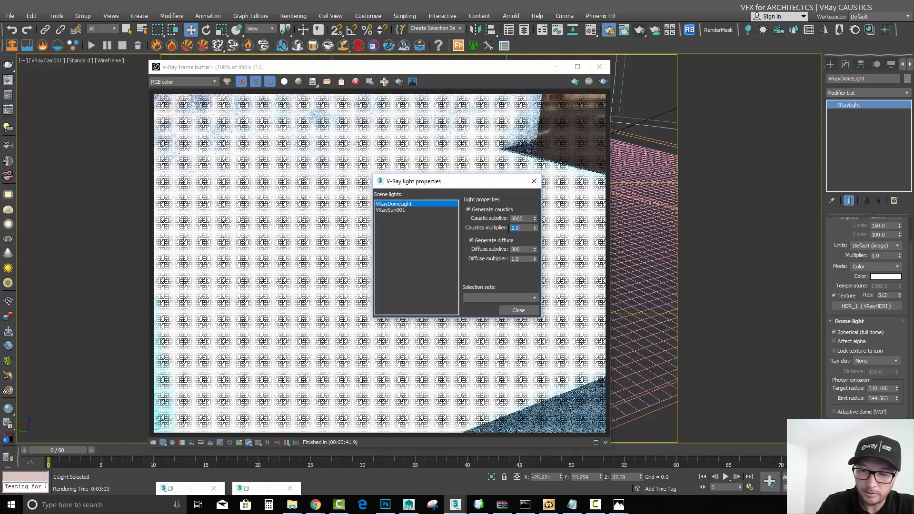
left_click(603, 82)
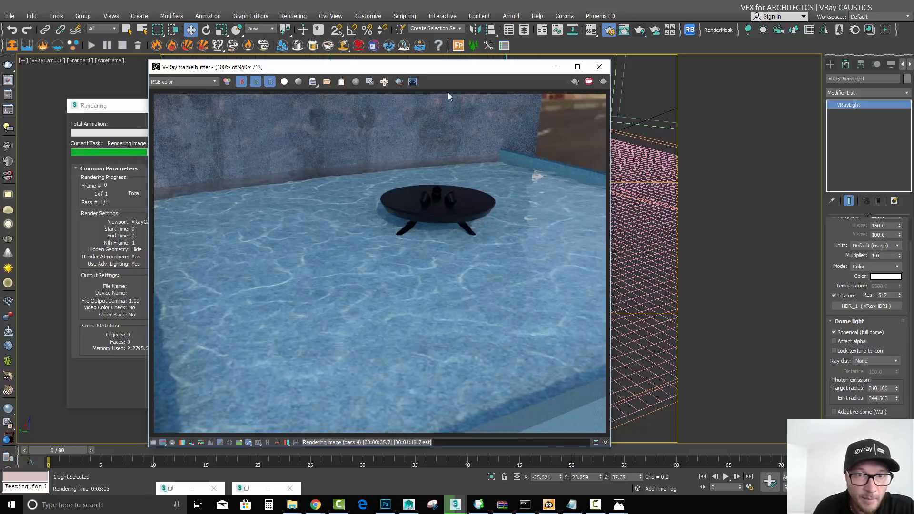
Inspect the VRayCaustics channel of the running render, return to RGB color and examine the caustics around the table up close
left_click(193, 81)
left_click(195, 109)
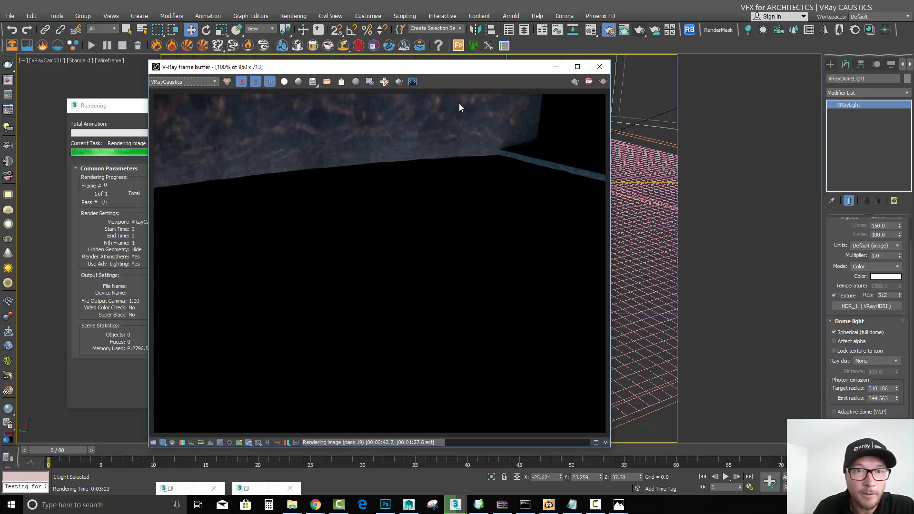
left_click(213, 82)
left_click(202, 92)
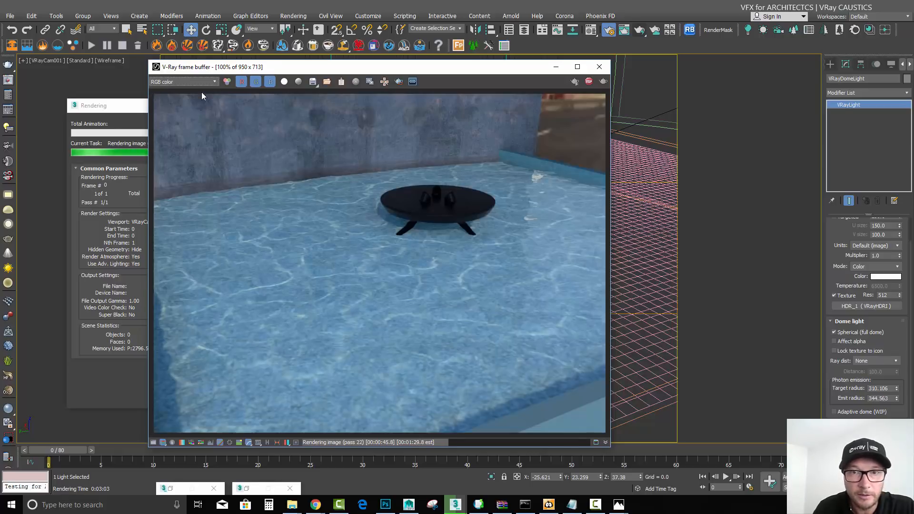
scroll(552, 200, "up", 1)
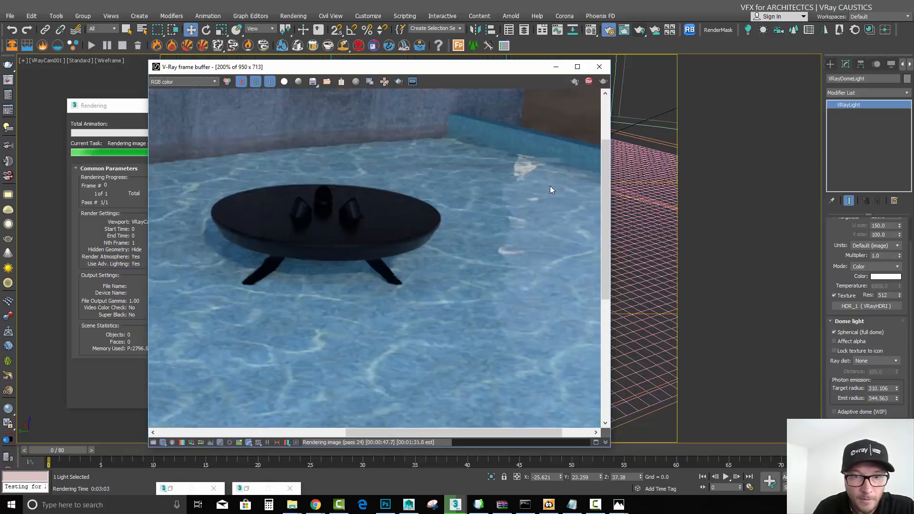
scroll(550, 189, "down", 1)
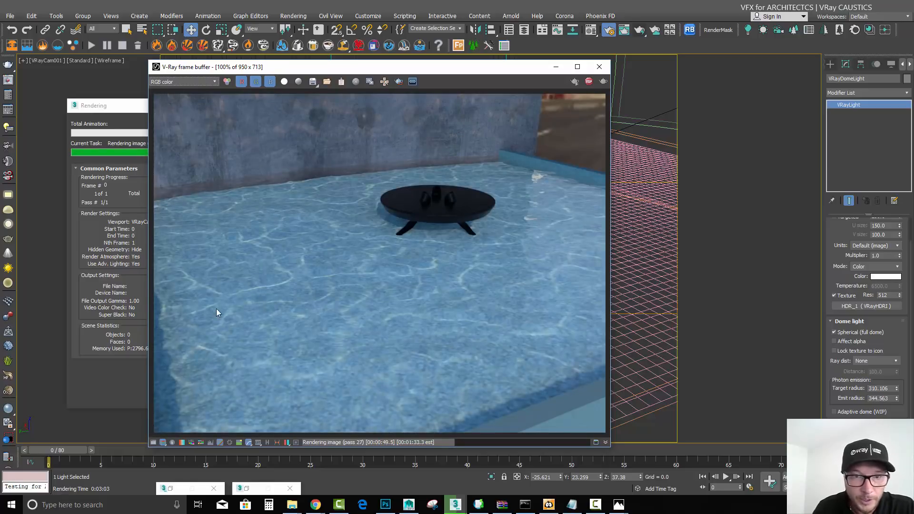